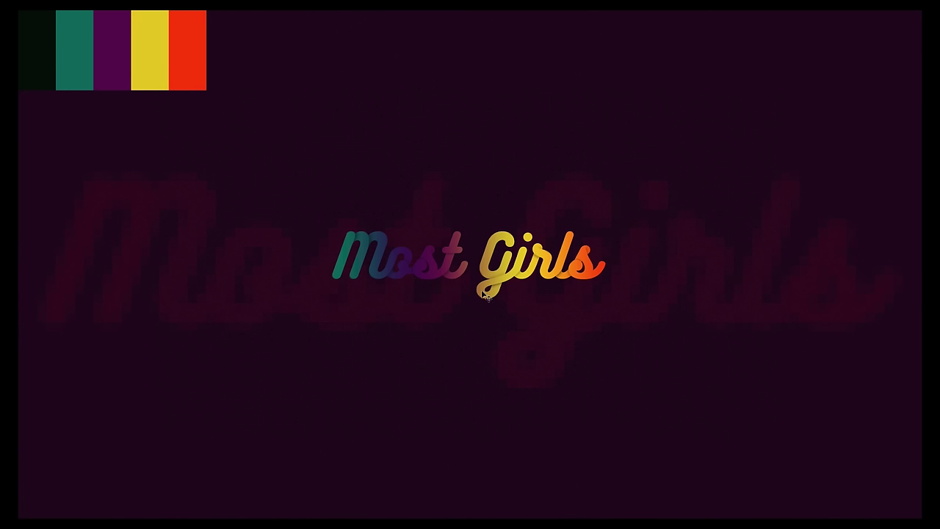
Step: Exit full-screen view, bring up the 03-shadow-depth-text-recd document, and examine the Color Fill 1 colour along with its other layers
key("f")
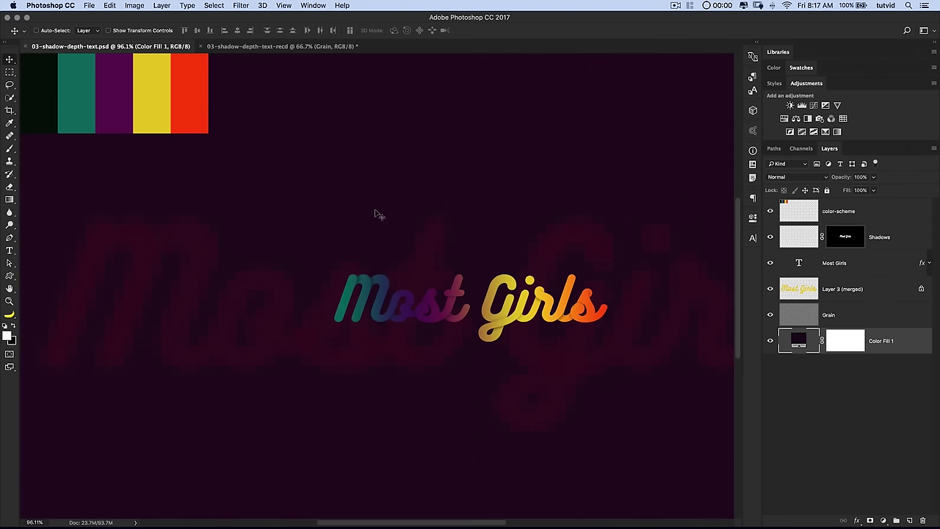
left_click(250, 46)
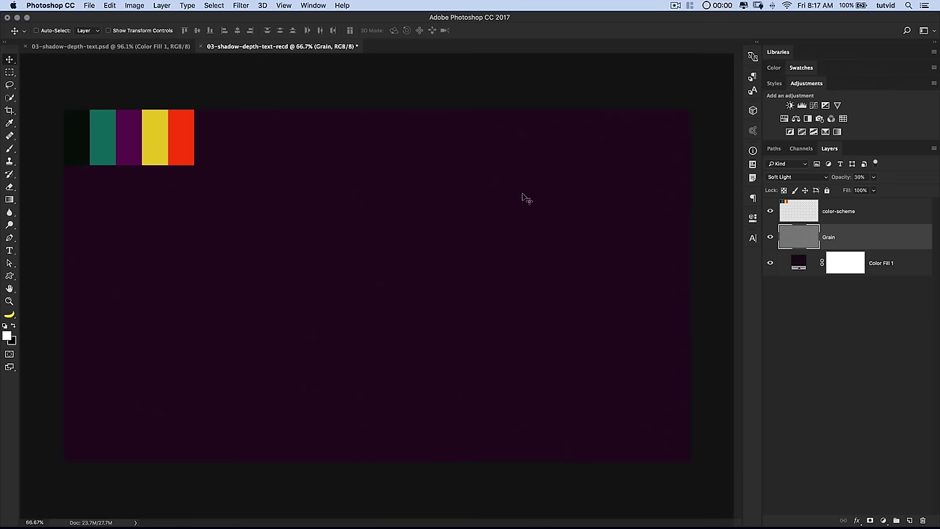
double_click(801, 262)
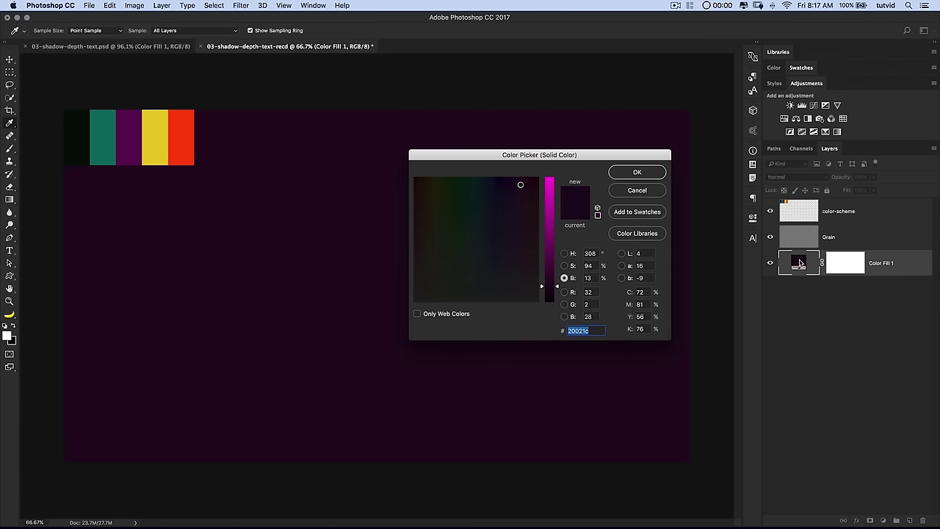
left_click(573, 331)
left_click(637, 173)
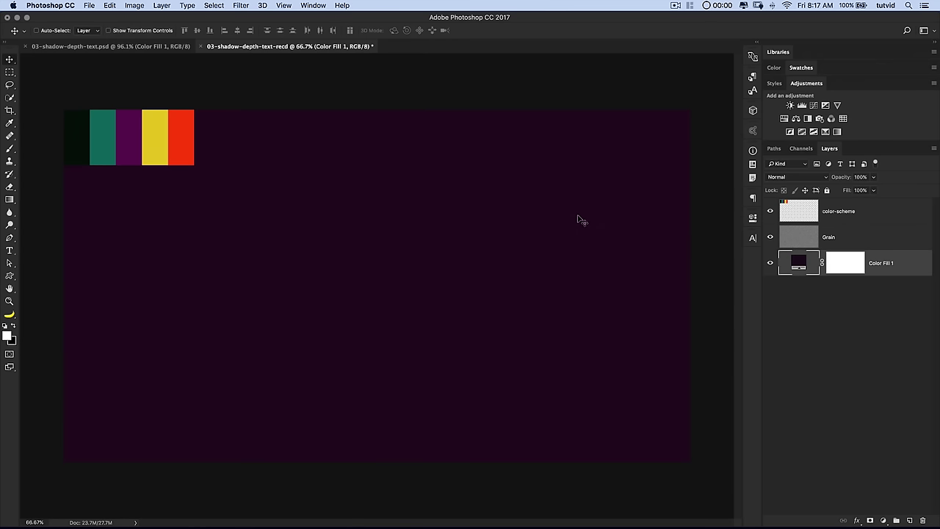
left_click(803, 242)
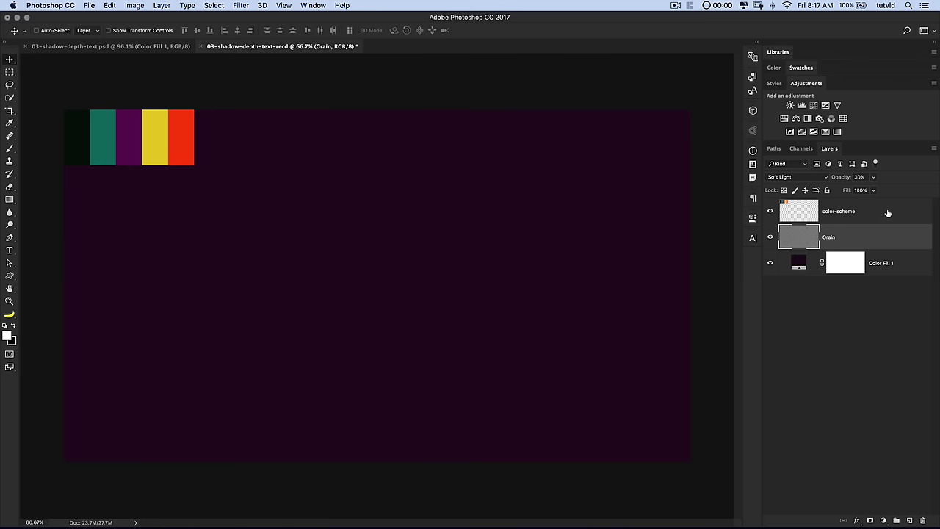
left_click(803, 221)
Step: Switch to the Coolors palette generator in Chrome and generate a series of new colour schemes
key("super+Tab")
left_click(505, 248)
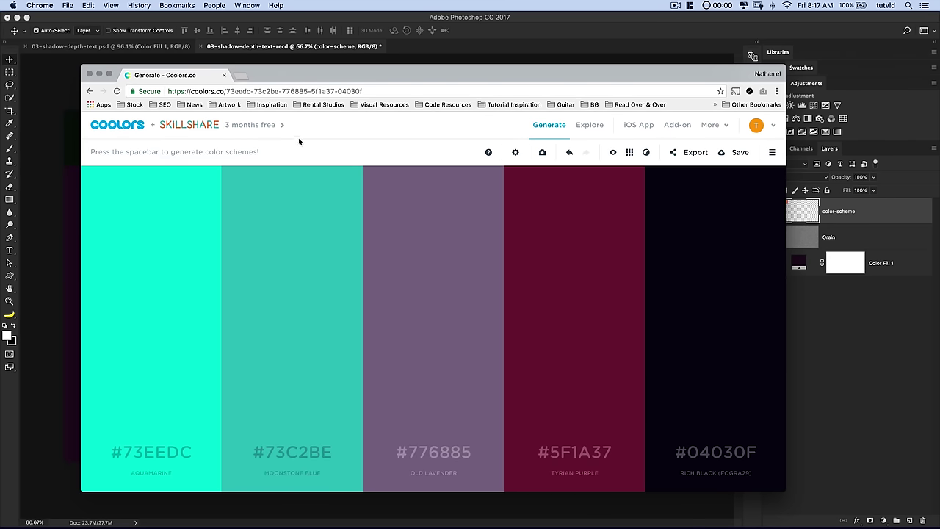
key("space")
key("space")
key("space")
key("space")
key("space")
key("space")
key("space")
key("space")
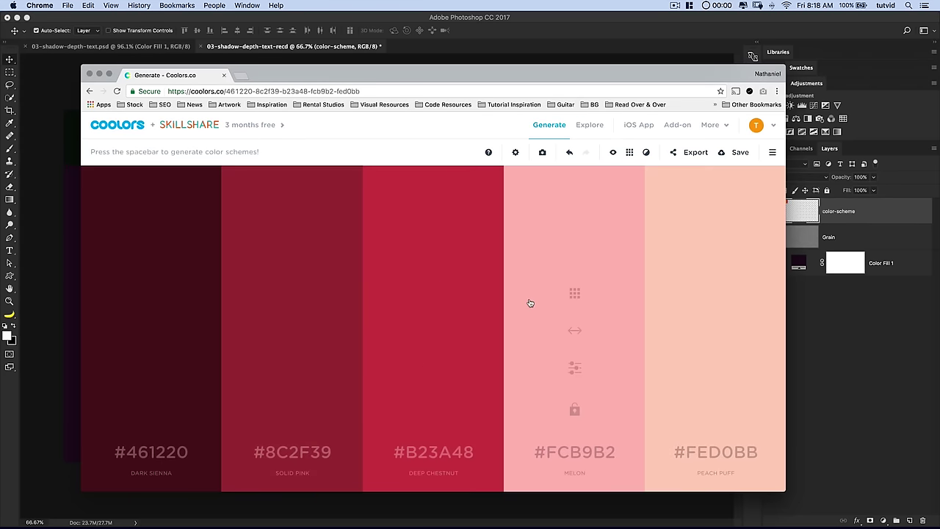
Step: Lock the #B23A48 colour in the palette and regenerate the remaining colours several times
left_click(432, 409)
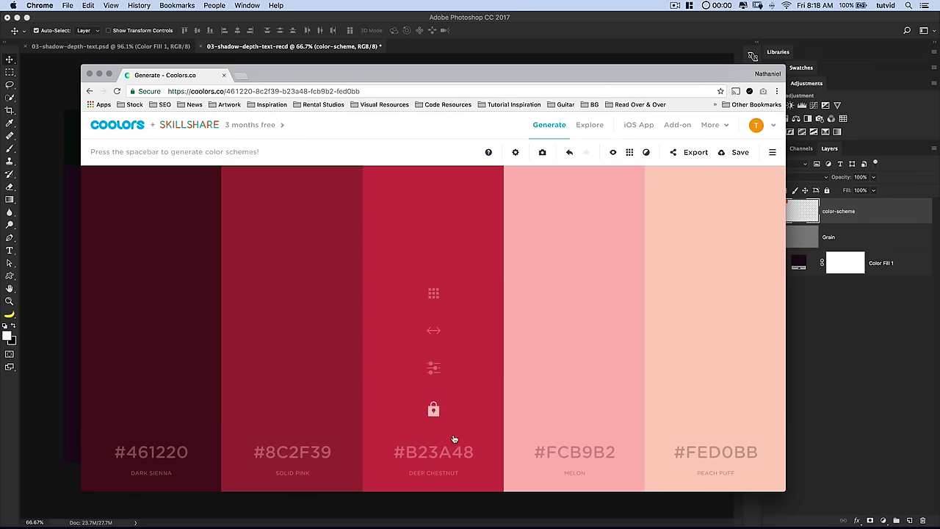
key("space")
key("space")
key("space")
key("space")
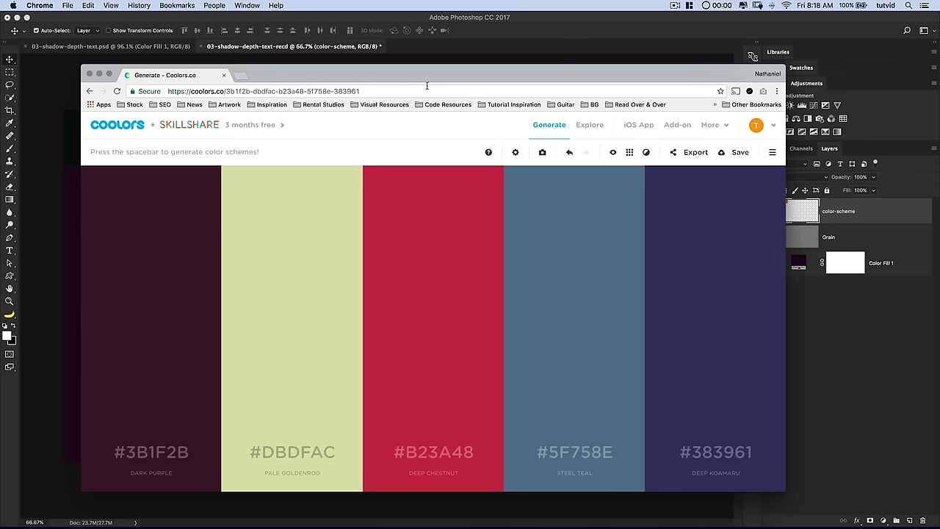
Step: View the current palette's PNG image export, then close it and return to Photoshop
left_click(692, 153)
left_click(491, 281)
right_click(329, 193)
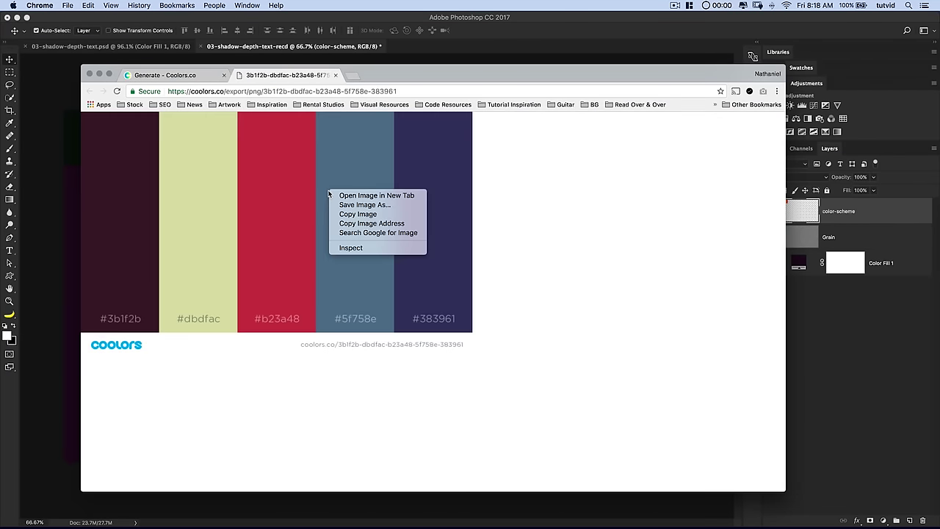
left_click(337, 66)
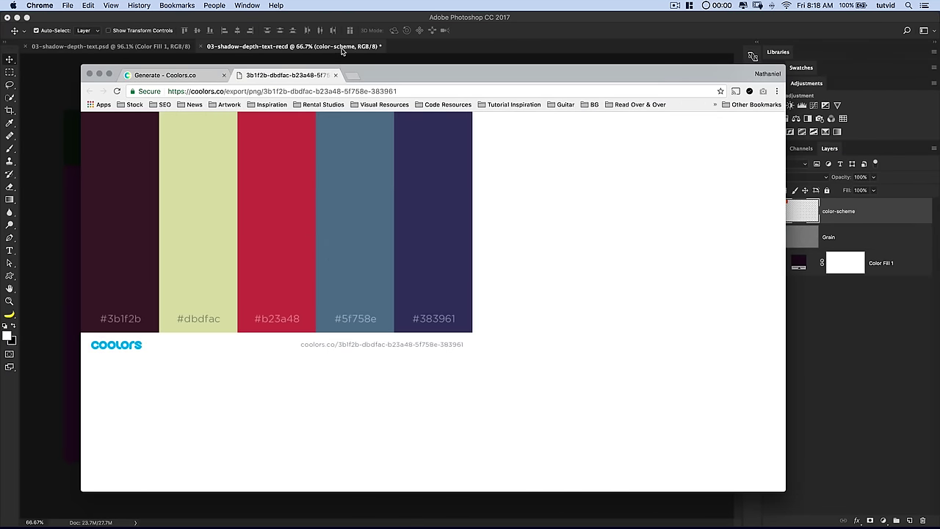
left_click(335, 77)
key("super+Tab")
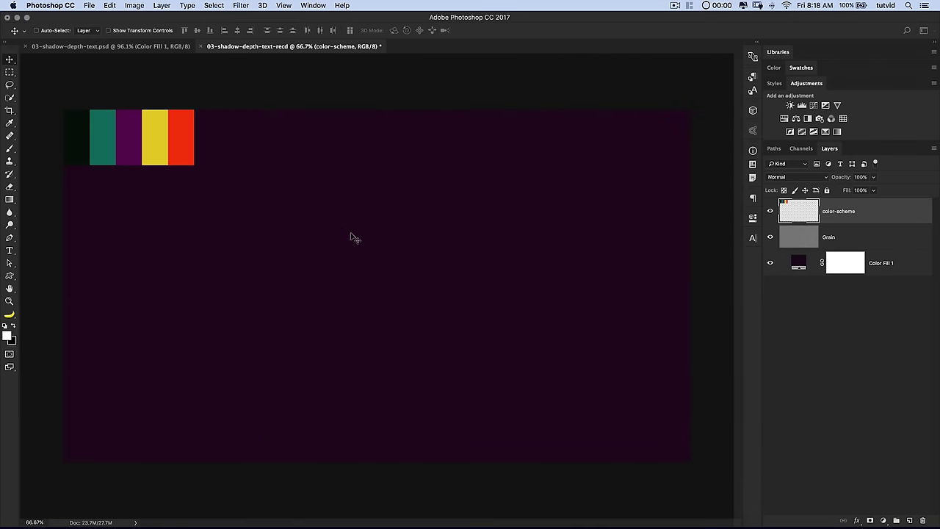
Step: Activate the Type tool with the Grain layer selected and review the character settings, restoring the panel to its dock
left_click(843, 239)
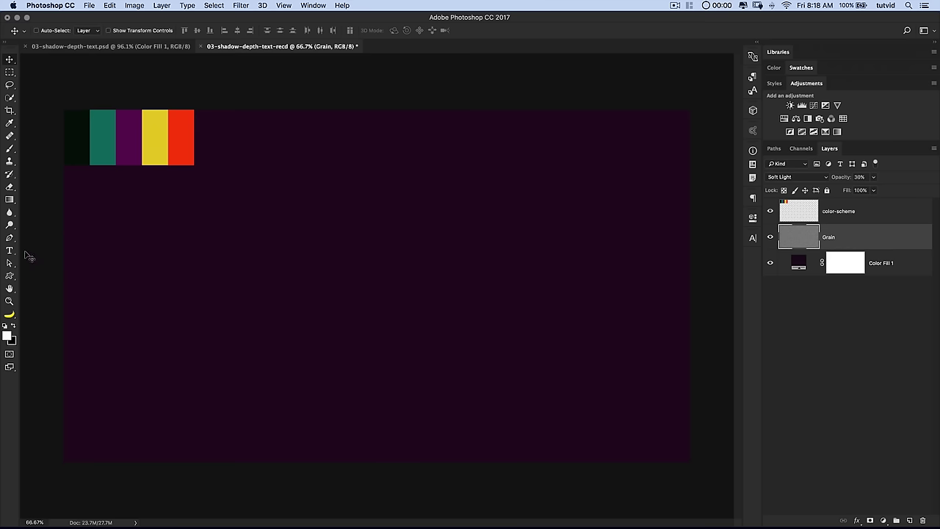
left_click(10, 250)
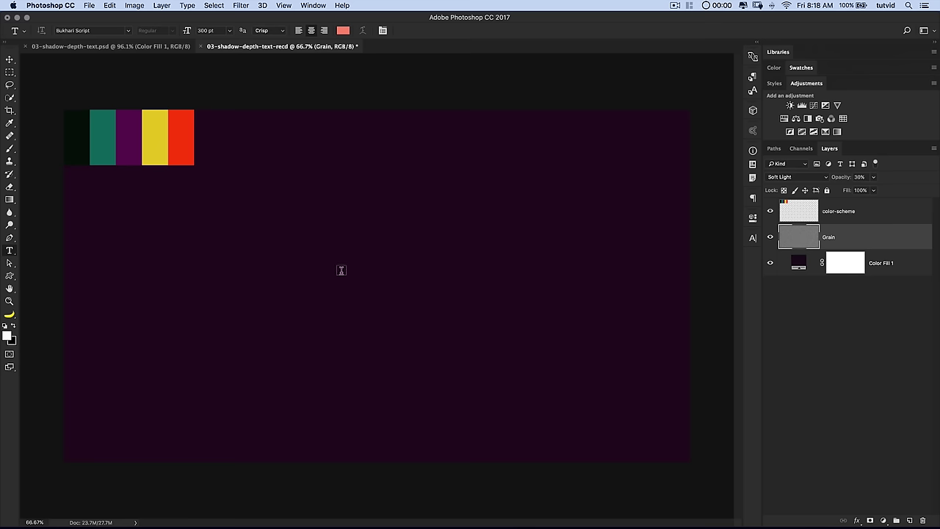
left_click(753, 237)
left_click_drag(685, 237, 289, 151)
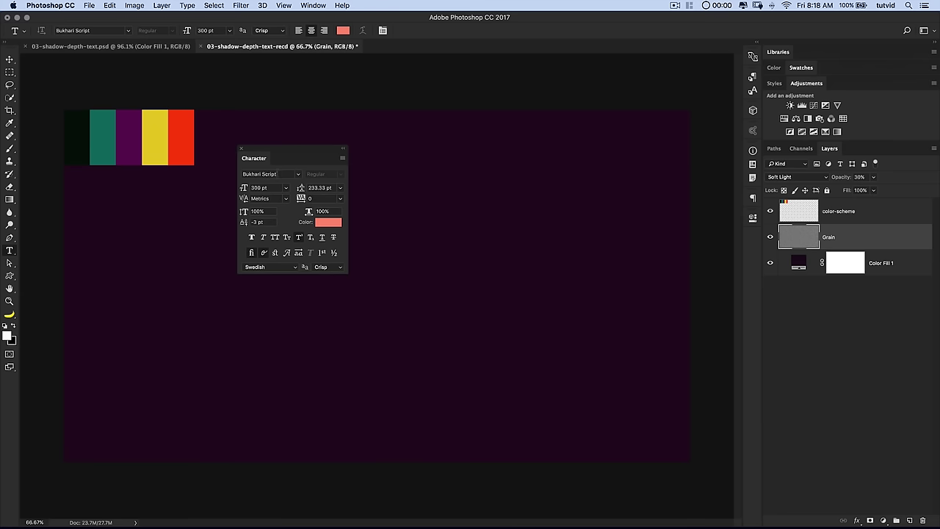
left_click_drag(289, 151, 493, 167)
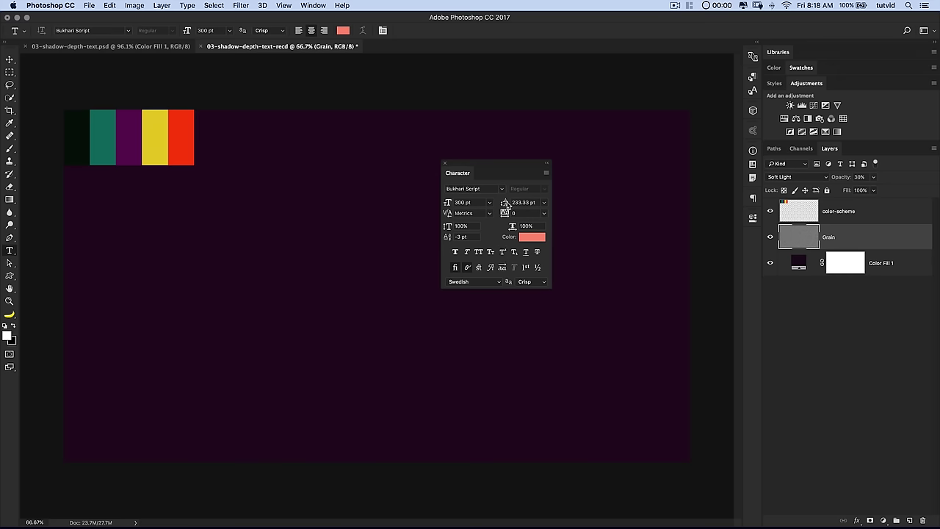
left_click_drag(471, 174, 752, 239)
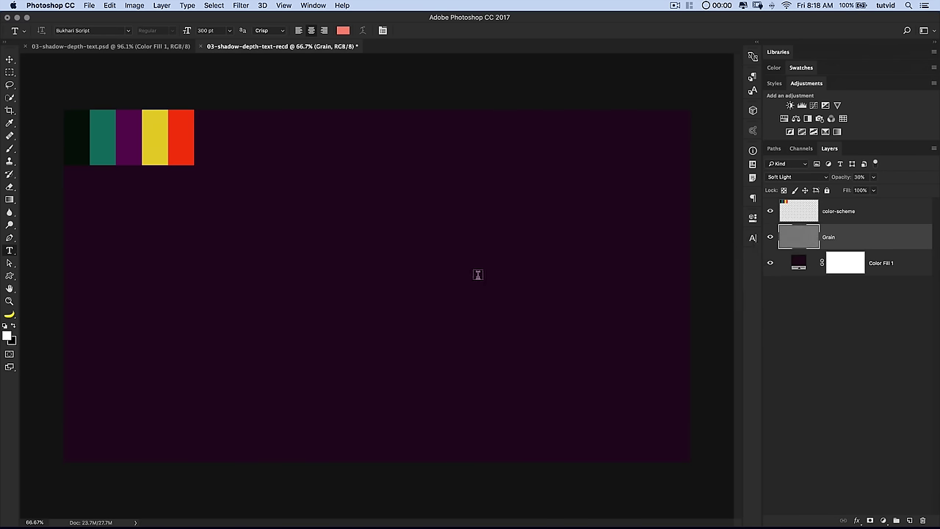
Step: Add the text "Most Girls" near the middle of the canvas in 300 pt Bukhari Script
left_click(349, 269)
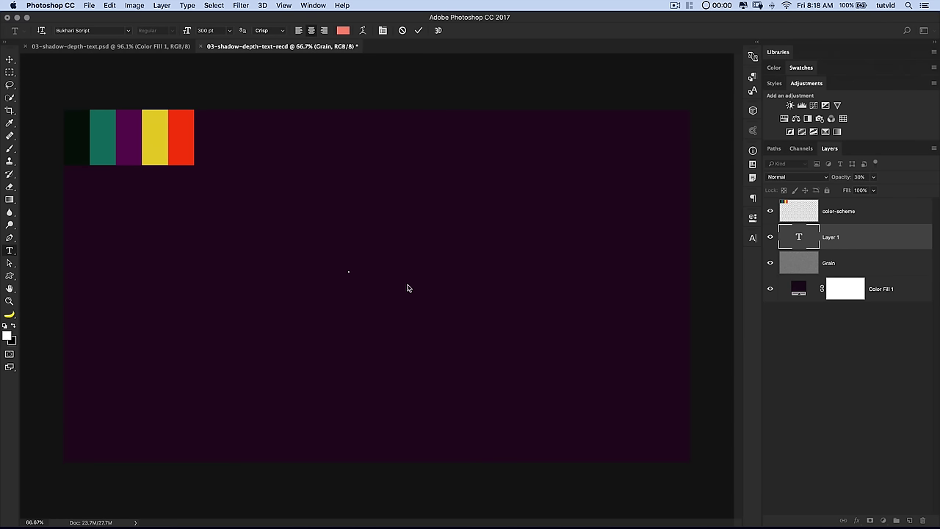
type("most Girls")
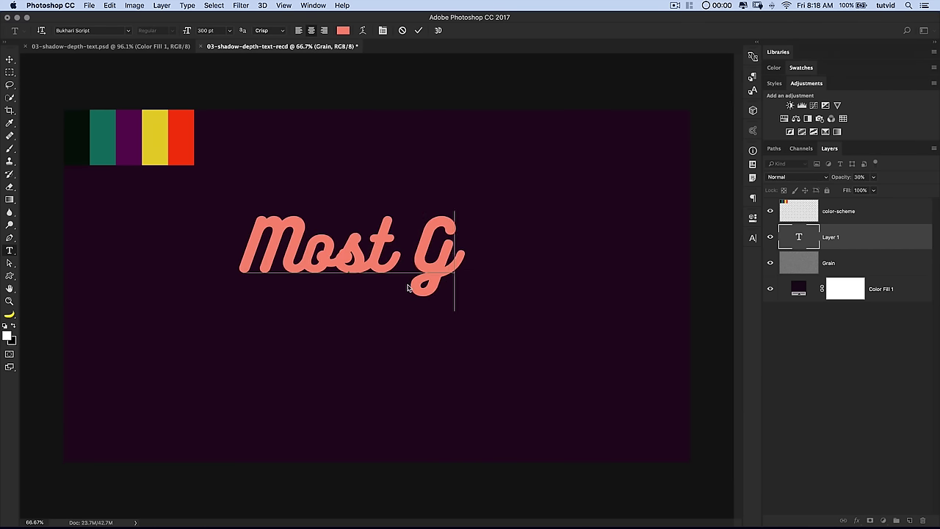
key("super+Return")
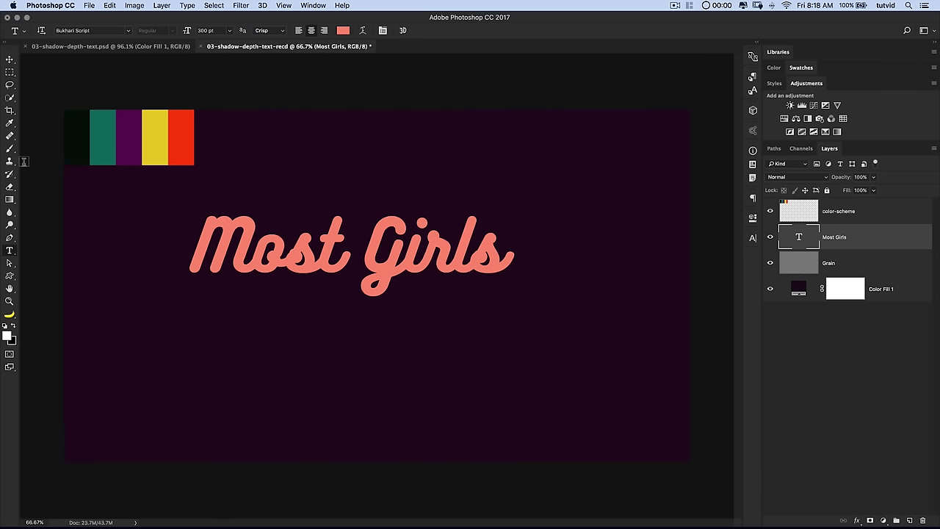
Step: Move the Most Girls text to the centre of the canvas, using the finished 03-shadow-depth-text.psd document as reference
left_click(11, 60)
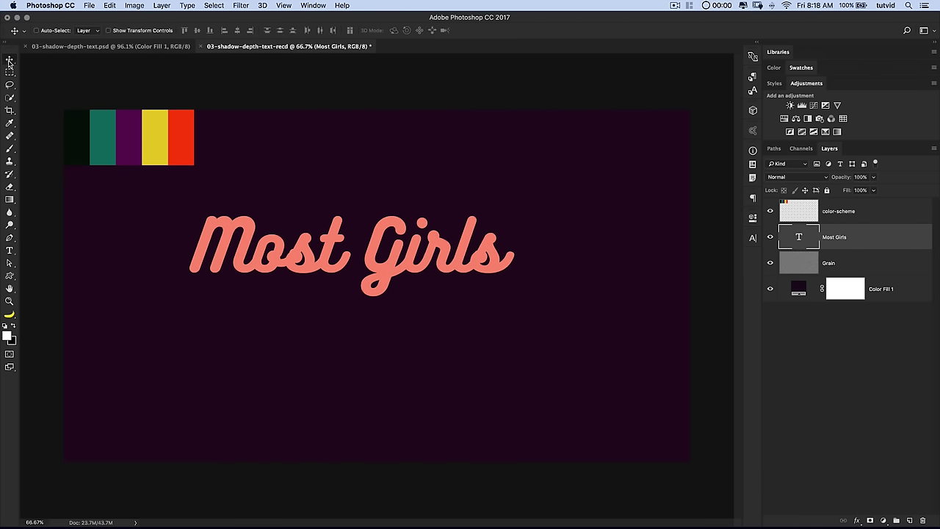
left_click(149, 49)
left_click_drag(509, 298, 451, 275)
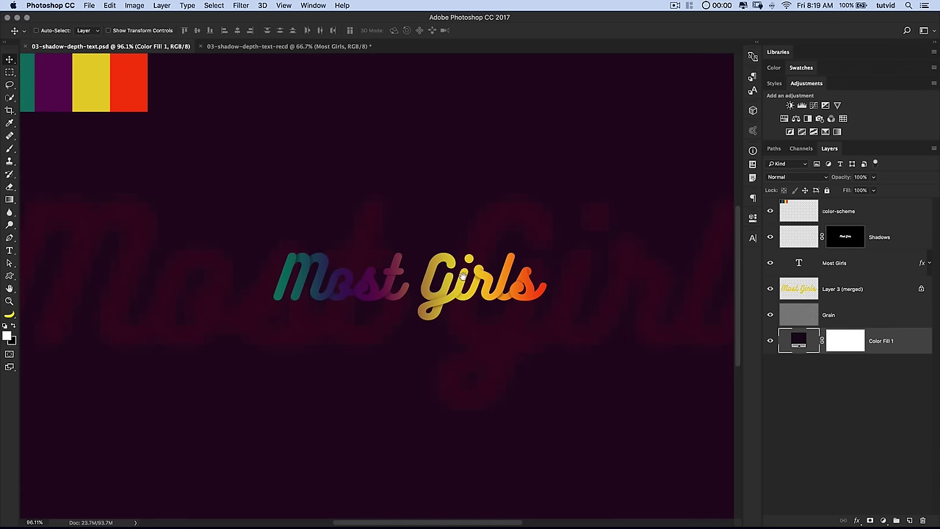
left_click(326, 47)
left_click_drag(387, 252, 434, 291)
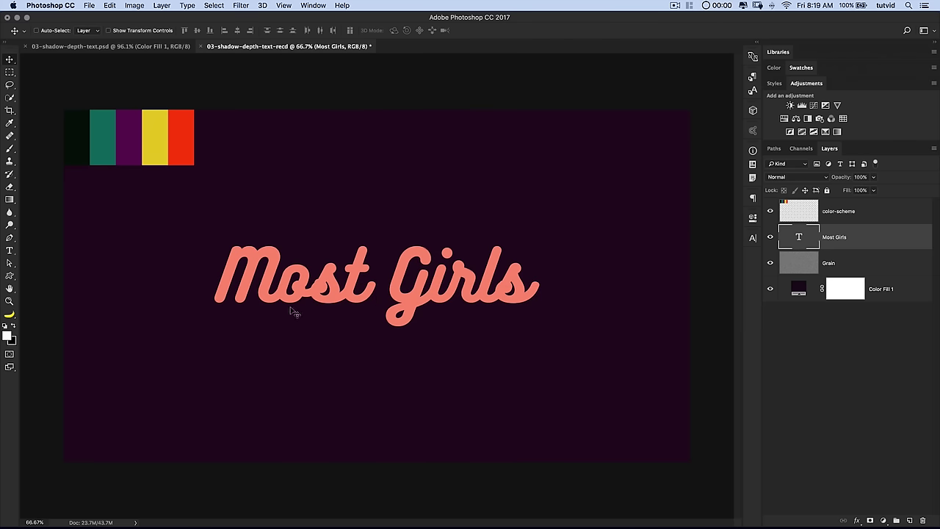
Step: Apply a linear black-to-white Gradient Overlay to the Most Girls layer and set its angle to 0°
double_click(895, 236)
left_click_drag(563, 176, 650, 175)
left_click(560, 281)
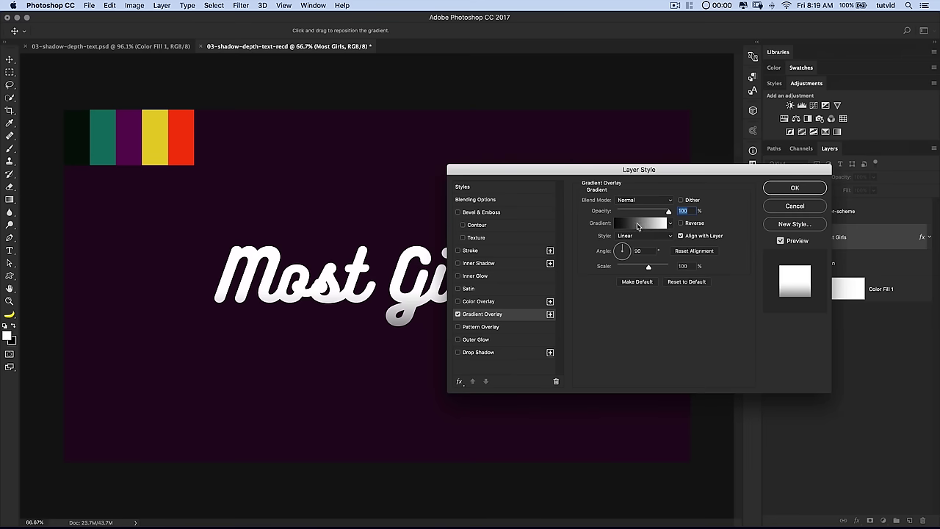
key("Tab")
type("0")
key("Tab")
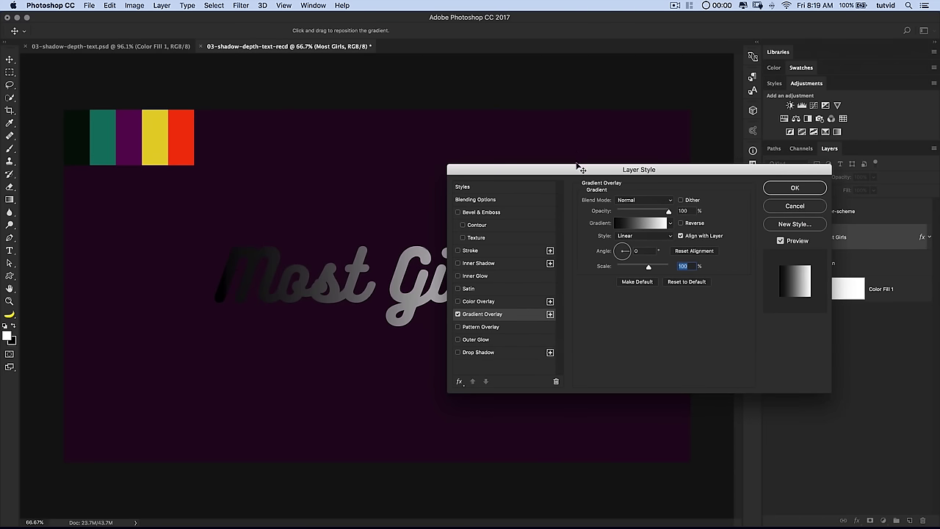
Step: Edit the overlay's gradient, adding two colour stops at about one third and 66% of its length
left_click_drag(625, 171, 732, 163)
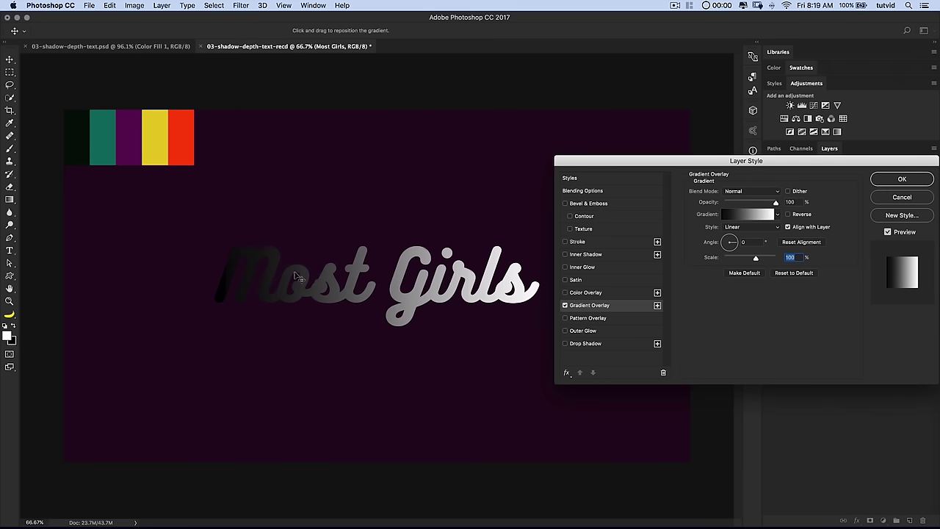
left_click_drag(758, 164, 694, 221)
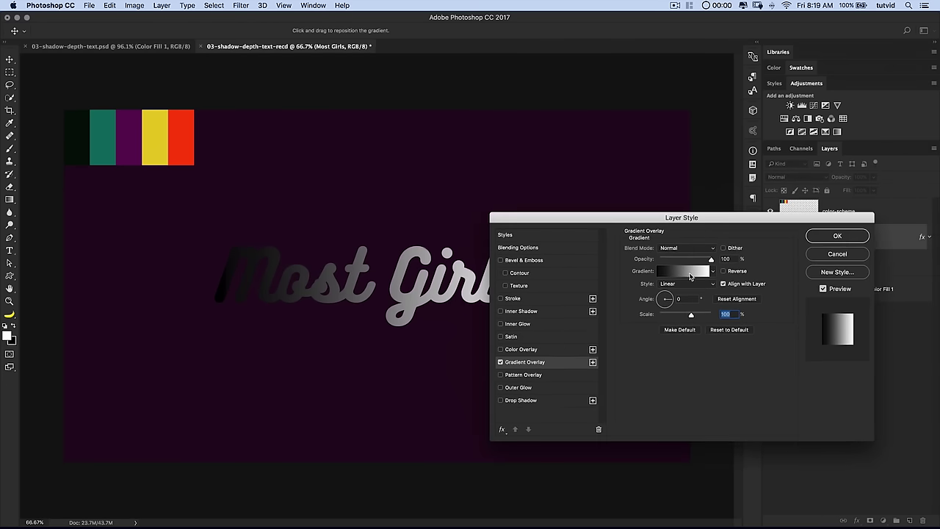
left_click(698, 270)
left_click_drag(735, 262, 540, 137)
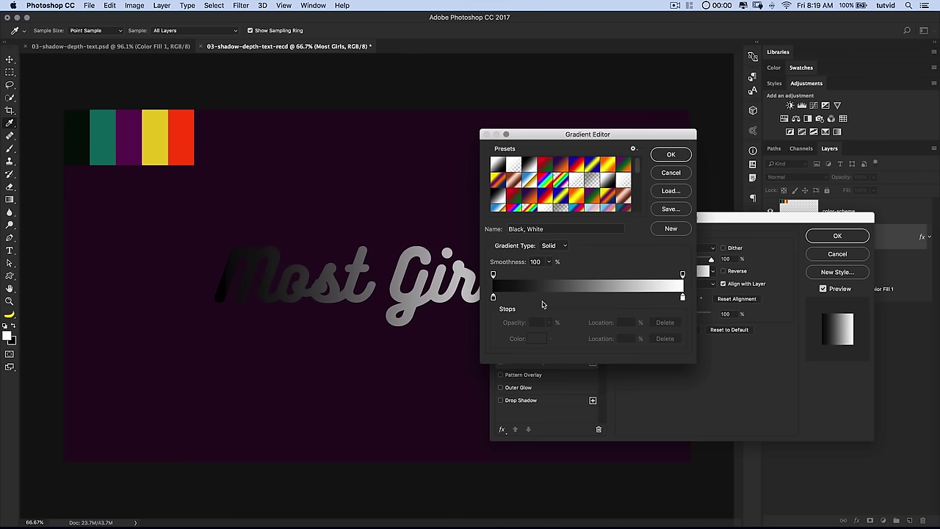
left_click(562, 297)
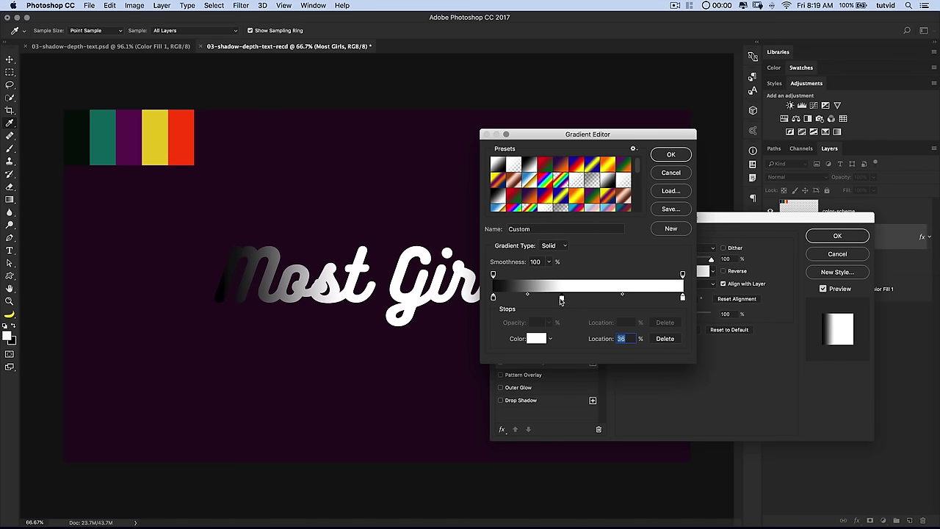
left_click_drag(562, 298, 556, 297)
left_click(622, 297)
left_click_drag(622, 297, 619, 297)
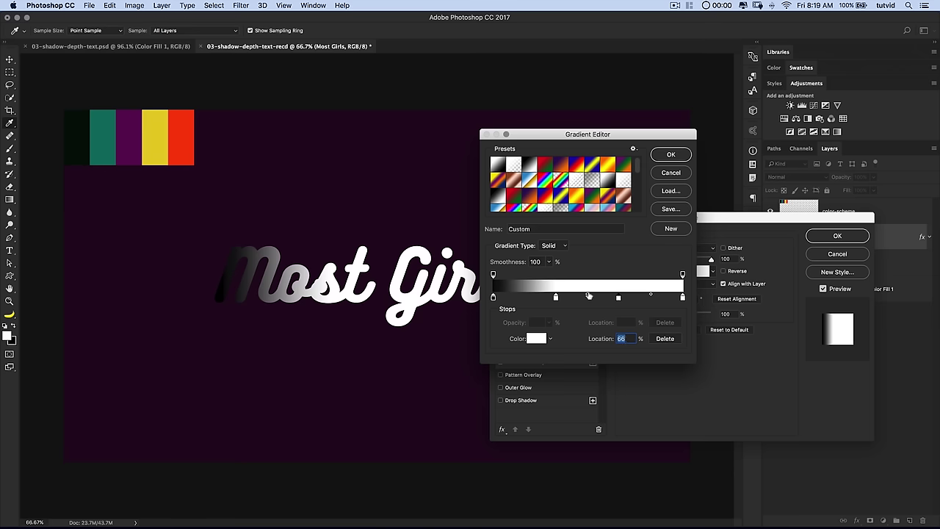
Step: Colour the gradient's start stop teal and its second stop purple (#600a54), sampling both from the colour-scheme swatches
double_click(493, 298)
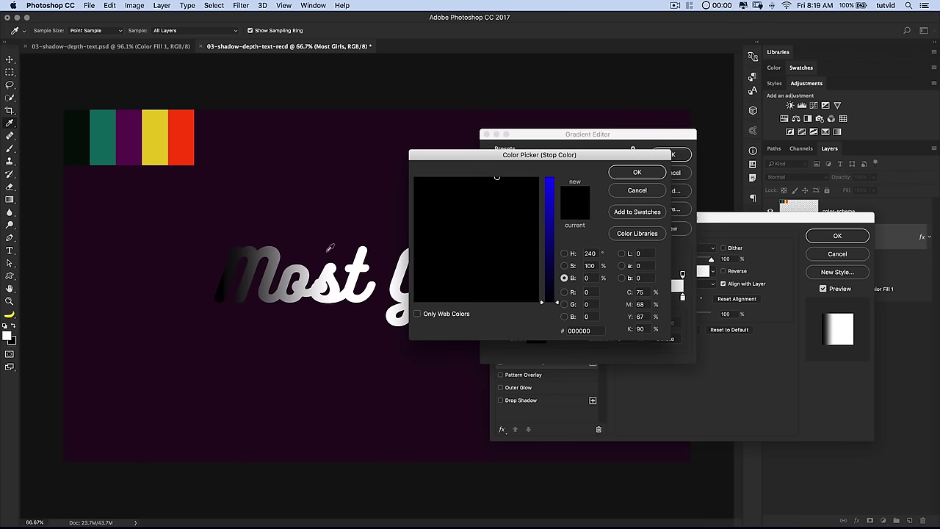
left_click(106, 132)
left_click(637, 173)
double_click(556, 299)
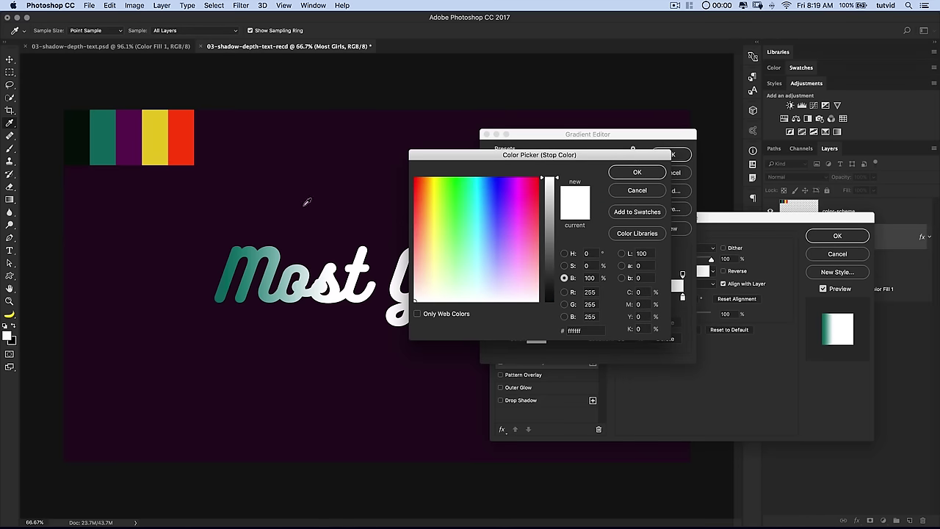
left_click(119, 127)
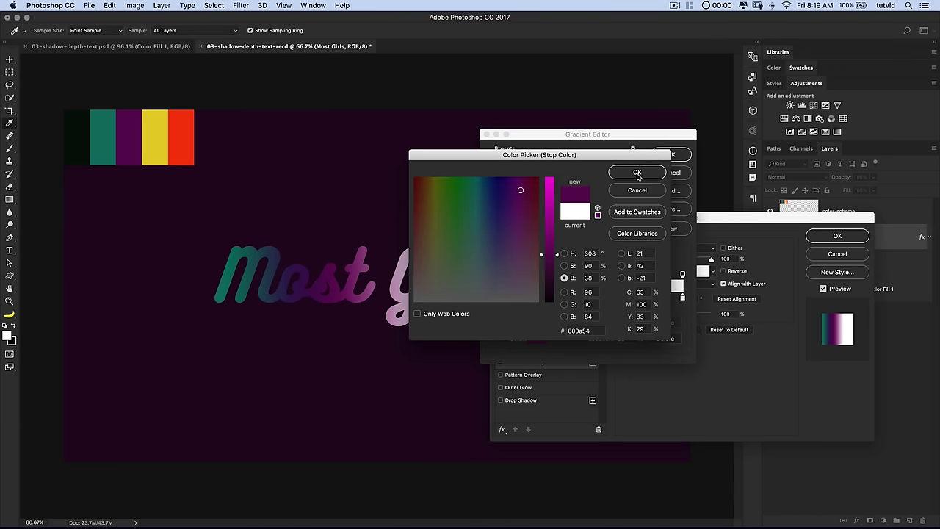
left_click(637, 173)
Step: Colour the gradient's third stop yellow (#e9cc24) and its end stop red (#ff4004), sampling both from the colour-scheme swatches, and apply the overlay
double_click(619, 300)
left_click(154, 132)
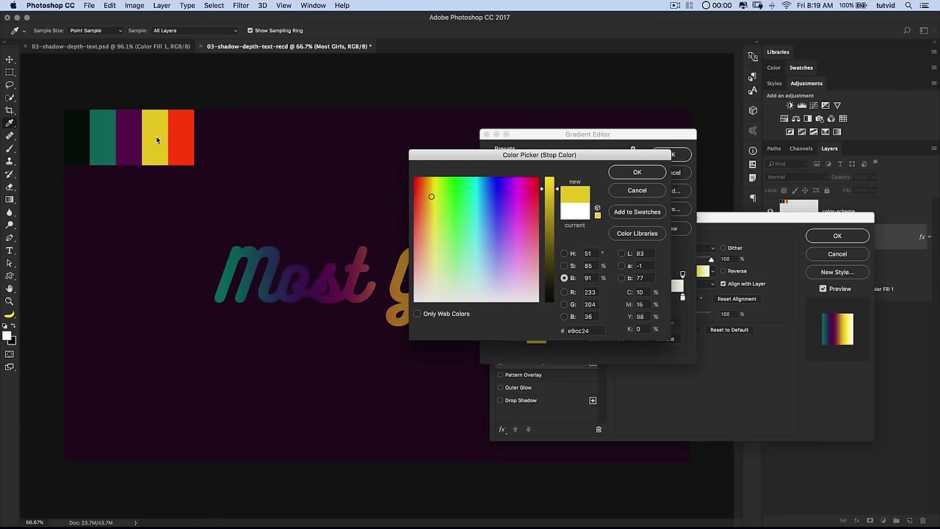
left_click(650, 174)
double_click(683, 298)
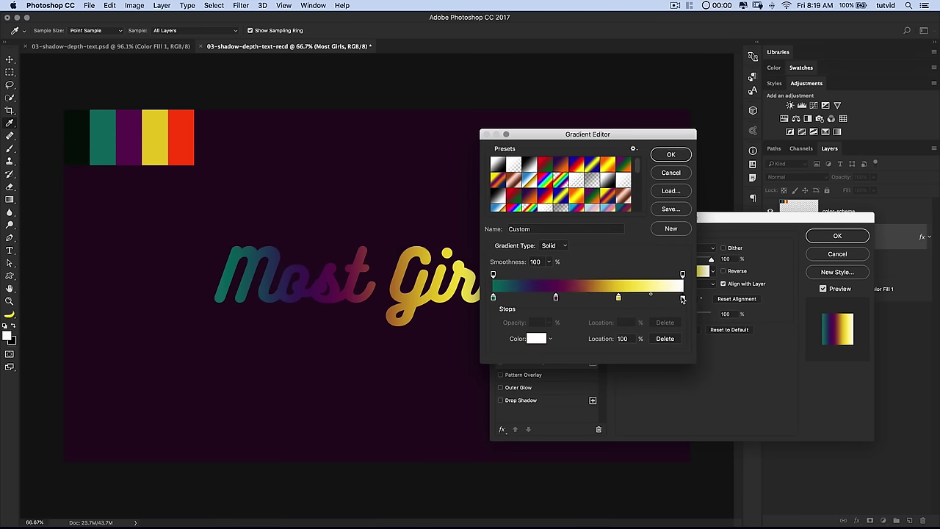
left_click(177, 130)
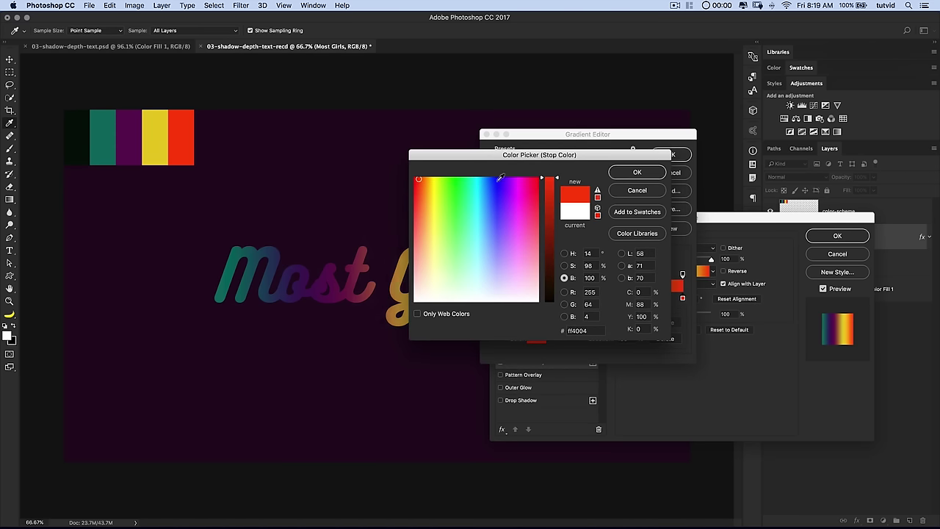
left_click(637, 173)
left_click_drag(595, 131, 625, 149)
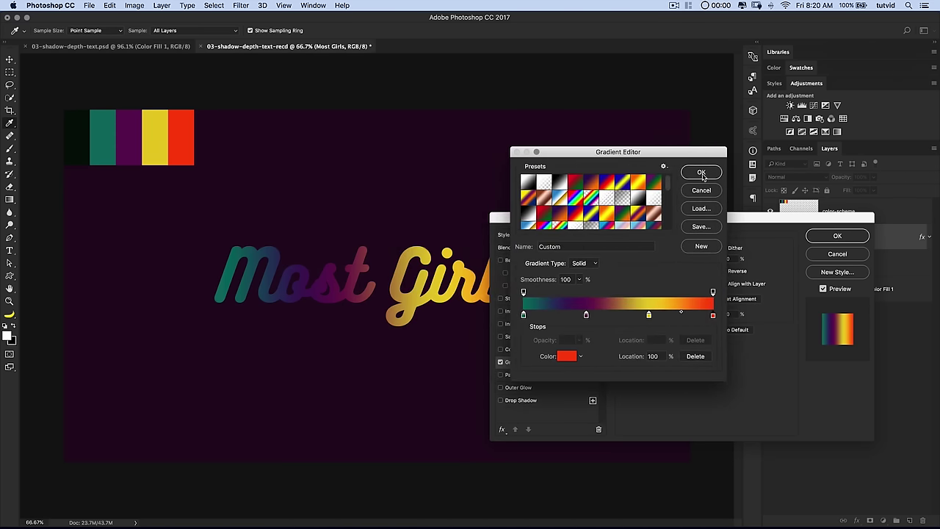
left_click(701, 173)
left_click_drag(707, 222, 645, 205)
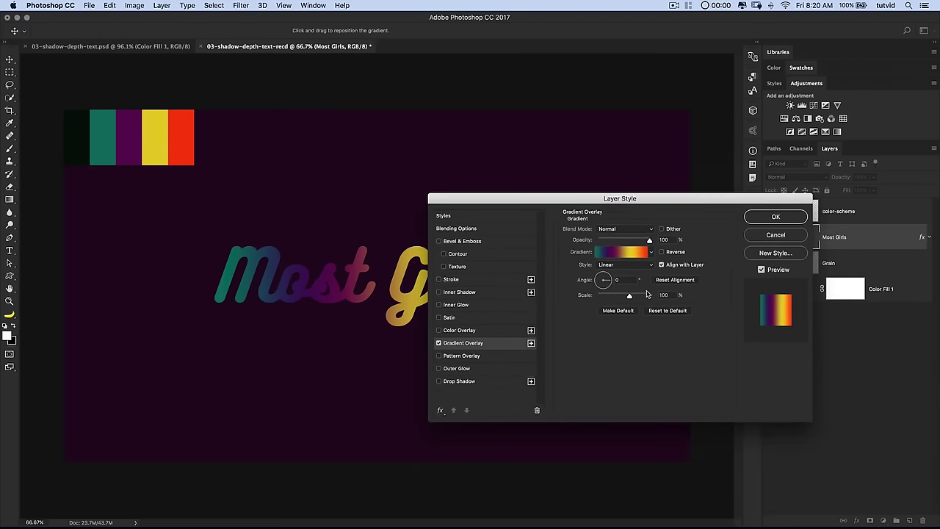
left_click(776, 216)
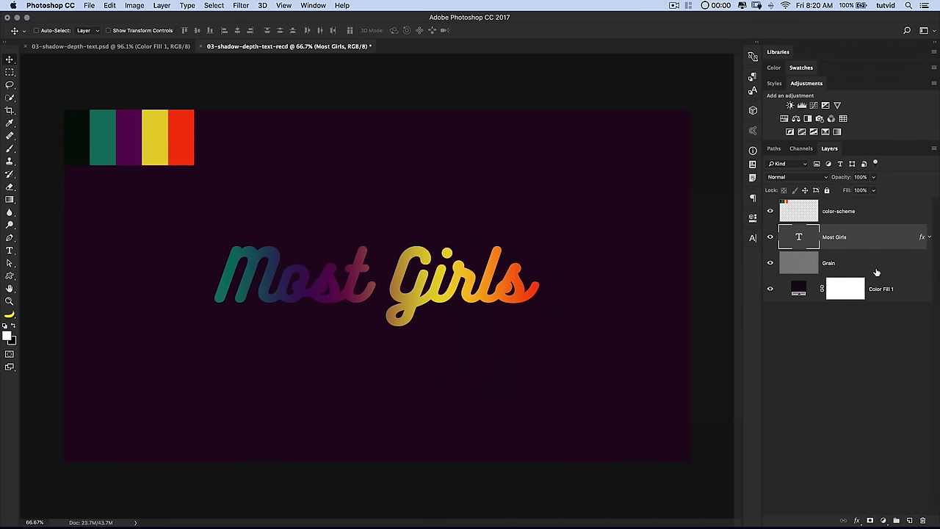
Step: Add a new layer named Shadows above the Most Girls text layer and clip it to the text
left_click(910, 519)
double_click(830, 237)
type("Shadows")
key("Return")
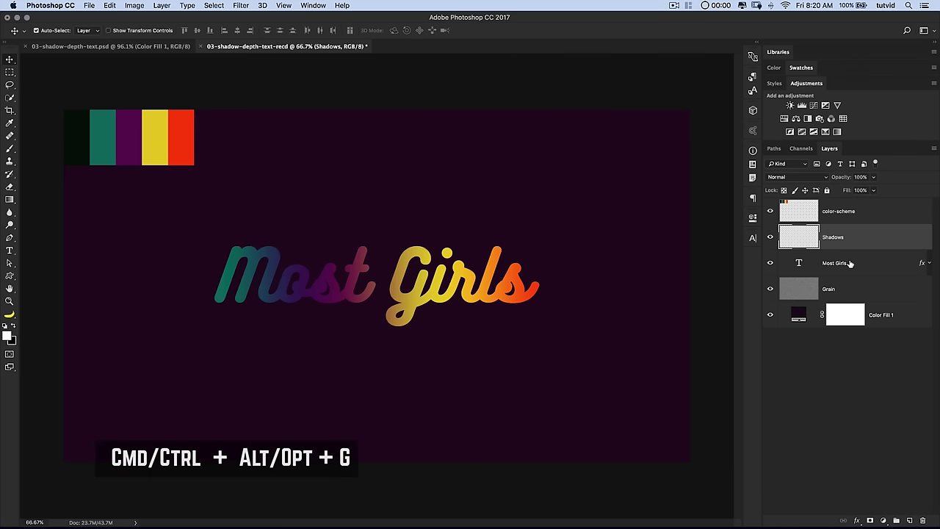
key("super+alt+g")
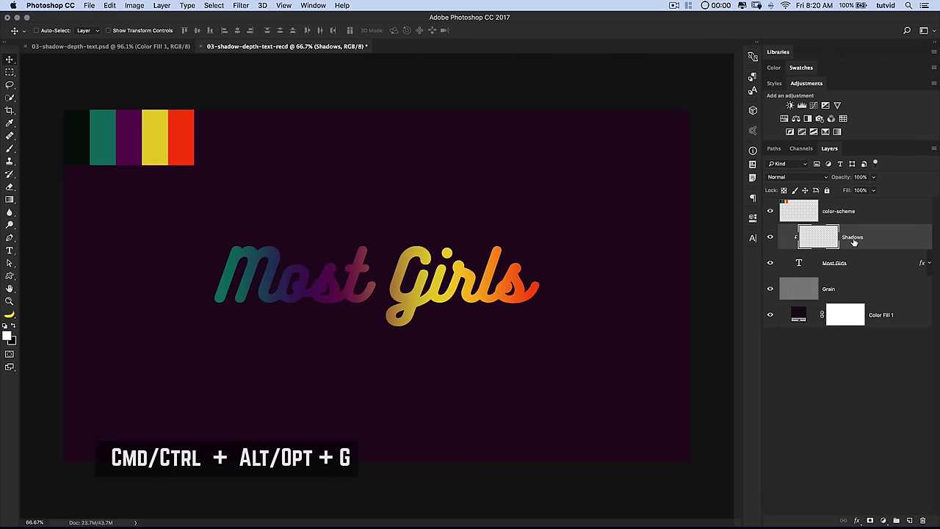
Step: Examine where strokes overlap within the M and between the o and s, marking the joins with rough Lasso outlines
key("z")
left_click(330, 288)
left_click_drag(304, 279, 516, 289)
left_click(399, 221)
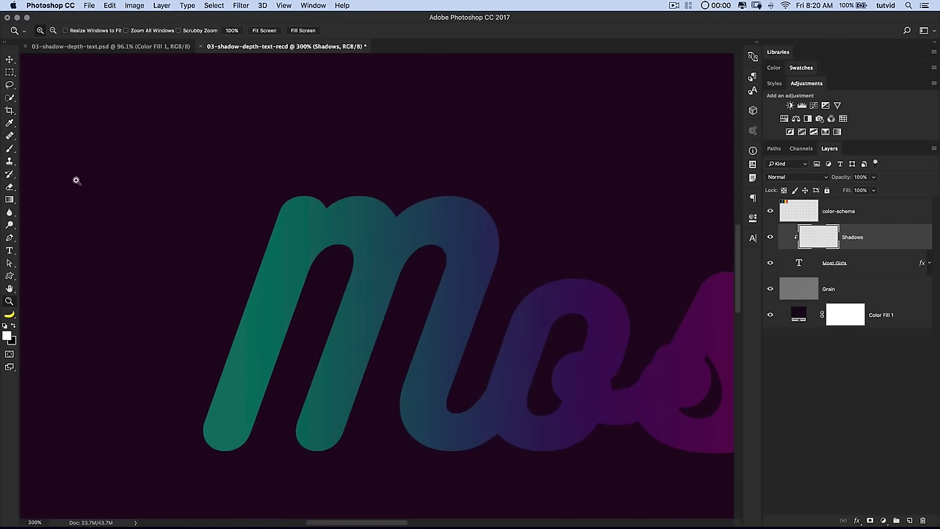
left_click(9, 85)
mouse_move(343, 210)
left_mouse_down()
mouse_move(311, 255)
mouse_move(340, 195)
left_mouse_up()
left_click_drag(399, 200, 400, 193)
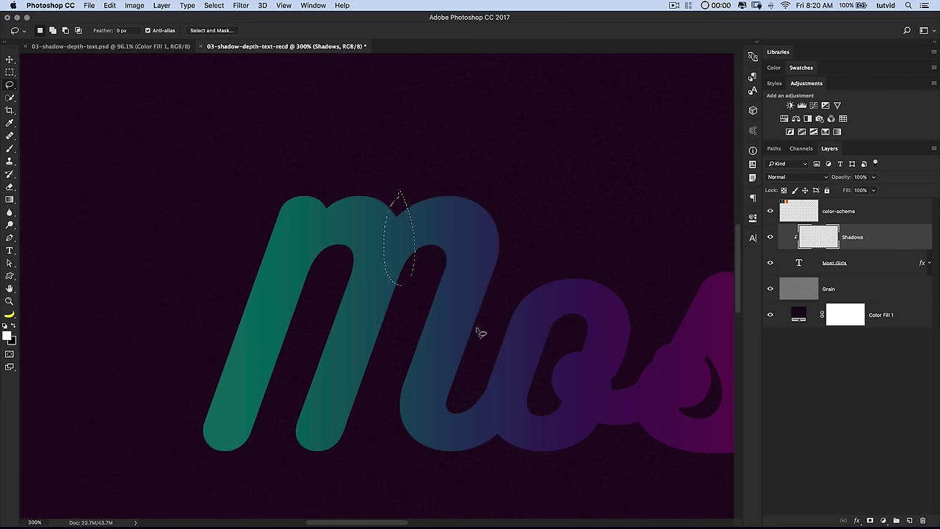
left_click_drag(478, 332, 381, 224)
mouse_move(401, 269)
left_mouse_down()
mouse_move(440, 273)
mouse_move(421, 322)
mouse_move(388, 266)
mouse_move(386, 294)
mouse_move(371, 255)
mouse_move(406, 291)
left_mouse_up()
scroll(423, 296, "right", 5)
left_click_drag(440, 321, 464, 274)
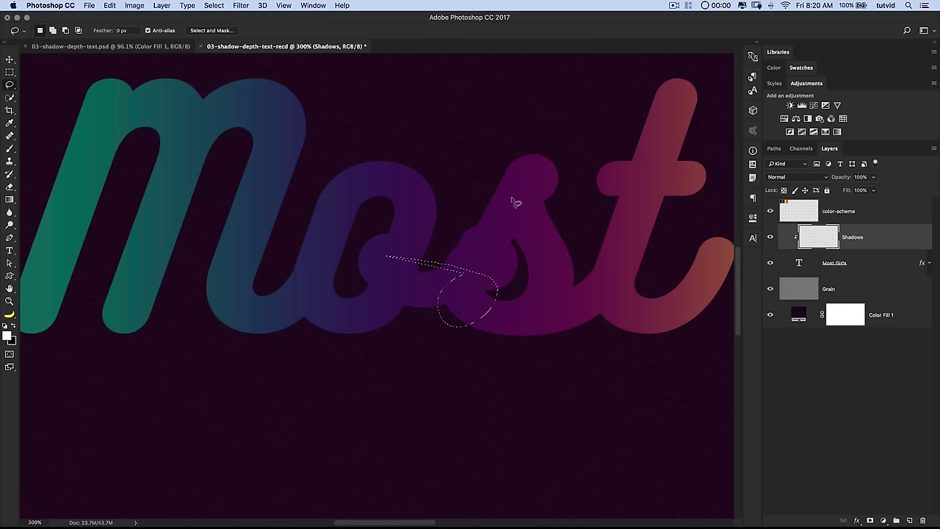
key("super+d")
Step: Examine the stroke overlaps in the s and at the crossbar of the t, marking them with rough Lasso outlines
mouse_move(561, 229)
left_mouse_down()
mouse_move(551, 206)
mouse_move(483, 240)
mouse_move(481, 220)
left_mouse_up()
key("space")
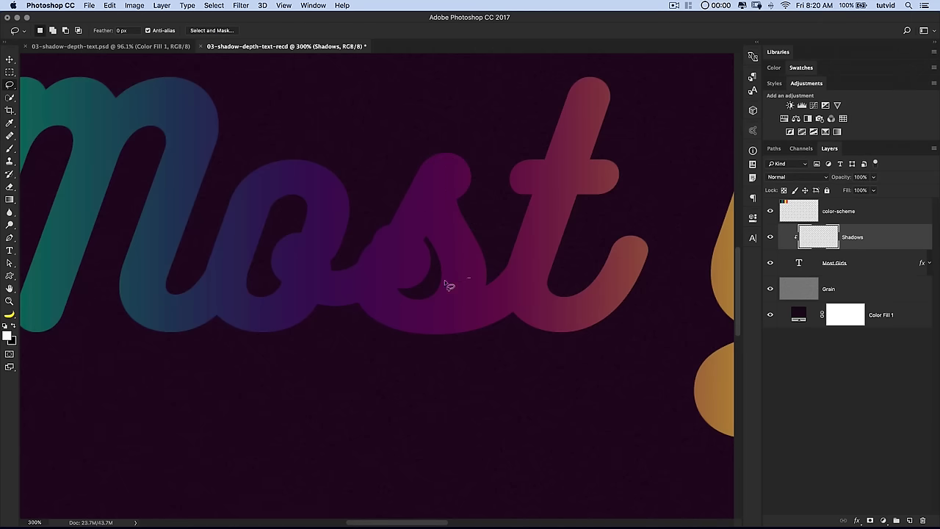
left_click_drag(455, 281, 458, 280)
key("super+d")
mouse_move(556, 273)
left_mouse_down()
mouse_move(508, 320)
mouse_move(493, 272)
left_mouse_up()
mouse_move(578, 179)
left_mouse_down()
mouse_move(509, 198)
mouse_move(576, 206)
left_mouse_up()
key("space")
left_click_drag(519, 269, 435, 247)
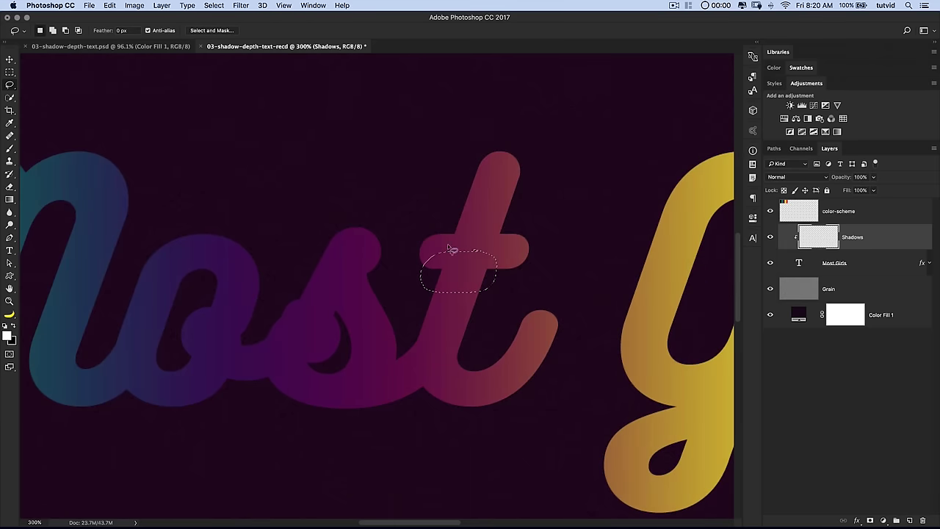
Step: Examine the letter joins along the word Girls, including the r and final s, marking them with rough Lasso outlines
left_click_drag(511, 310, 353, 311)
mouse_move(400, 396)
left_mouse_down()
mouse_move(404, 357)
mouse_move(367, 340)
left_mouse_up()
key("space")
left_click_drag(493, 353, 396, 366)
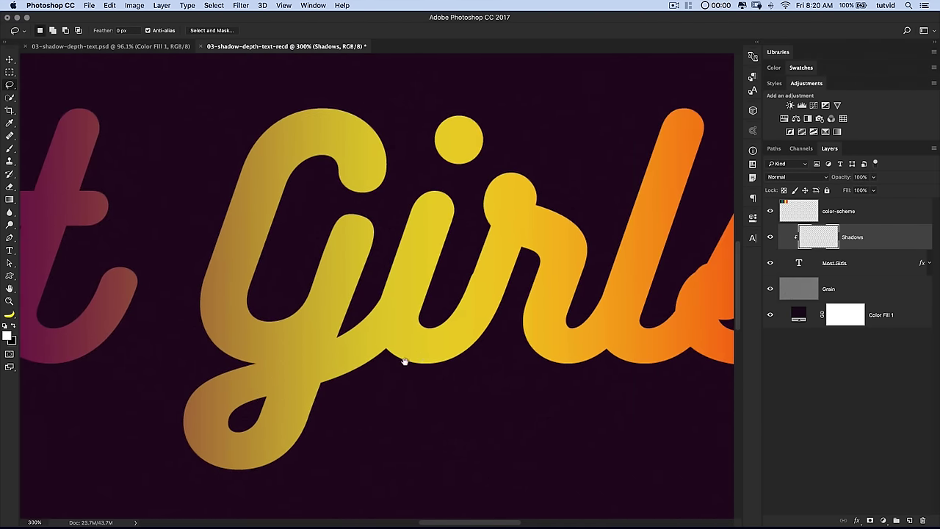
mouse_move(541, 208)
left_mouse_down()
mouse_move(492, 197)
mouse_move(542, 197)
left_mouse_up()
key("space")
mouse_move(563, 304)
left_mouse_down()
mouse_move(399, 287)
mouse_move(434, 320)
left_mouse_up()
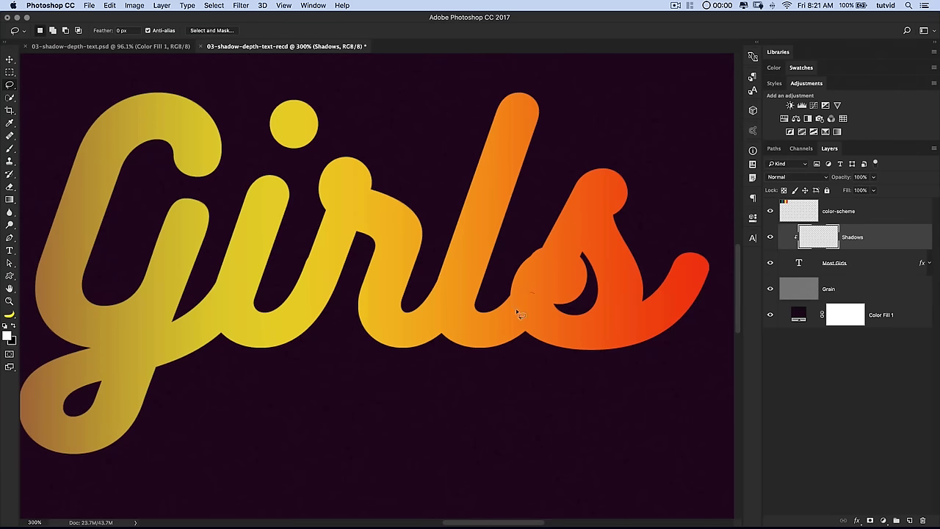
mouse_move(612, 204)
left_mouse_down()
mouse_move(630, 243)
mouse_move(615, 215)
mouse_move(613, 224)
left_mouse_up()
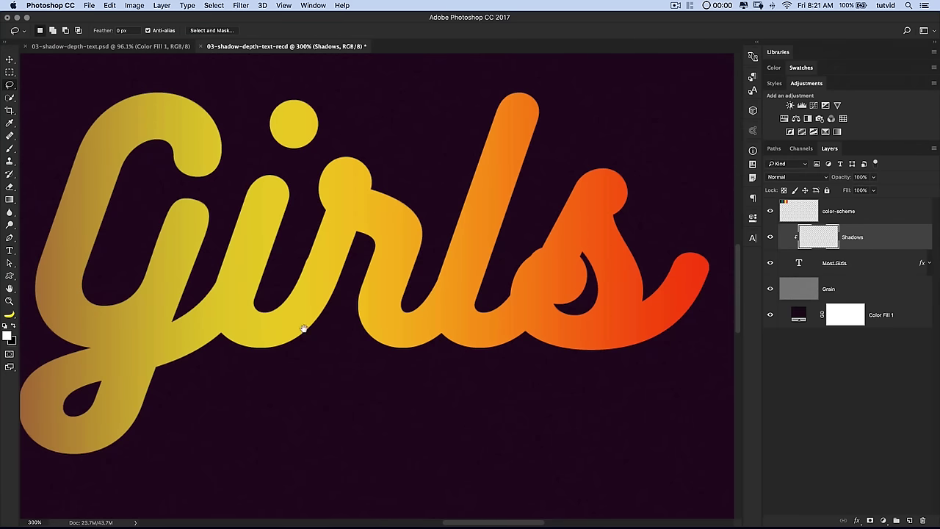
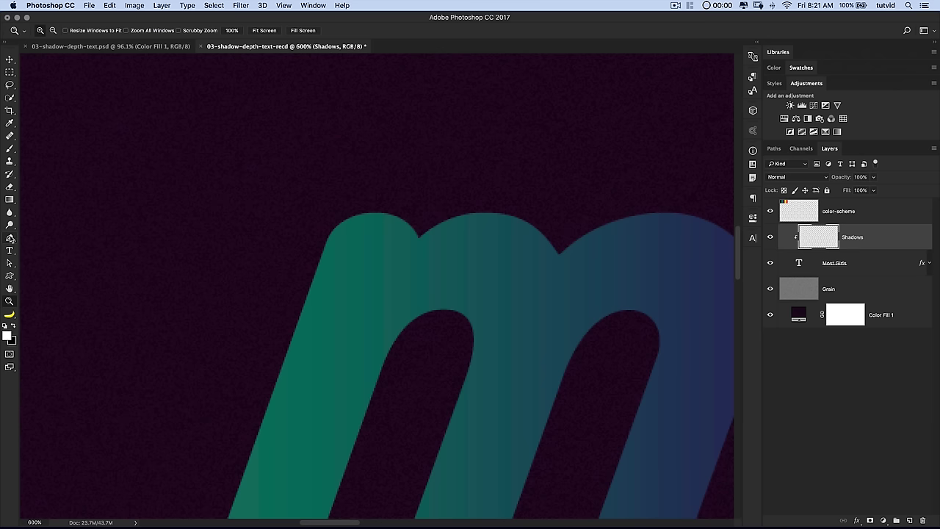
Step: Set the Pen tool to Path mode with the Combine Shapes path operation
left_click(52, 31)
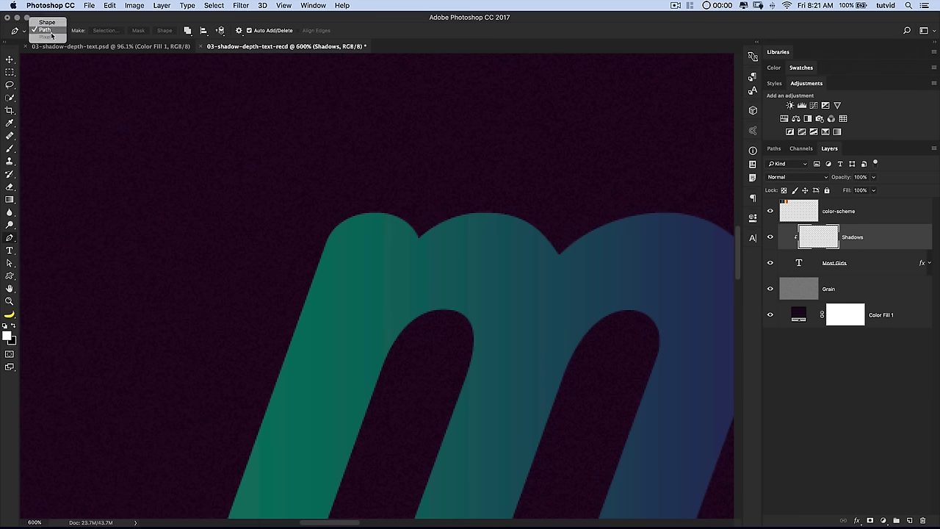
left_click(48, 30)
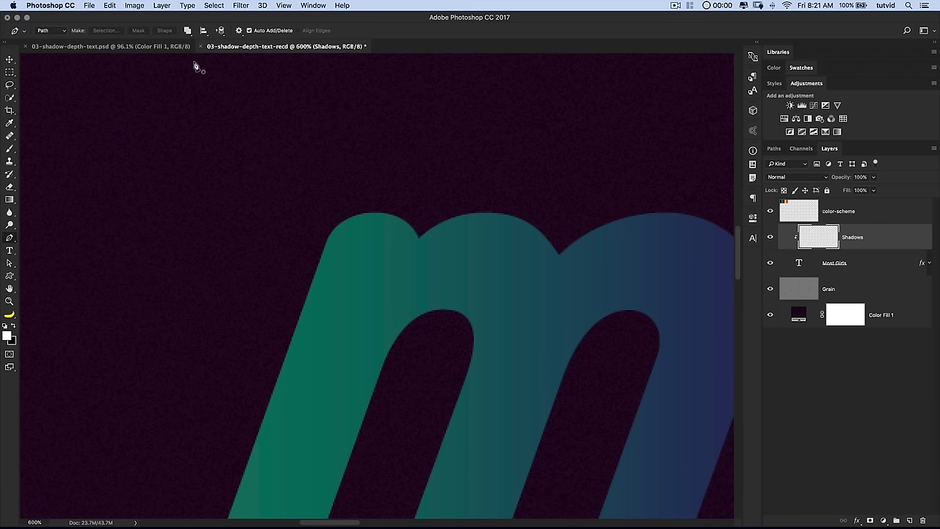
left_click(188, 30)
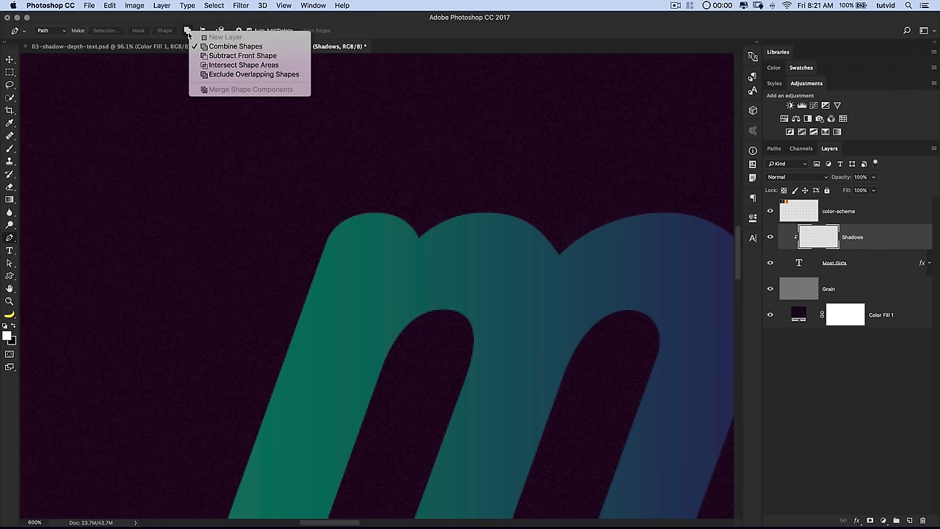
left_click(255, 48)
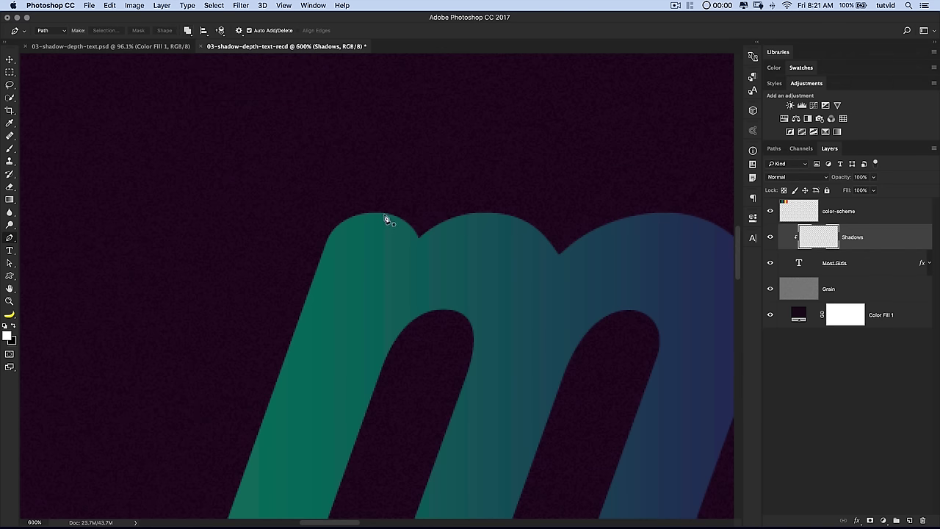
Step: Draw a closed pen path following the right edge of the M's first stroke and enclosing the first arch, and convert it to a selection
left_click_drag(384, 214, 429, 225)
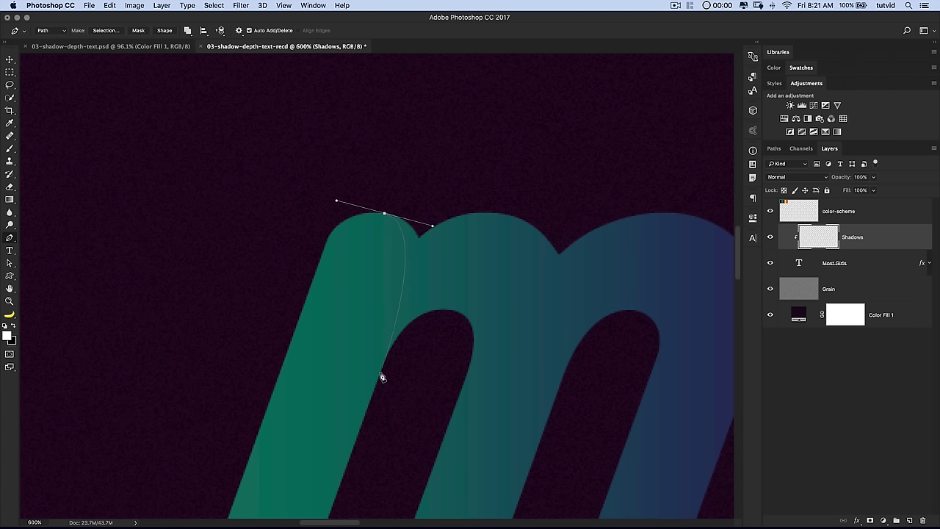
left_click_drag(383, 365, 335, 473)
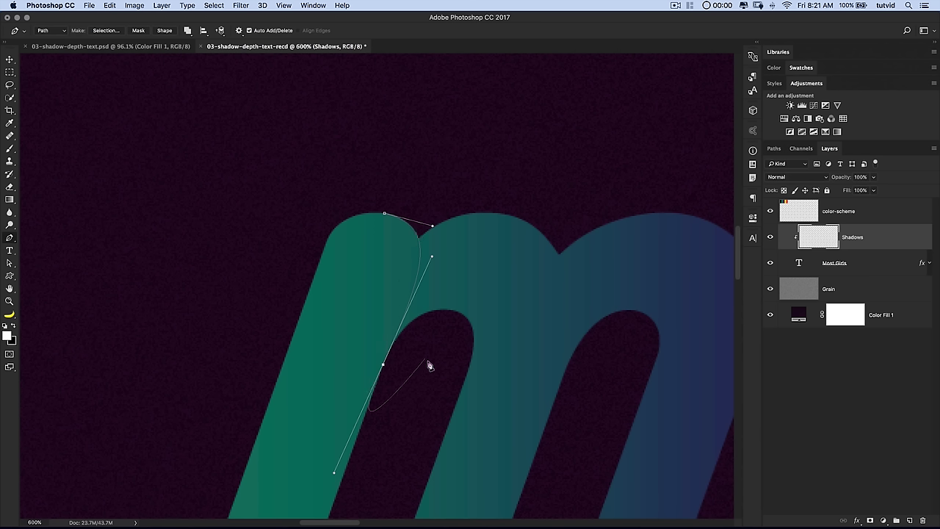
left_click(534, 314)
left_click(529, 214)
left_click(467, 155)
left_click(415, 153)
left_click_drag(397, 175, 391, 189)
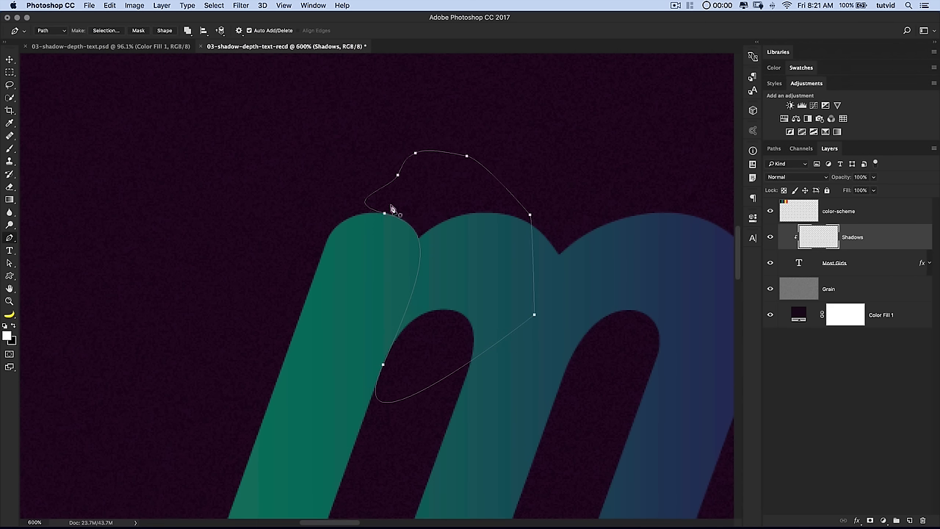
left_click_drag(415, 237, 402, 343)
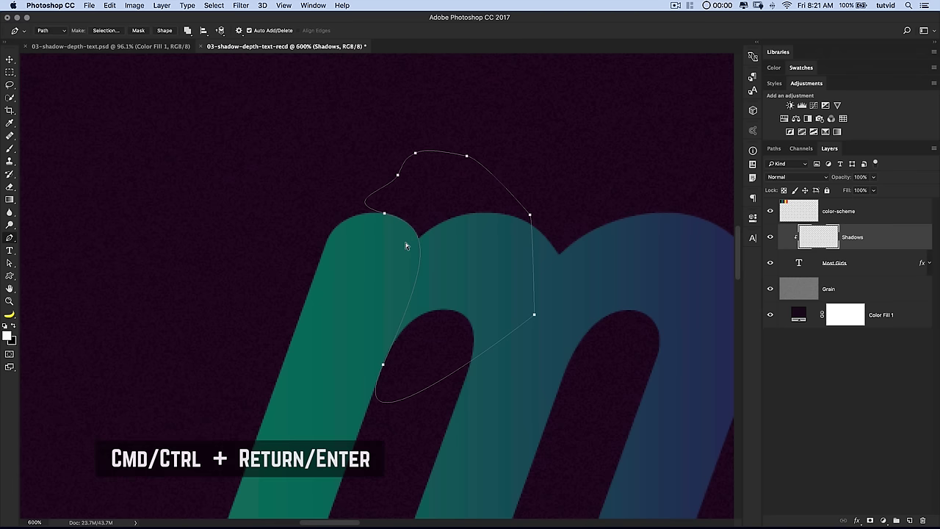
key("ctrl+Return")
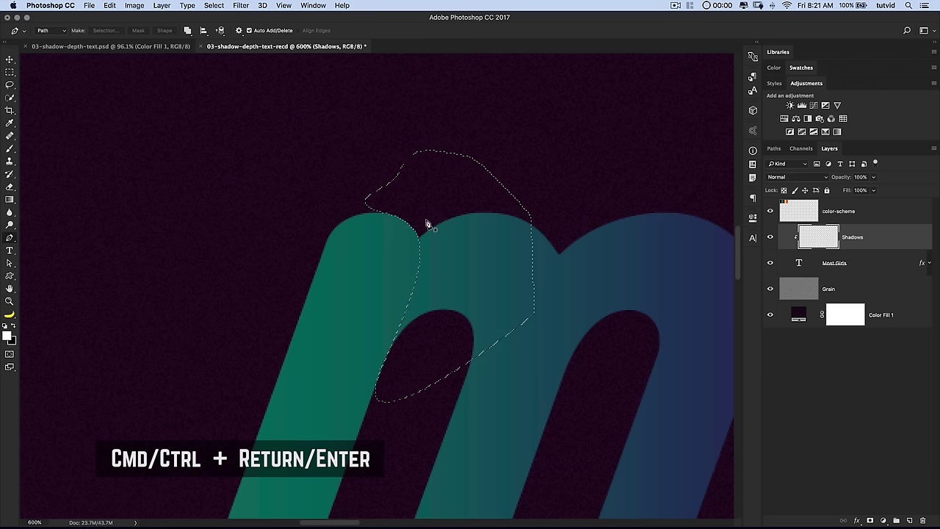
Step: Replace the Brush tool's presets with the Basic Brushes set
left_click(10, 148)
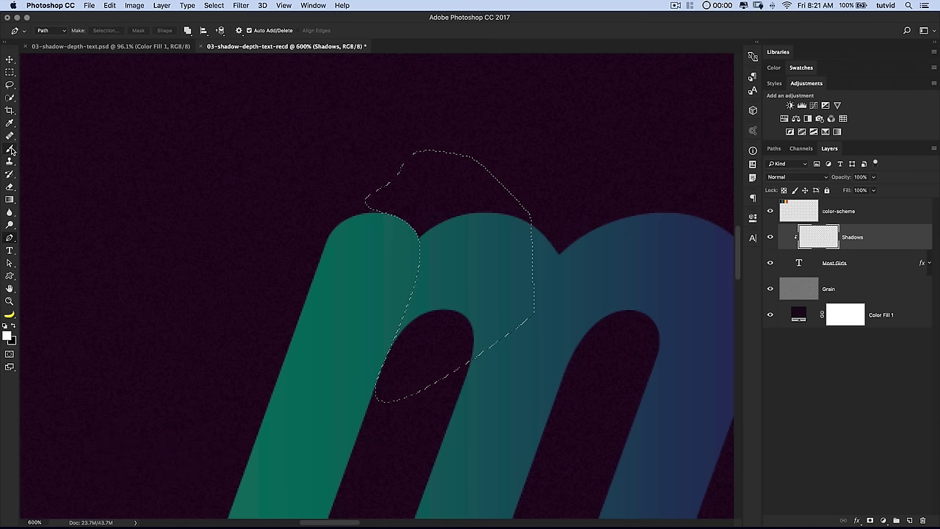
right_click(345, 226)
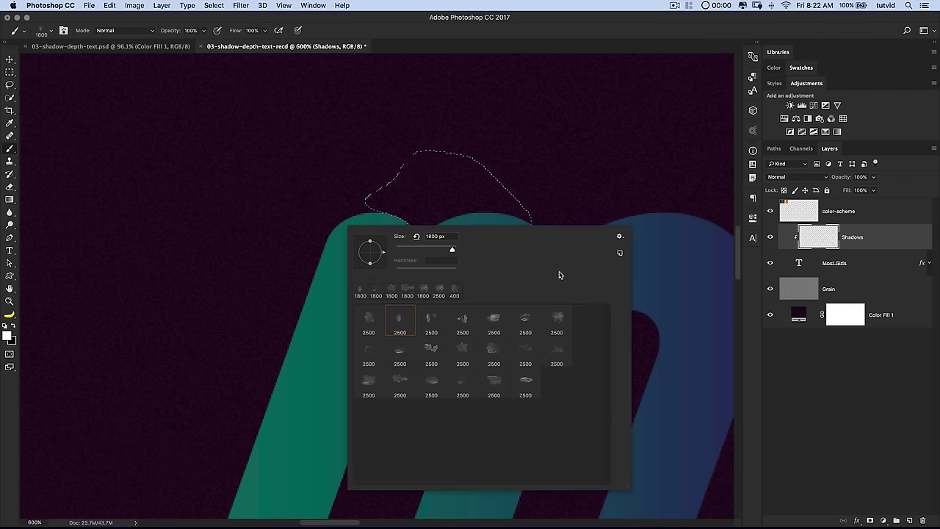
left_click(620, 236)
left_click(606, 248)
left_click(620, 241)
left_click(653, 397)
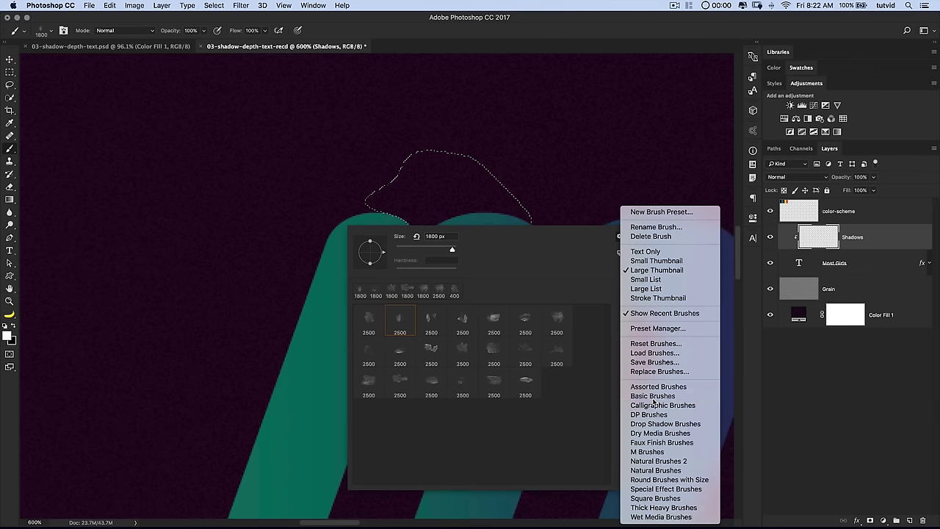
left_click(551, 184)
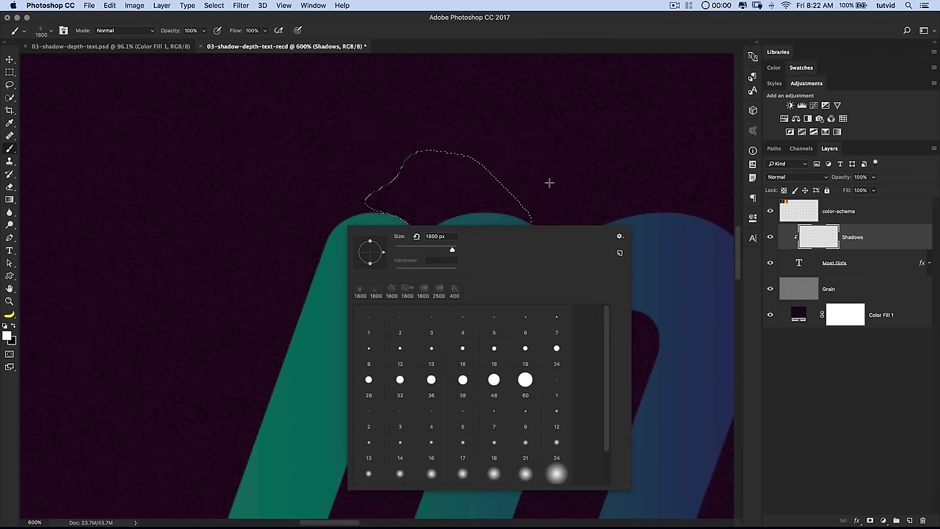
Step: Choose the soft 48 px brush with 0% hardness, set its opacity to 10%, and make black the foreground colour
scroll(540, 363, "down", 1)
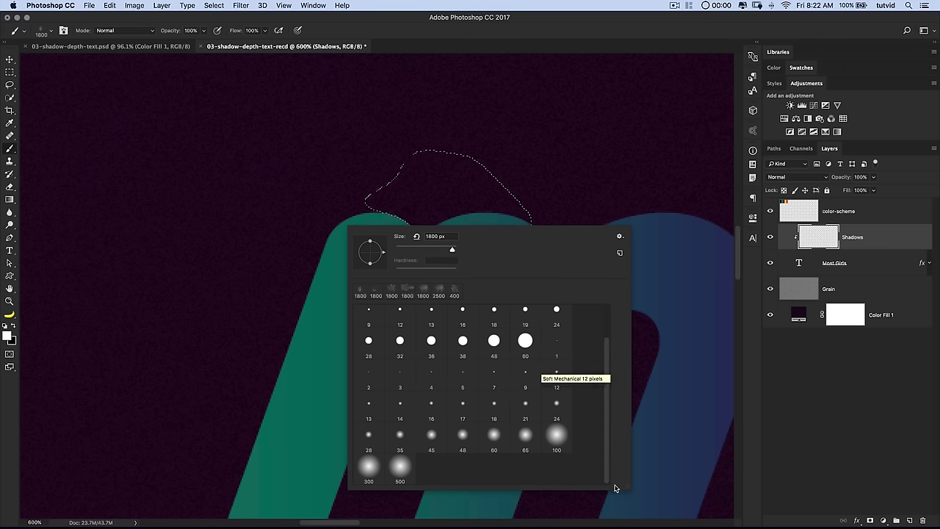
left_click(557, 437)
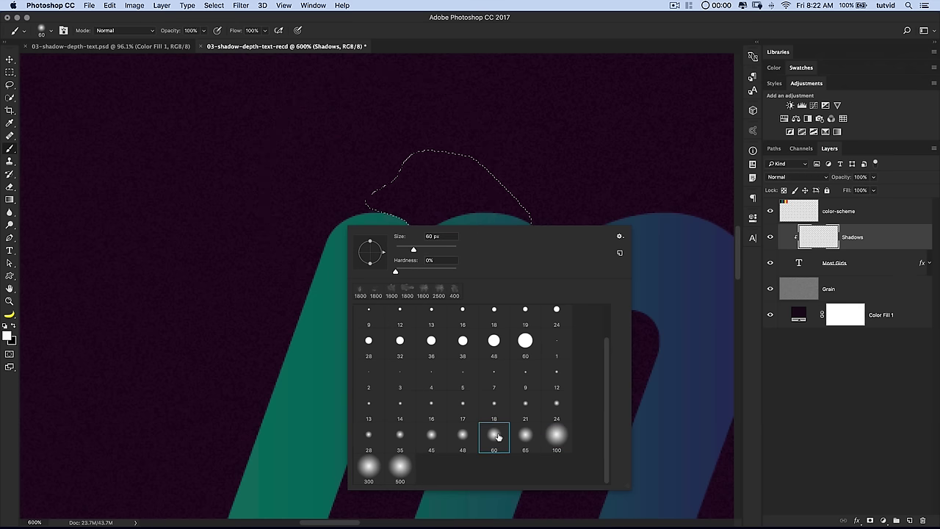
left_click(464, 437)
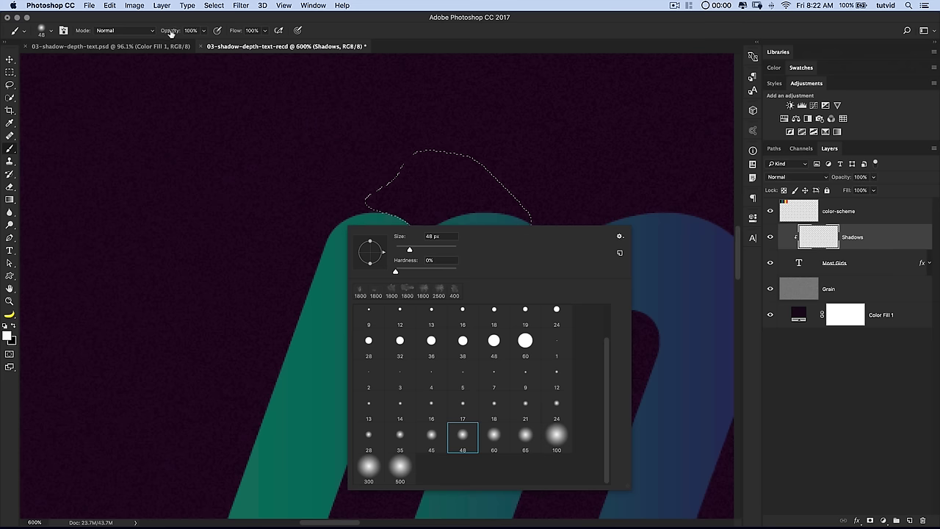
left_click_drag(203, 30, 174, 43)
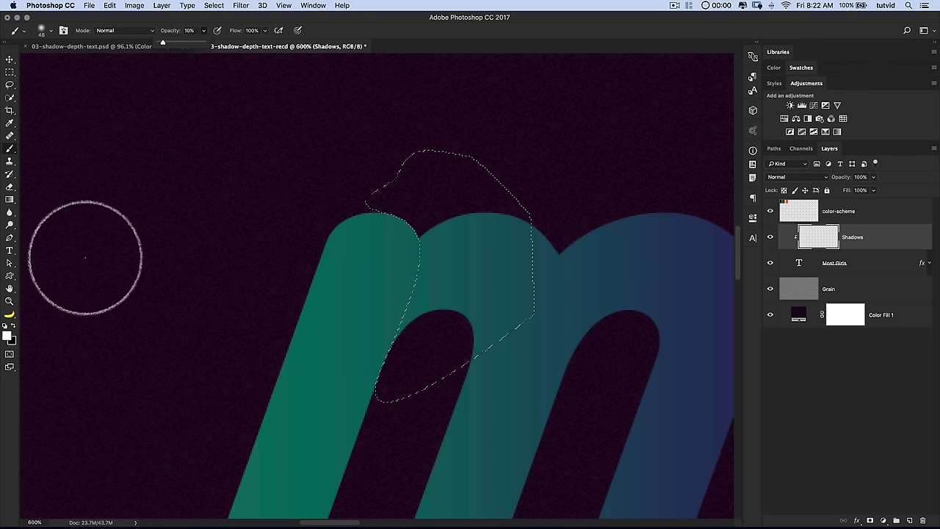
left_click(13, 325)
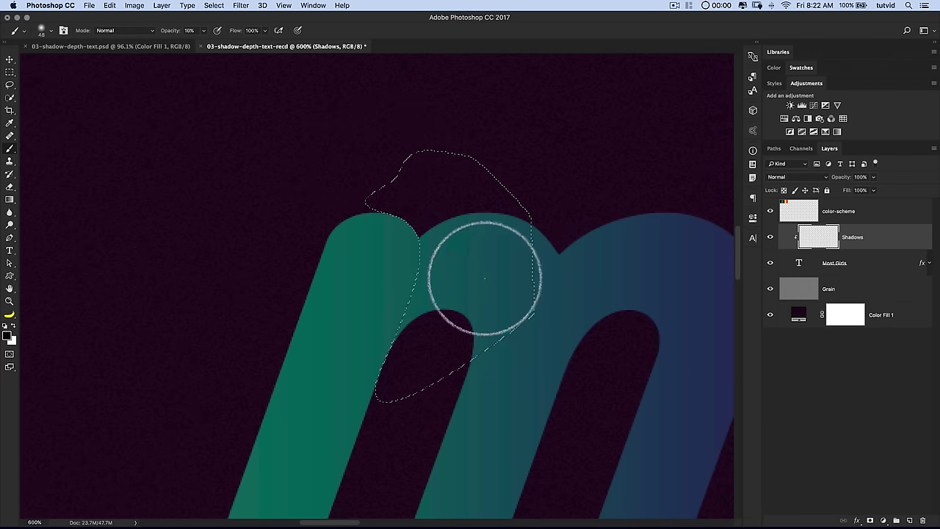
Step: Brush black shading beside the M's first stroke and toggle the Most Girls layer's effects off and back on to check it
mouse_move(467, 271)
left_mouse_down()
mouse_move(410, 310)
mouse_move(413, 237)
mouse_move(424, 255)
mouse_move(415, 309)
mouse_move(410, 235)
mouse_move(391, 332)
mouse_move(408, 224)
mouse_move(416, 248)
mouse_move(394, 337)
mouse_move(406, 226)
mouse_move(420, 280)
left_mouse_up()
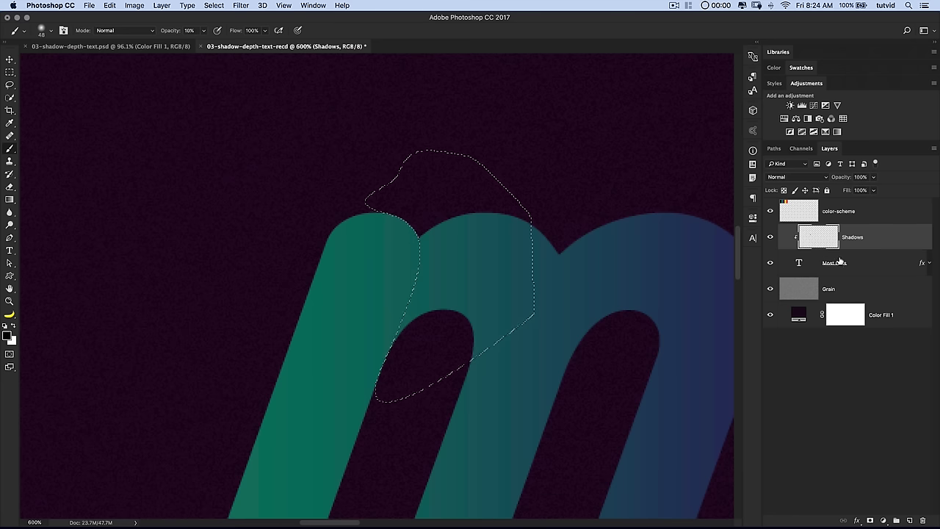
left_click(931, 264)
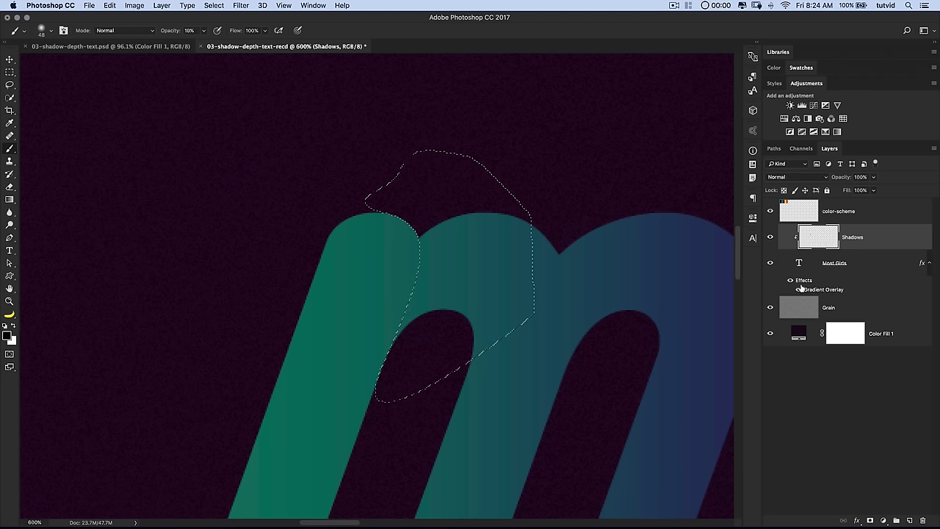
left_click(792, 281)
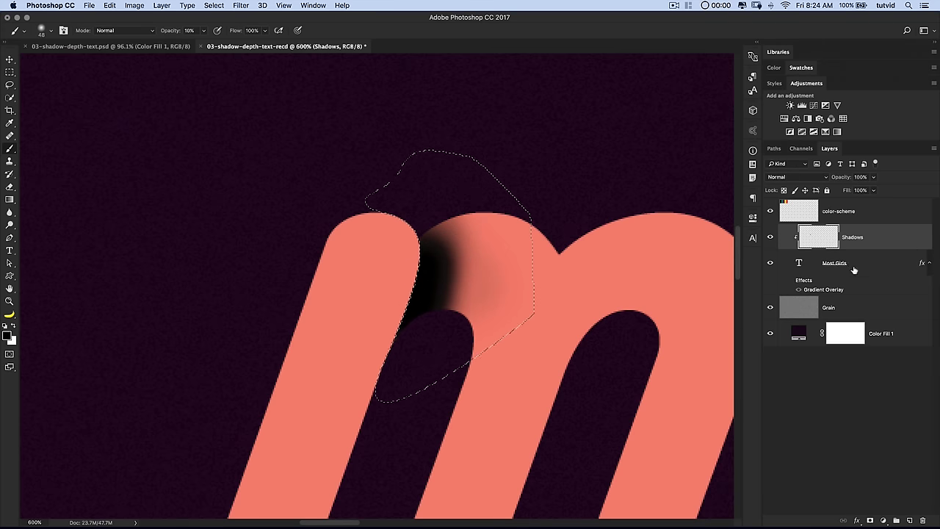
left_click(791, 281)
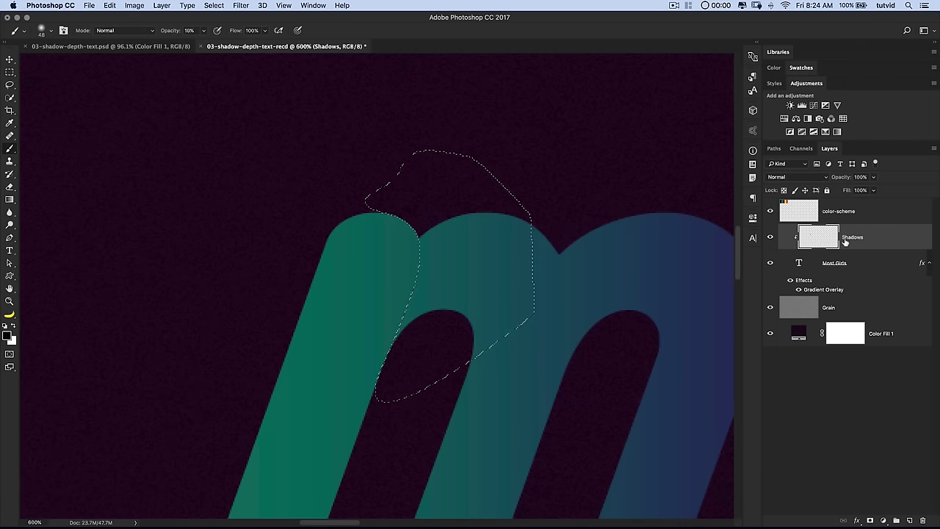
Step: Release the Shadows layer from its clipping mask, brush trial black shading inside the selection, and erase all of it
key("super+alt+g")
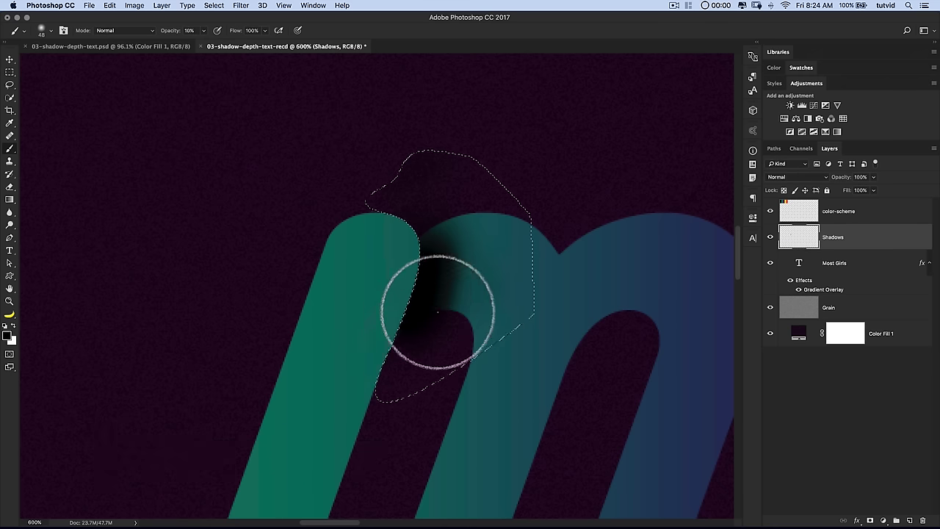
mouse_move(441, 343)
left_mouse_down()
mouse_move(401, 298)
mouse_move(462, 248)
left_mouse_up()
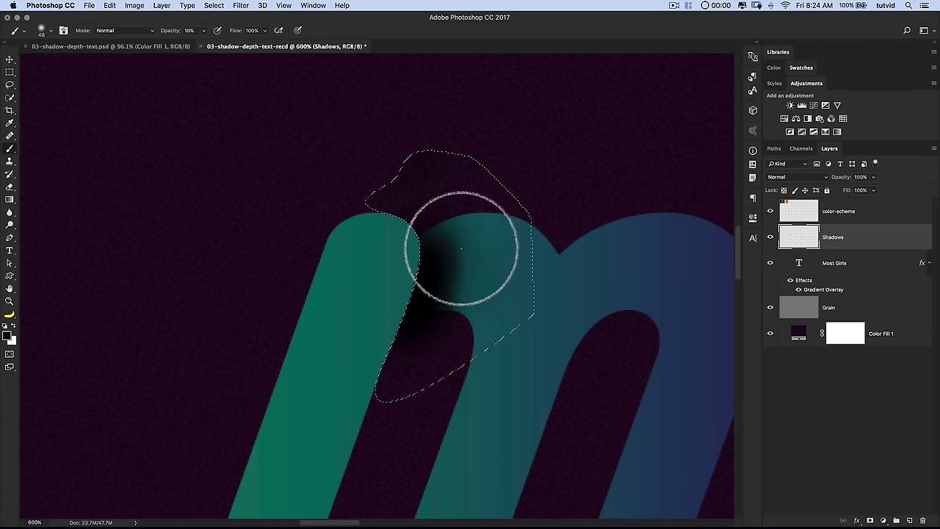
mouse_move(442, 338)
left_mouse_down()
mouse_move(326, 290)
mouse_move(380, 363)
mouse_move(432, 294)
mouse_move(549, 261)
left_mouse_up()
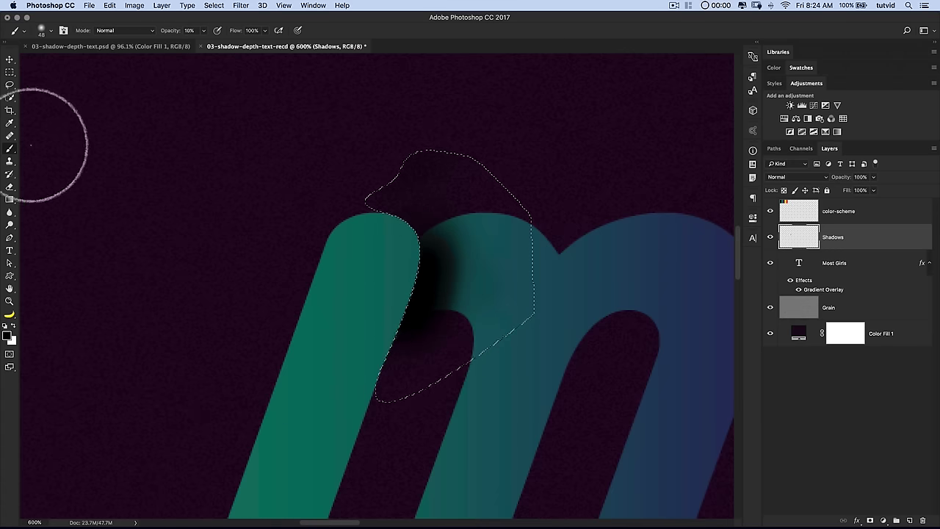
left_click(11, 187)
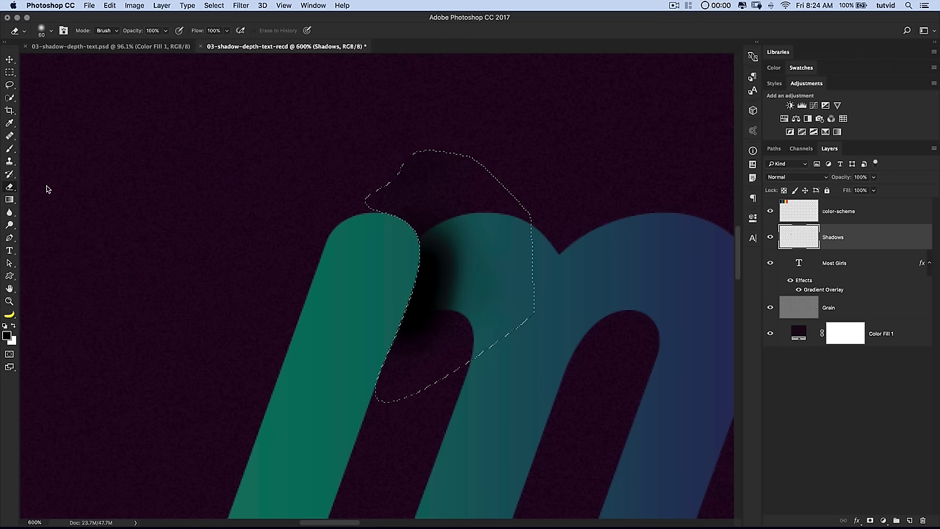
mouse_move(399, 246)
left_mouse_down()
mouse_move(431, 251)
mouse_move(412, 216)
mouse_move(524, 273)
left_mouse_up()
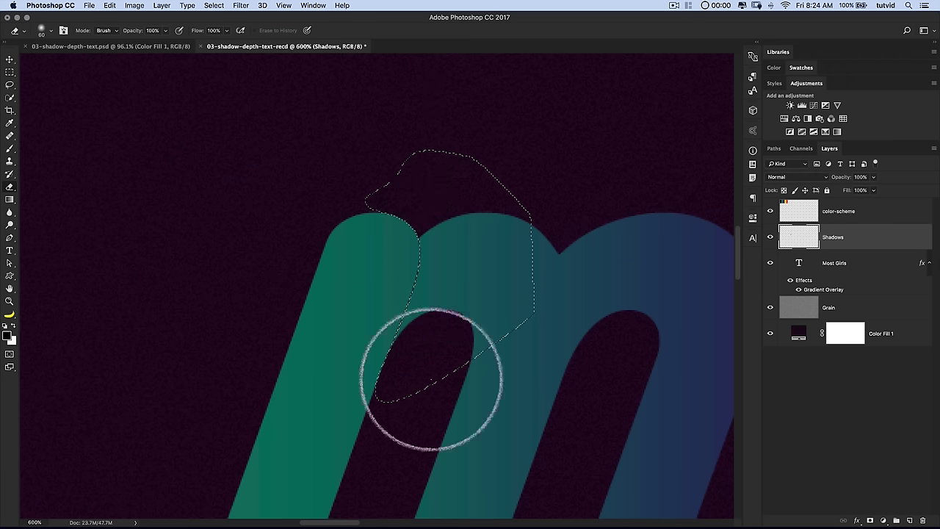
Step: Brush a light black shadow along the right edge of the M's first stroke at 10% opacity, and deselect
left_click(10, 148)
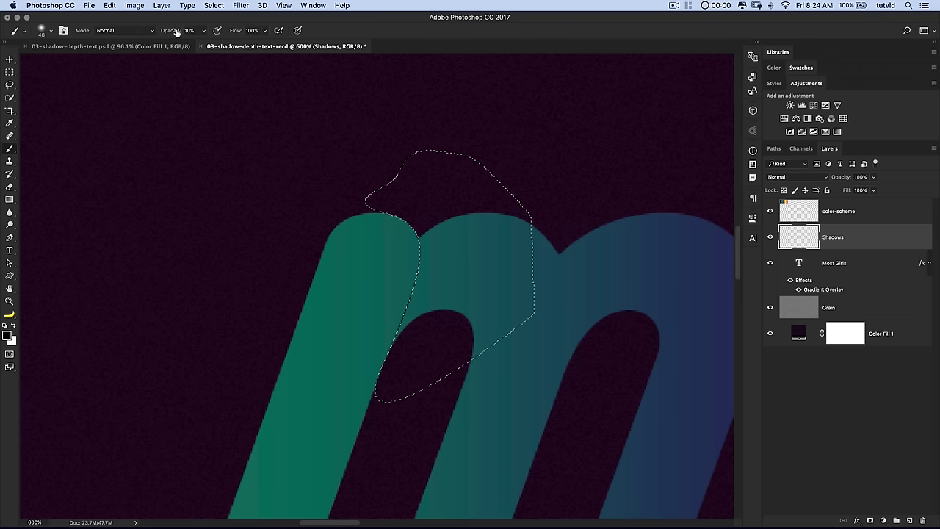
mouse_move(383, 345)
left_mouse_down()
mouse_move(394, 230)
mouse_move(389, 300)
mouse_move(397, 282)
mouse_move(380, 277)
mouse_move(375, 311)
mouse_move(405, 231)
mouse_move(359, 378)
mouse_move(395, 237)
mouse_move(392, 272)
left_mouse_up()
key("super+d")
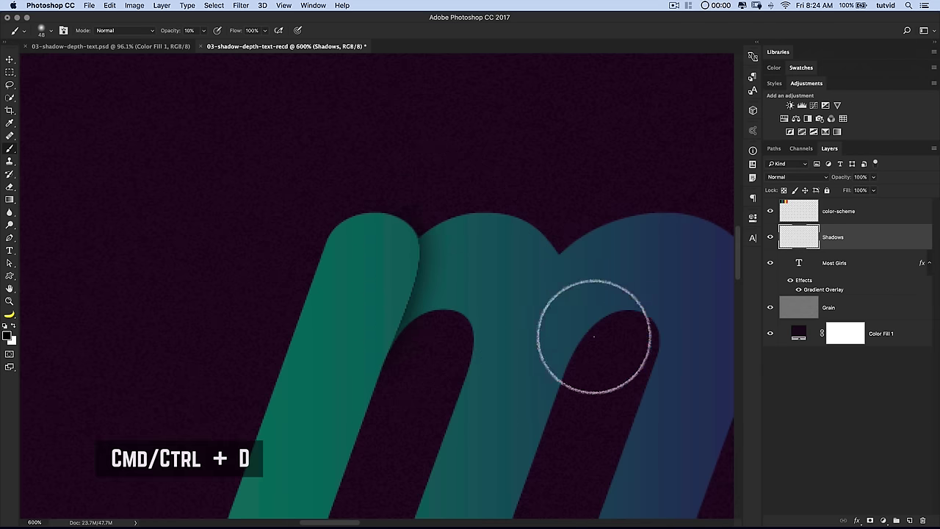
key("super+minus")
key("super+minus")
key("super+minus")
key("super+minus")
key("super+minus")
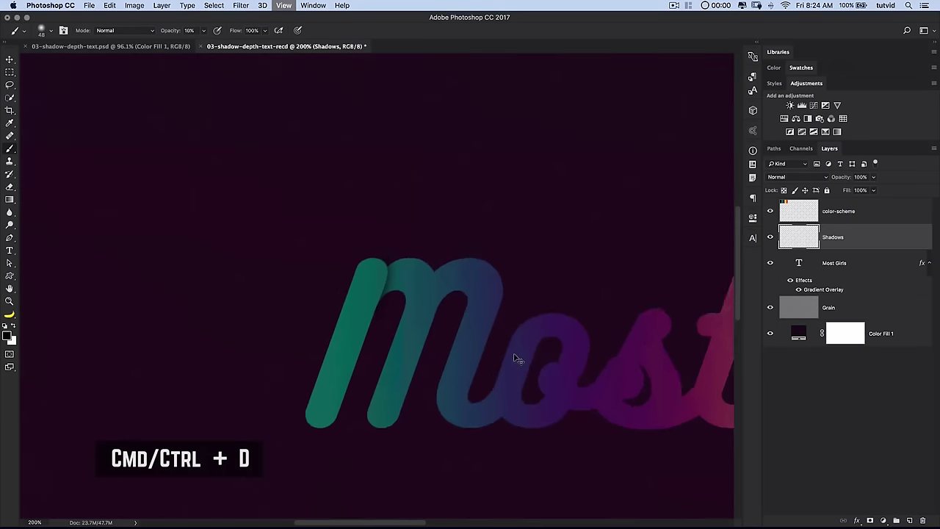
Step: Start a pen path curving from the top of the M's first arch down its second stroke, adjusting the handle to fit the edge
key("z")
left_click_drag(389, 282, 433, 295)
key("p")
key("super+minus")
key("super+minus")
key("super+minus")
key("super+minus")
key("super+minus")
key("super+minus")
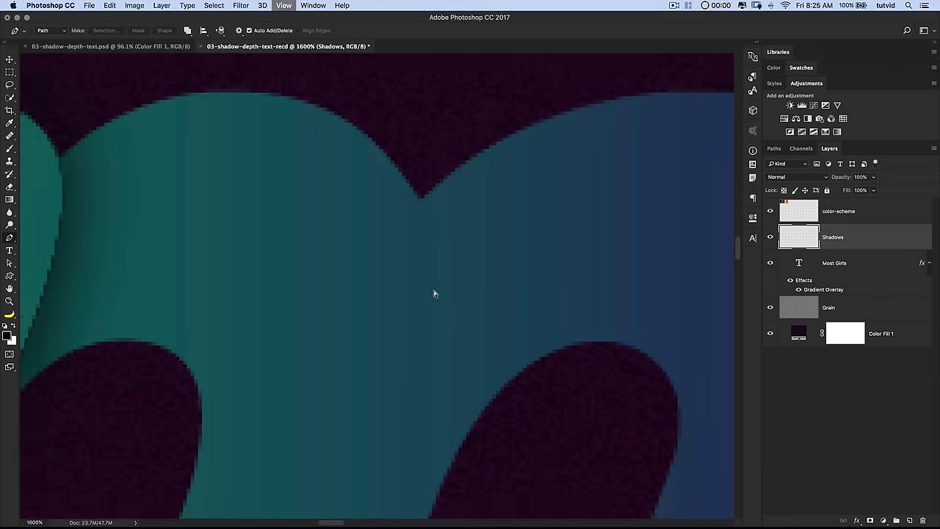
left_click_drag(365, 262, 385, 211)
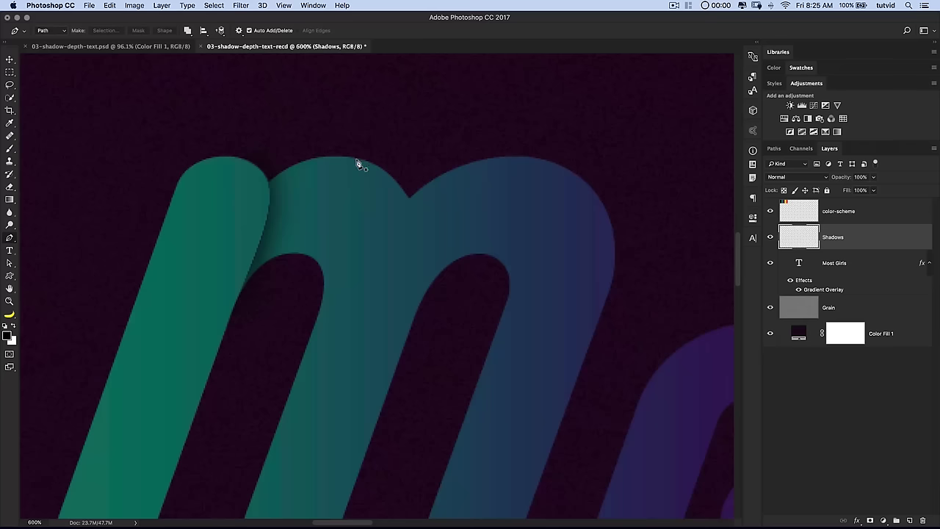
left_click_drag(354, 157, 419, 170)
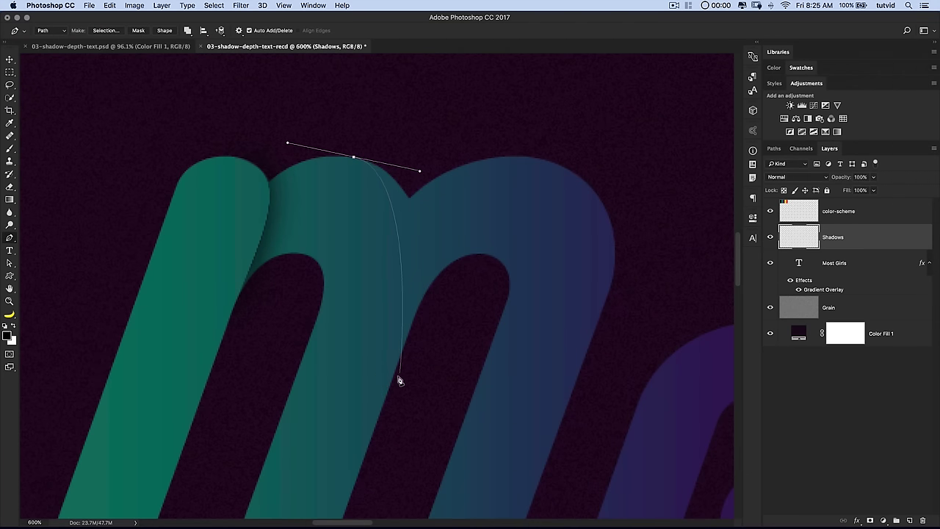
left_click_drag(392, 381, 345, 502)
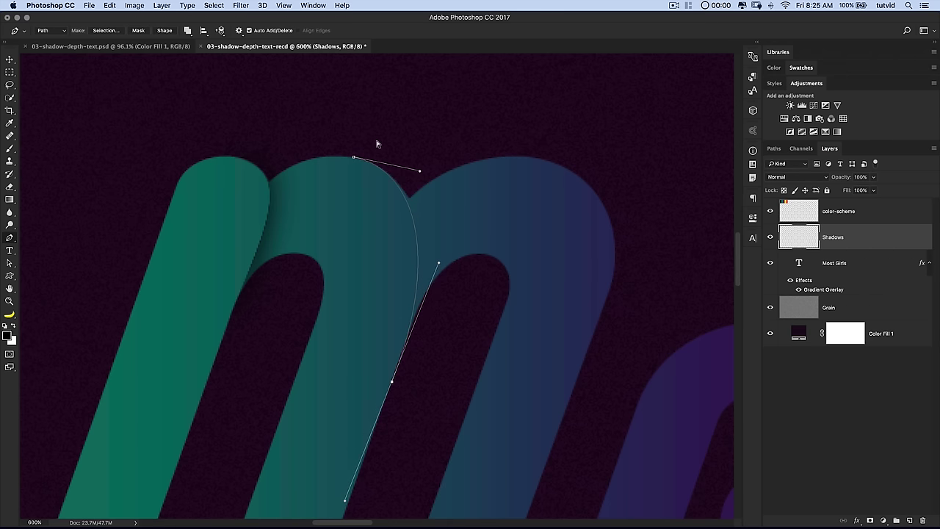
key("alt")
left_click_drag(421, 174, 432, 178)
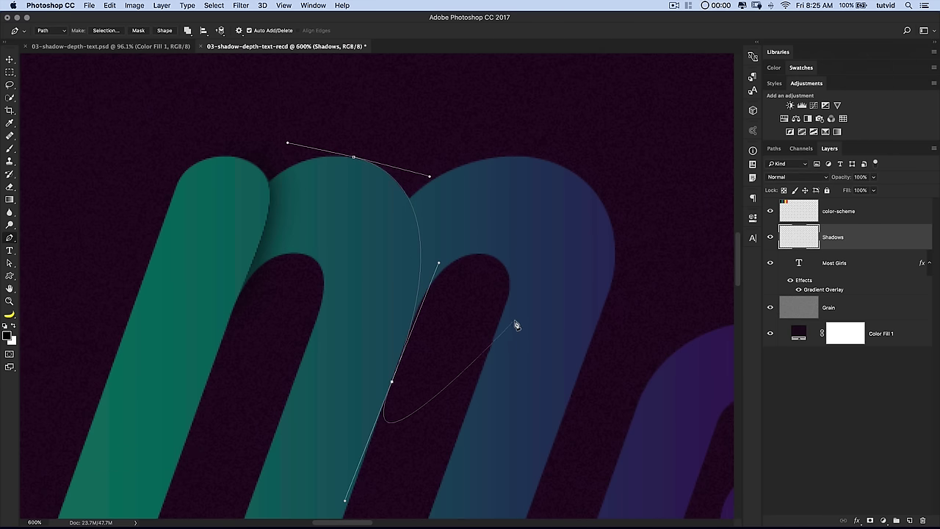
Step: Close the path loosely around the M's second arch and convert it to a selection
left_click(558, 273)
left_click(546, 187)
left_click(503, 121)
left_click(398, 82)
left_click(361, 97)
left_click_drag(353, 157, 390, 168)
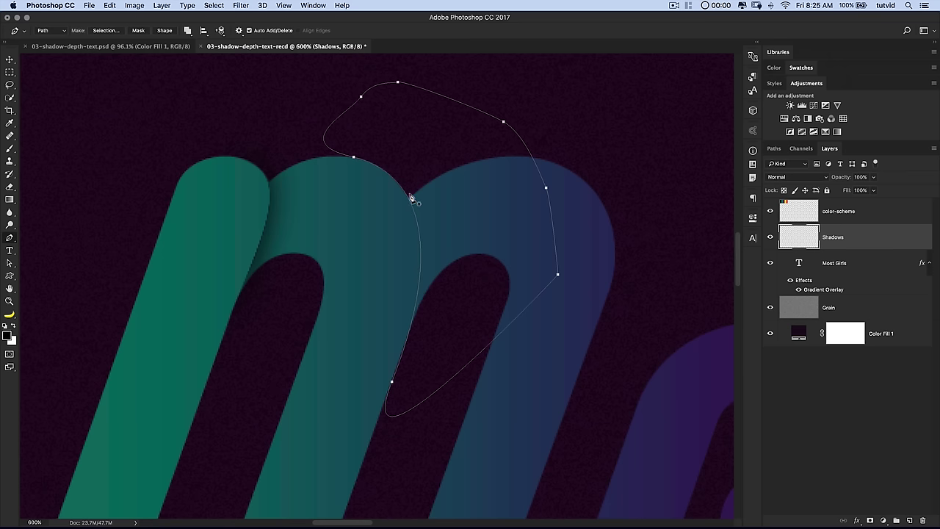
key("super+Return")
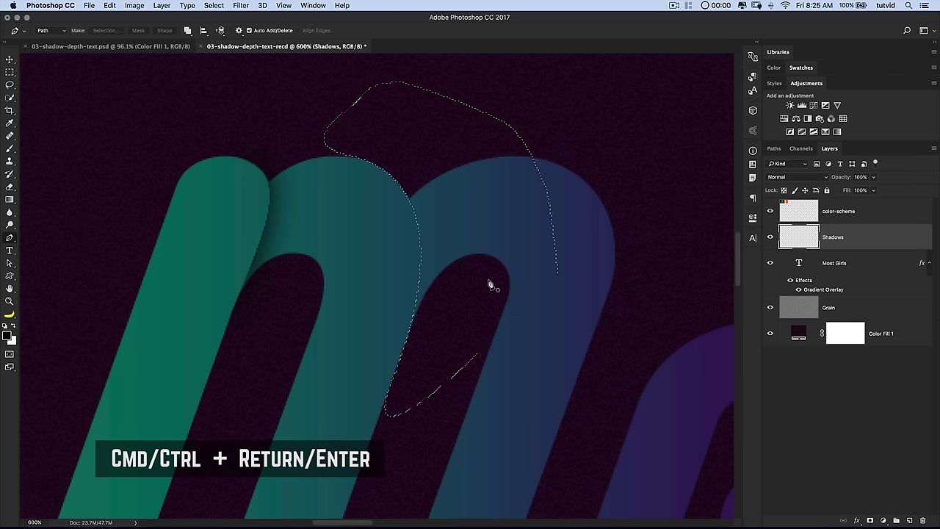
Step: Brush a soft black shadow along the right edge of the M's second stroke onto the second arch, and deselect
key("b")
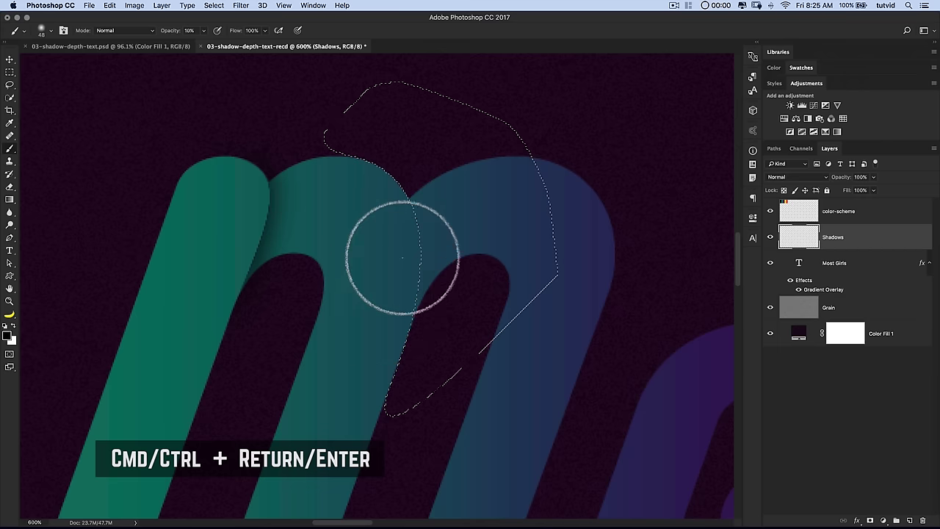
mouse_move(397, 314)
left_mouse_down()
mouse_move(393, 200)
mouse_move(389, 346)
mouse_move(400, 261)
mouse_move(389, 187)
mouse_move(390, 362)
left_mouse_up()
key("super+d")
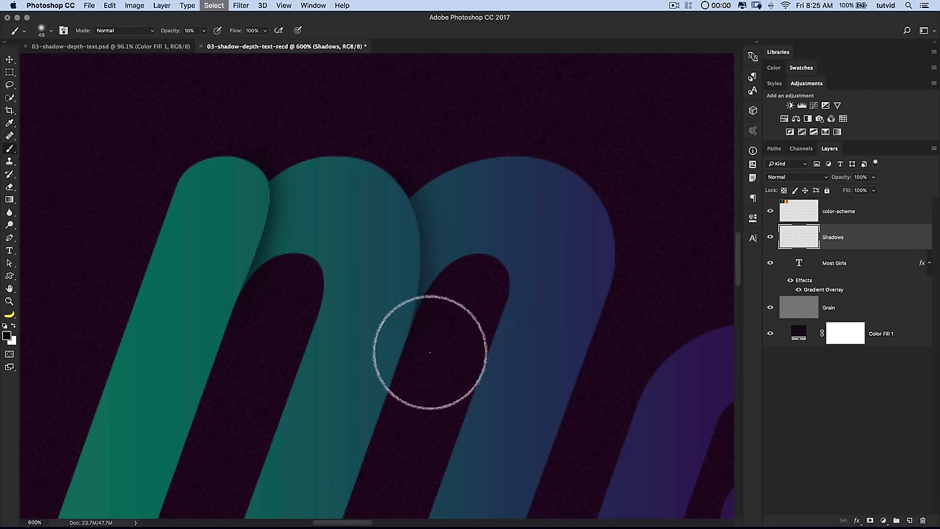
key("super+1")
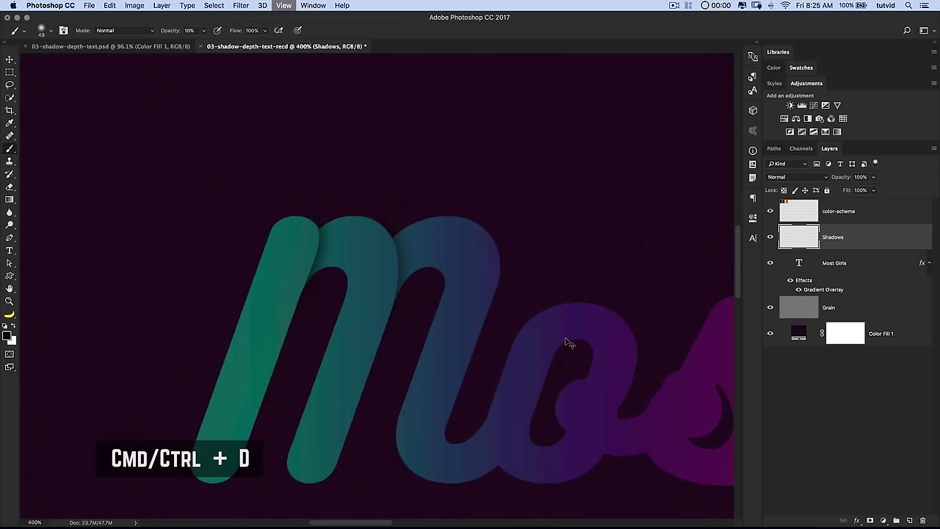
Step: Start a pen path along the underside of the M's exit curve up to the o's inner edge, refining its first handle
key("z")
mouse_move(421, 336)
left_mouse_down()
mouse_move(418, 286)
mouse_move(435, 323)
left_mouse_up()
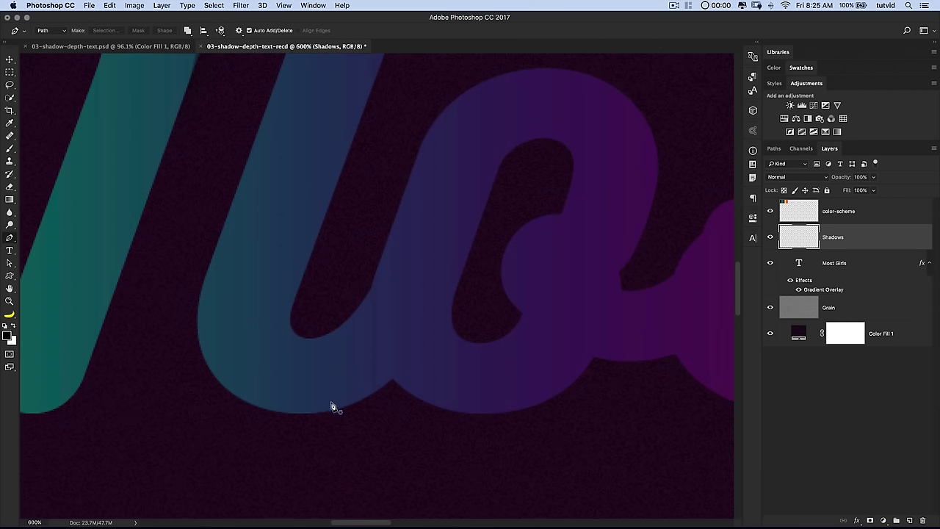
left_click_drag(269, 409, 374, 430)
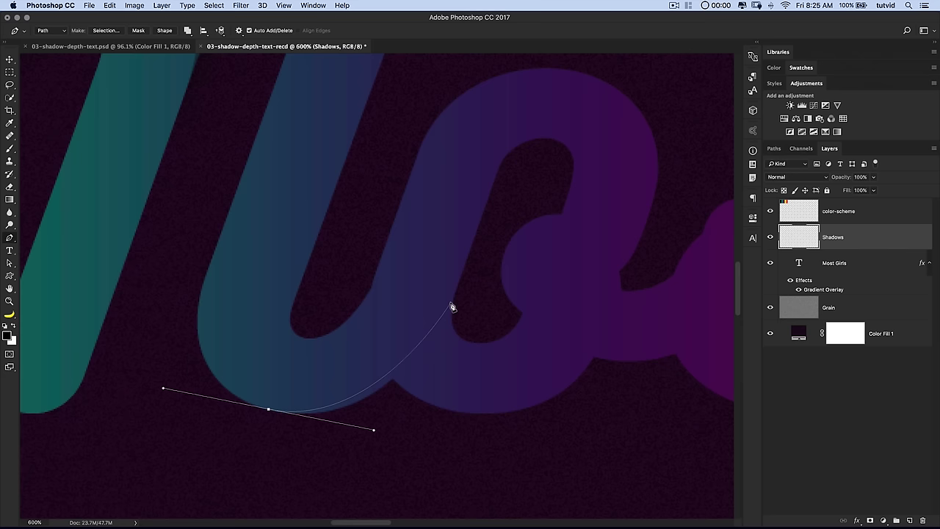
left_click_drag(475, 237, 520, 106)
key("alt")
left_click_drag(374, 432, 362, 431)
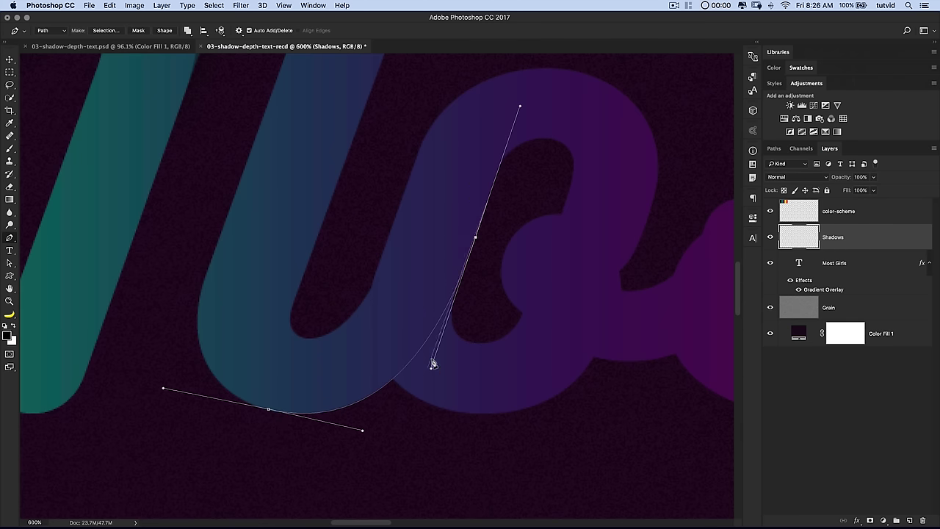
Step: Close the path around the lower part of the o and below the M's exit curve, and convert it to a selection
left_click(579, 390)
left_click(488, 482)
left_click(310, 480)
left_click(262, 465)
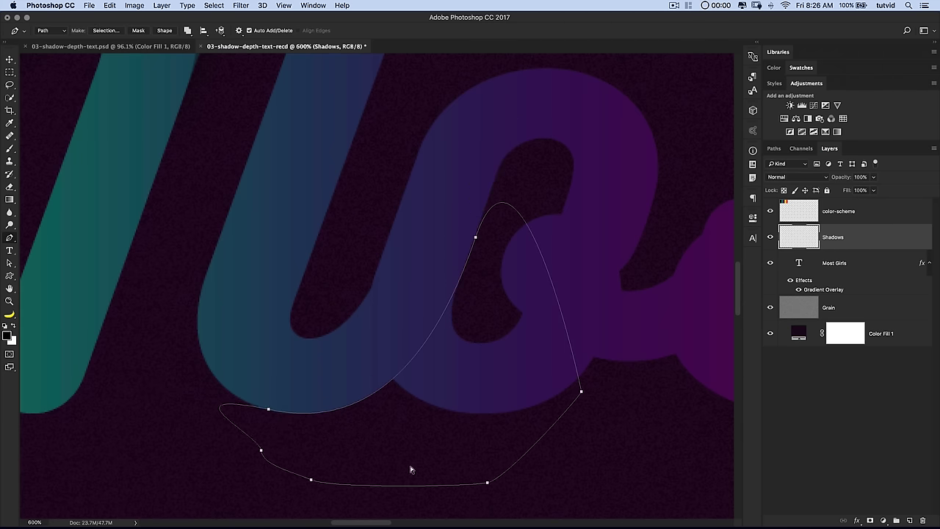
key("super+Return")
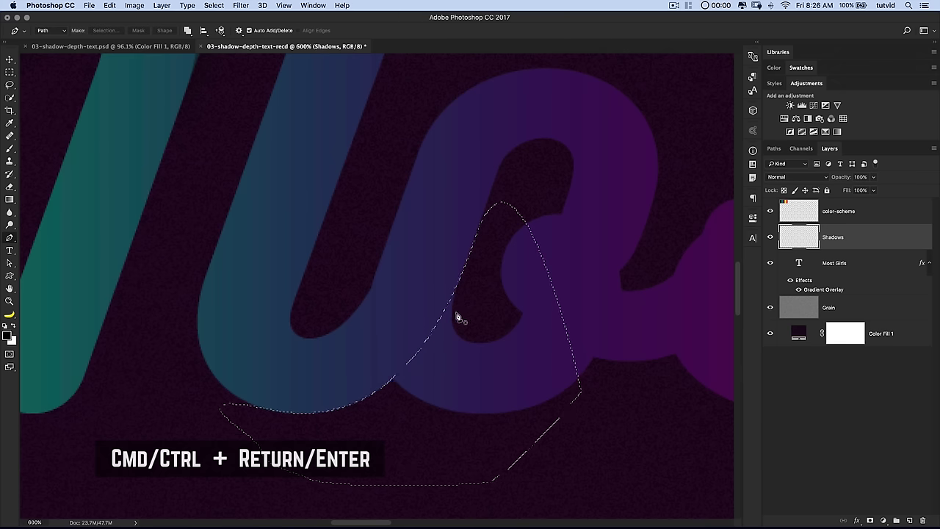
Step: Brush a soft black shadow onto the o's lower curve along the M's exit stroke, and deselect
key("b")
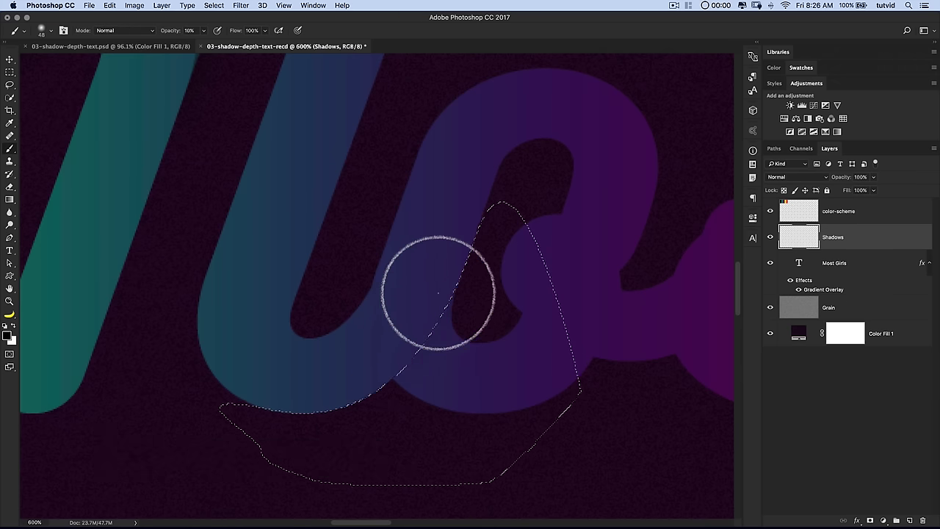
mouse_move(438, 293)
left_mouse_down()
mouse_move(426, 325)
mouse_move(369, 360)
mouse_move(443, 294)
mouse_move(419, 308)
mouse_move(363, 393)
left_mouse_up()
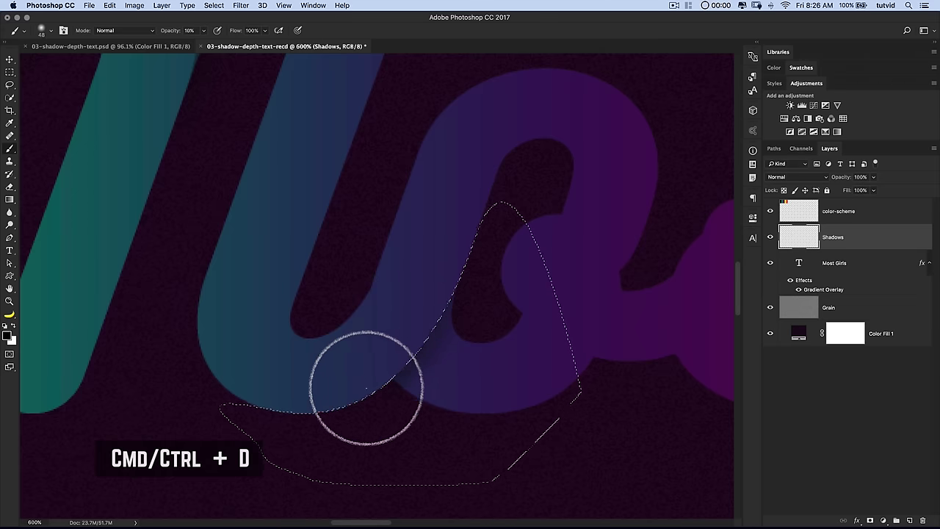
key("super+d")
key("super+minus")
key("super+minus")
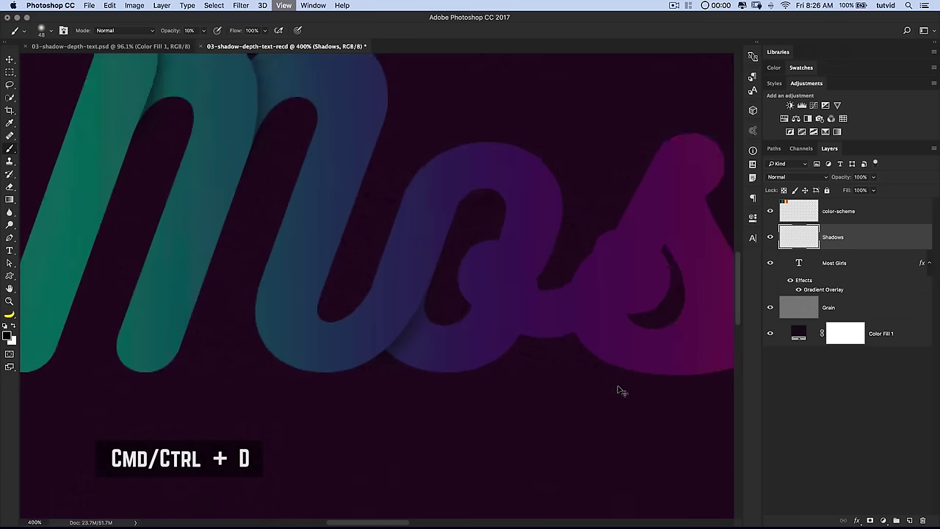
key("super+minus")
key("super+minus")
key("super+minus")
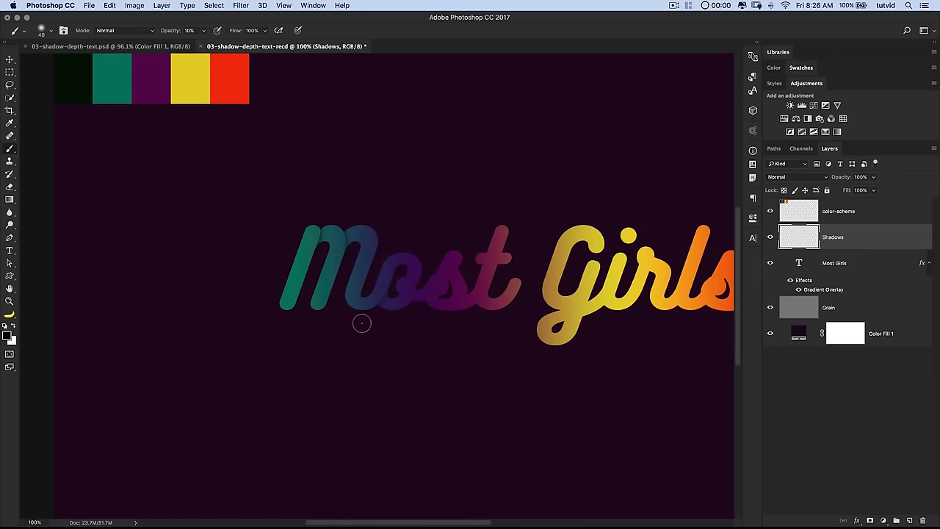
Step: Examine the shadow placement around the o and s in 03-shadow-depth-text.psd, and return to the same letters in 03-shadow-depth-text-recd
key("z")
mouse_move(413, 310)
left_mouse_down()
mouse_move(407, 297)
mouse_move(419, 273)
mouse_move(424, 306)
left_mouse_up()
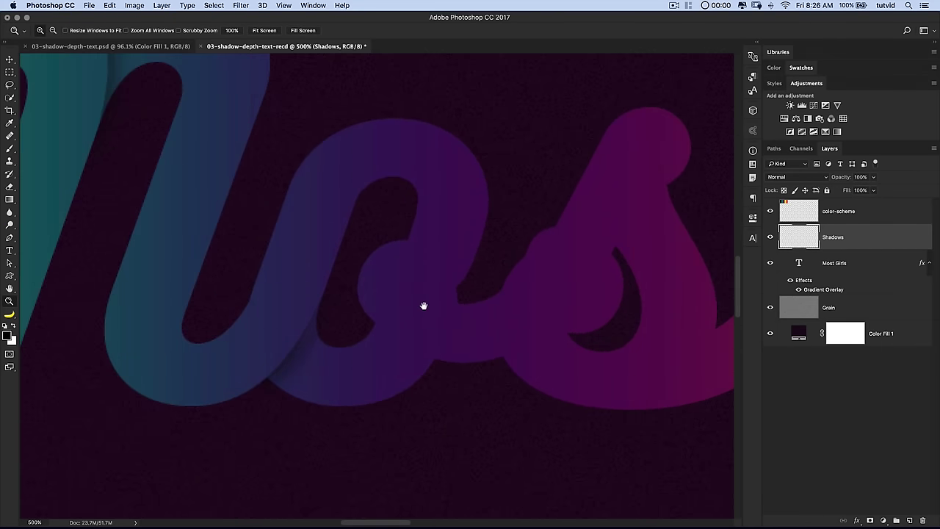
left_click(173, 49)
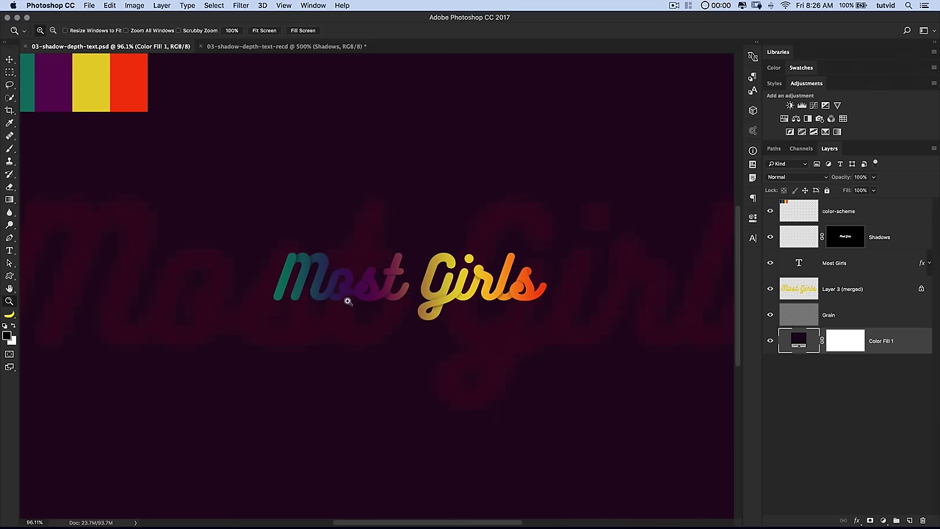
left_click_drag(346, 290, 357, 267)
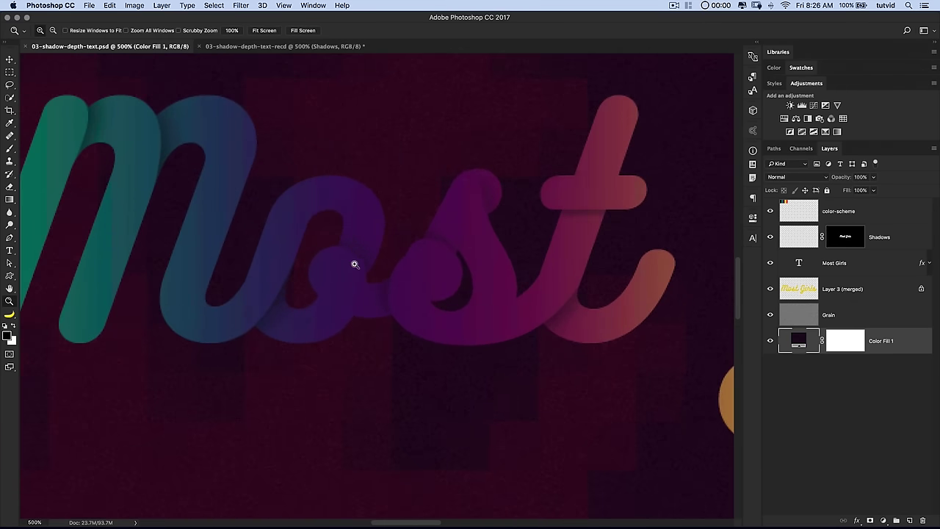
left_click(237, 49)
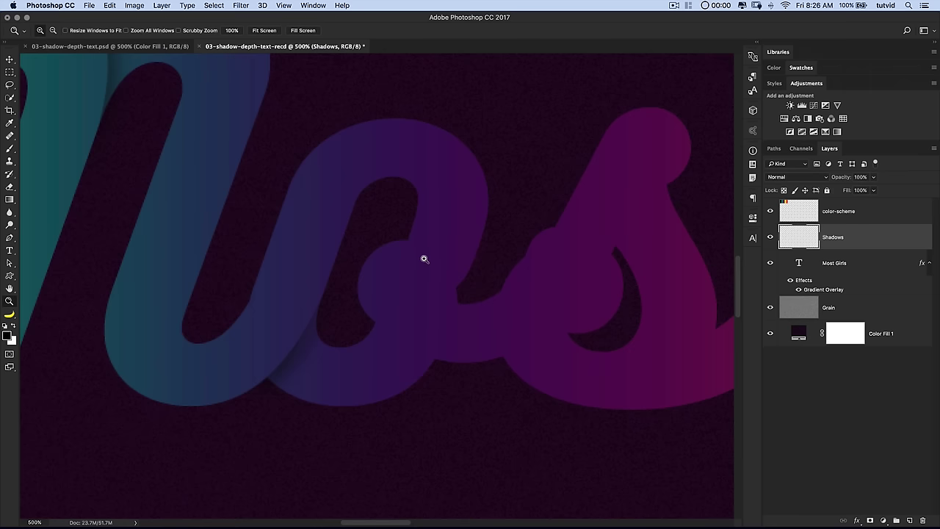
Step: Start a pen path over the top of the o's inner curl to the notch beside its exit stroke, refining both handles
key("p")
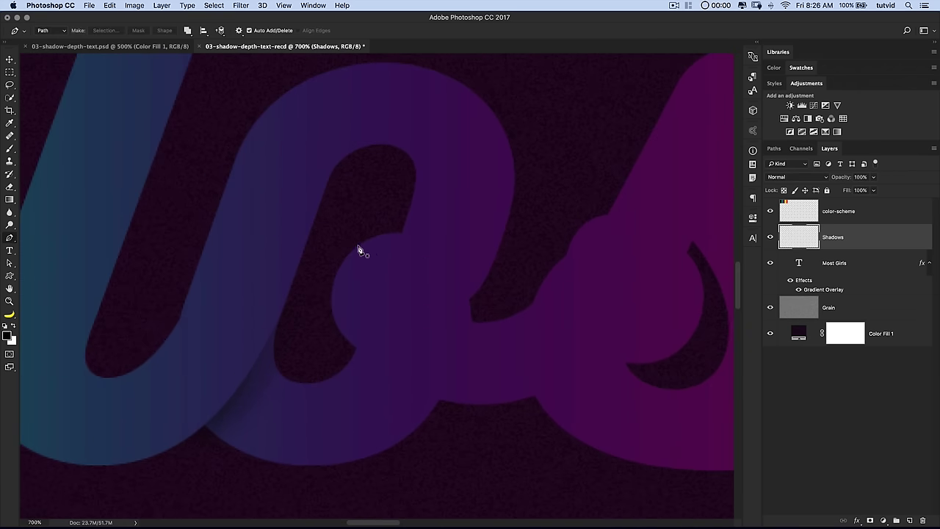
left_click_drag(398, 225, 403, 218)
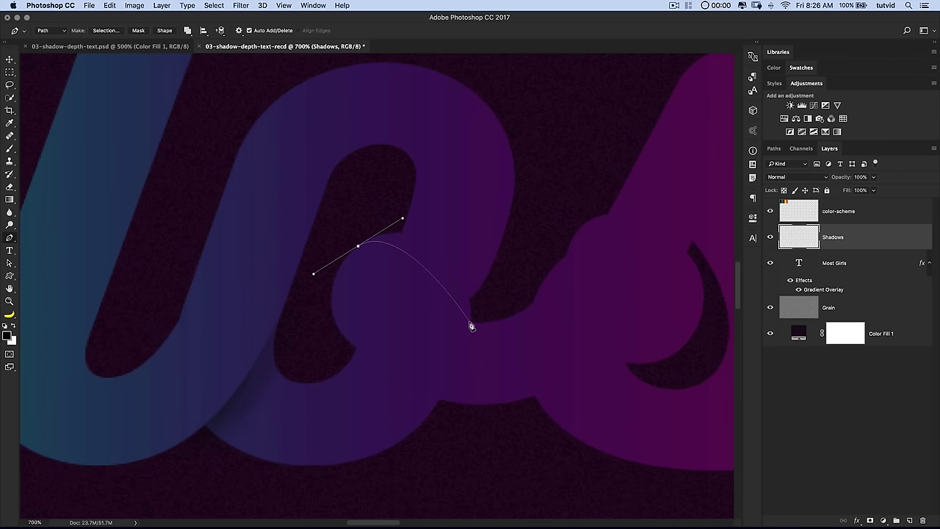
left_click_drag(472, 322, 503, 418)
key("alt")
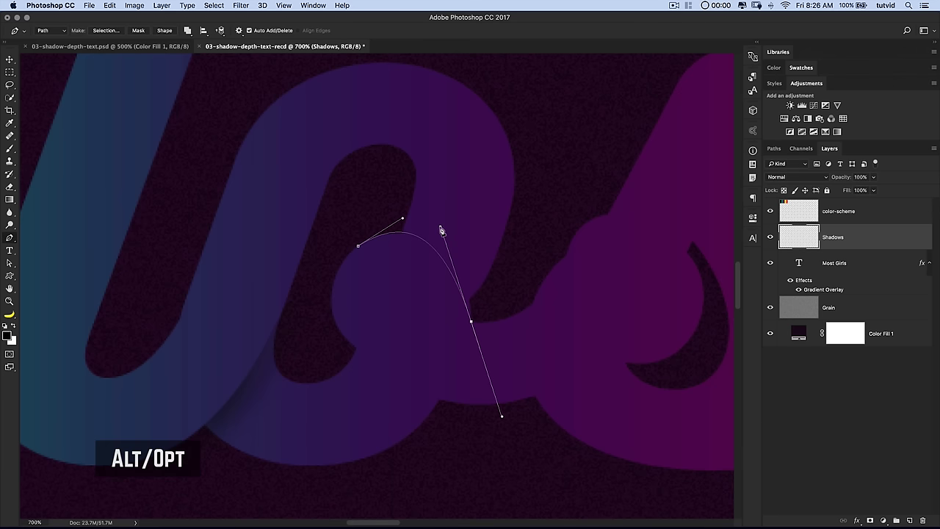
left_click_drag(440, 226, 474, 239)
left_click_drag(401, 218, 391, 216)
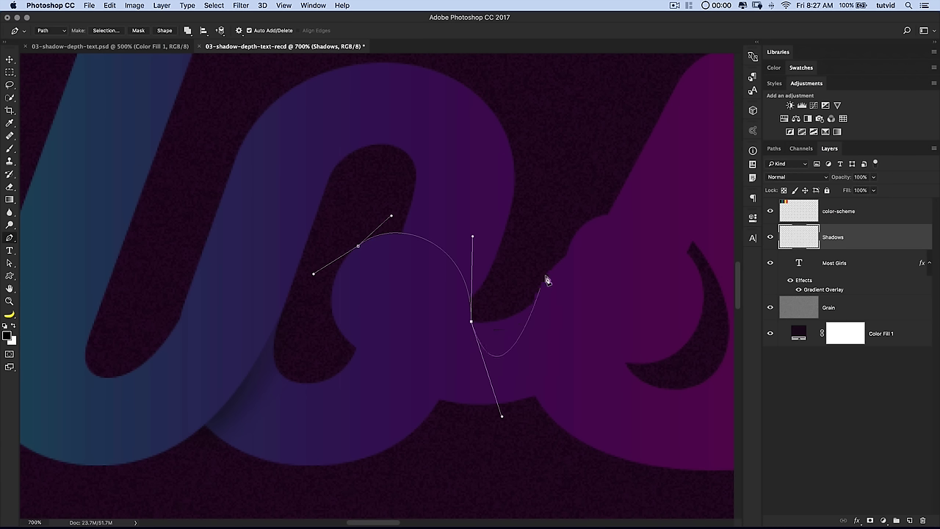
Step: Close the path around the upper part of the o above the curl, and convert it to a selection
left_click(573, 193)
left_click_drag(476, 105, 452, 103)
left_click(361, 101)
left_click_drag(319, 133, 305, 171)
left_click_drag(305, 194, 315, 230)
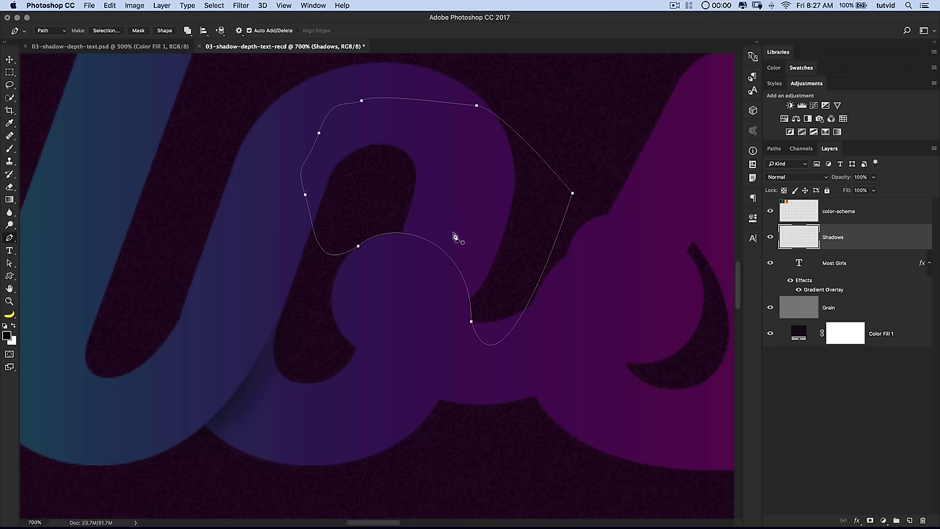
key("super+Return")
Step: Brush a soft black shadow onto the o's loop where it meets the inner curl, and deselect
key("b")
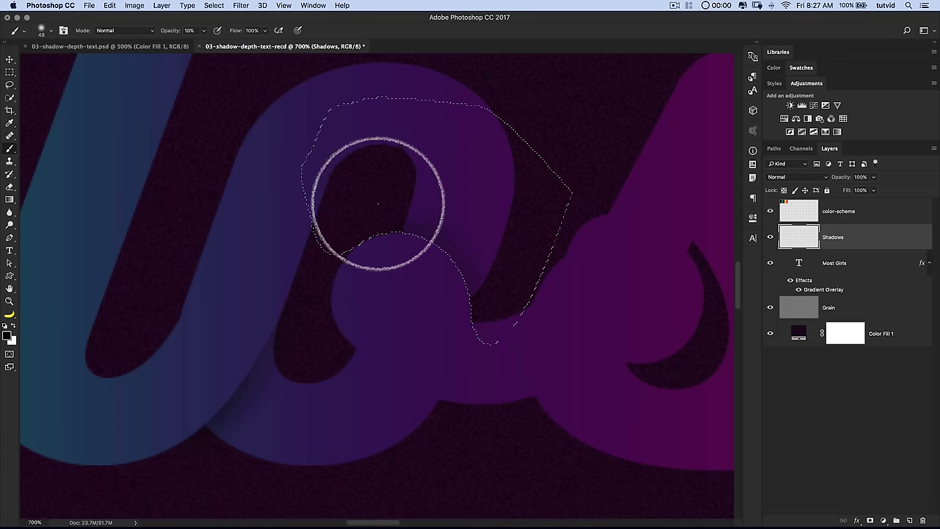
key("super+d")
key("super+minus")
key("super+minus")
key("super+minus")
key("super+minus")
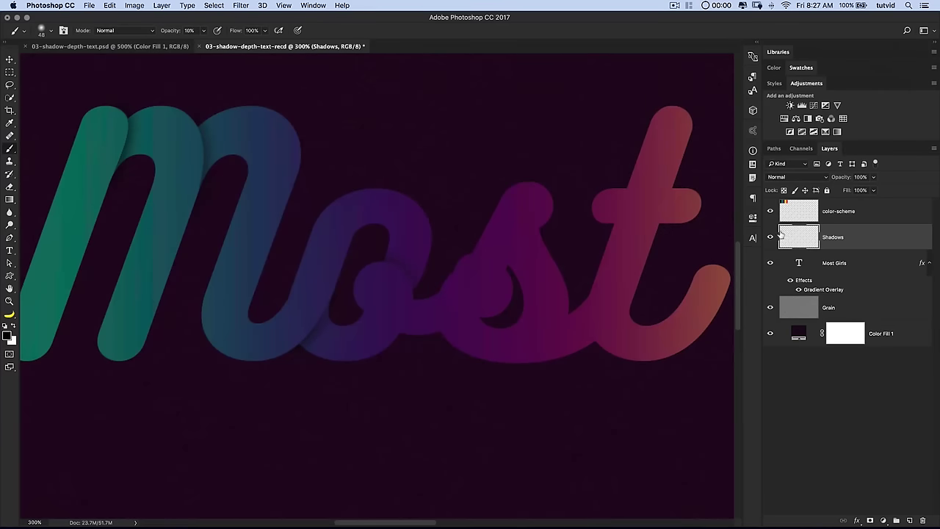
Step: Examine the shadows where the o joins the s in 03-shadow-depth-text.psd, and return to the same spot in 03-shadow-depth-text-recd
key("z")
left_click(444, 310)
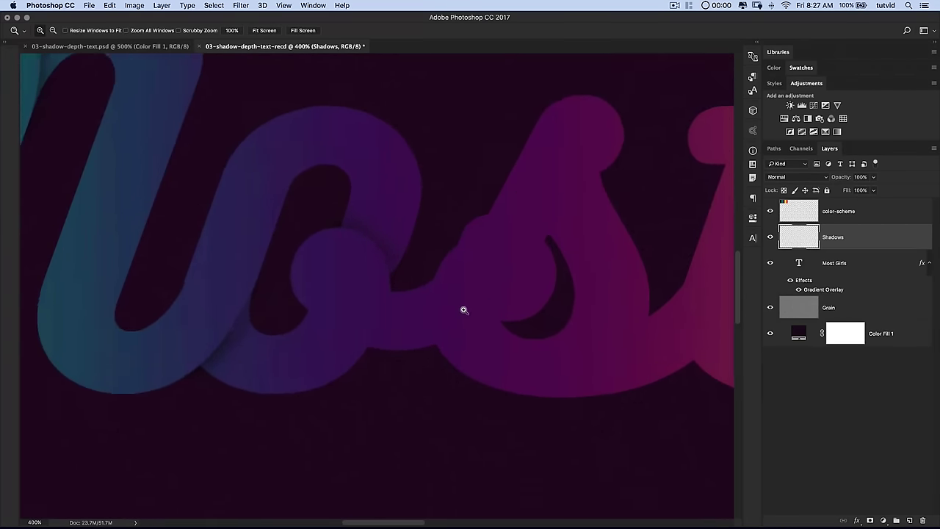
left_click(464, 311)
left_click(499, 321)
left_click(157, 46)
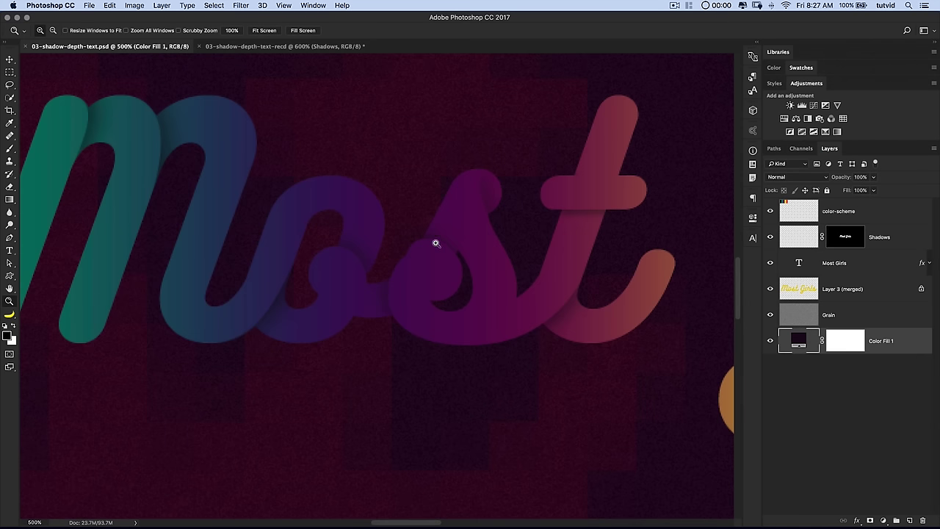
left_click(222, 49)
left_click(350, 308)
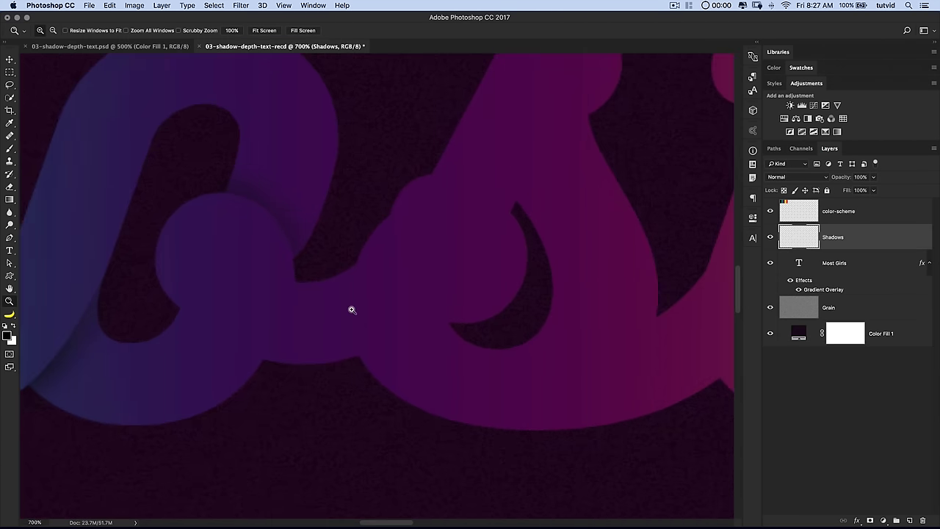
left_click(353, 307)
Step: Start a pen path along the rounded outer edge of the s facing the o, refining the handles to fit the curve
key("p")
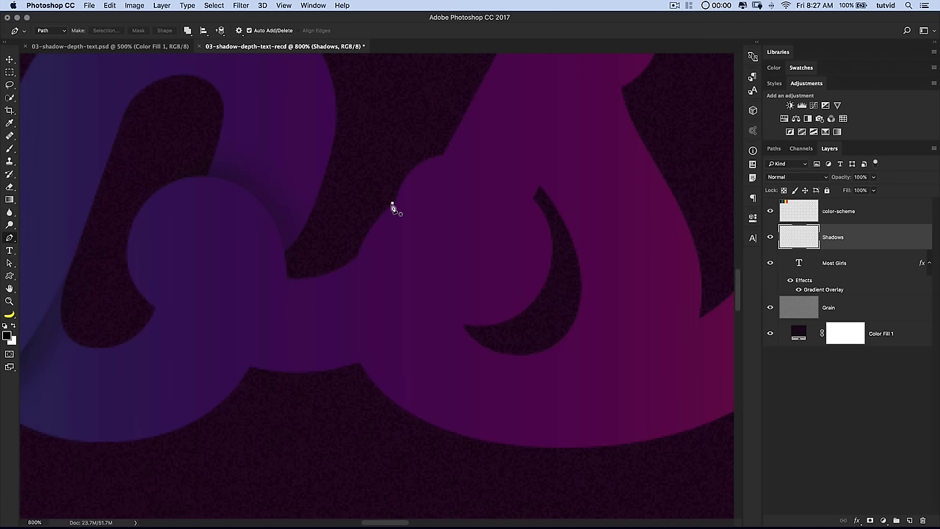
left_click_drag(357, 244, 345, 258)
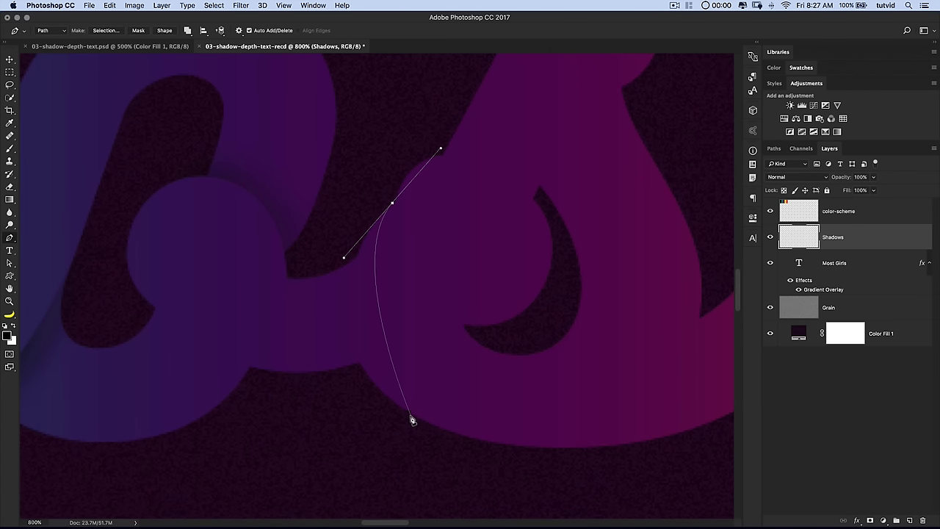
left_click_drag(413, 416, 499, 461)
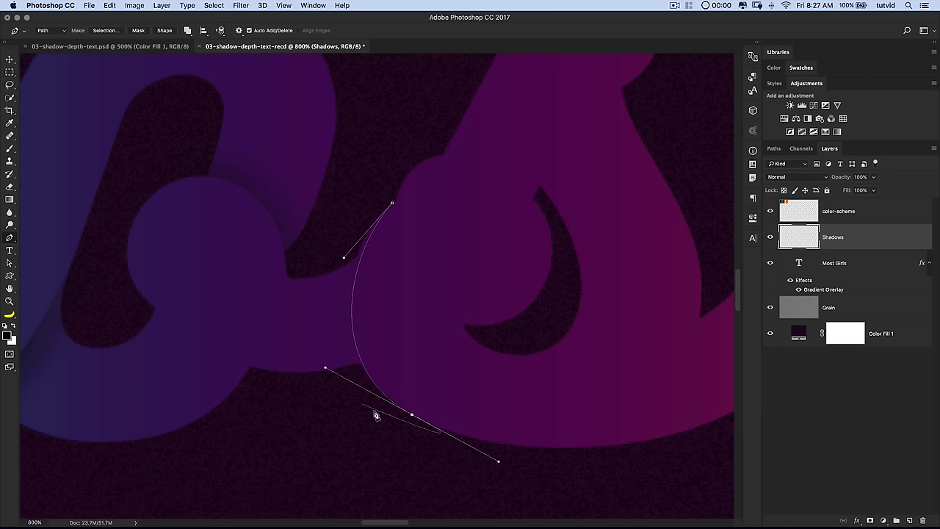
left_click_drag(326, 367, 316, 361)
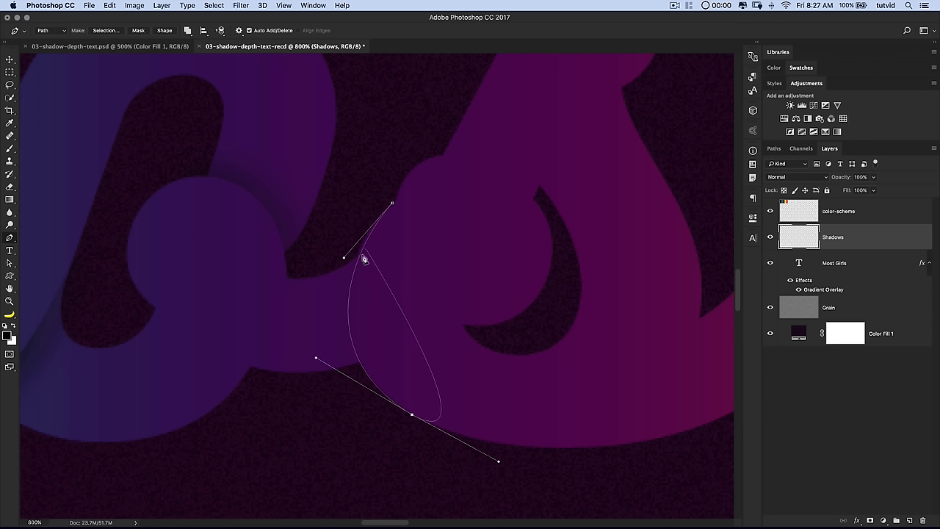
key("alt")
left_click_drag(344, 263, 339, 247)
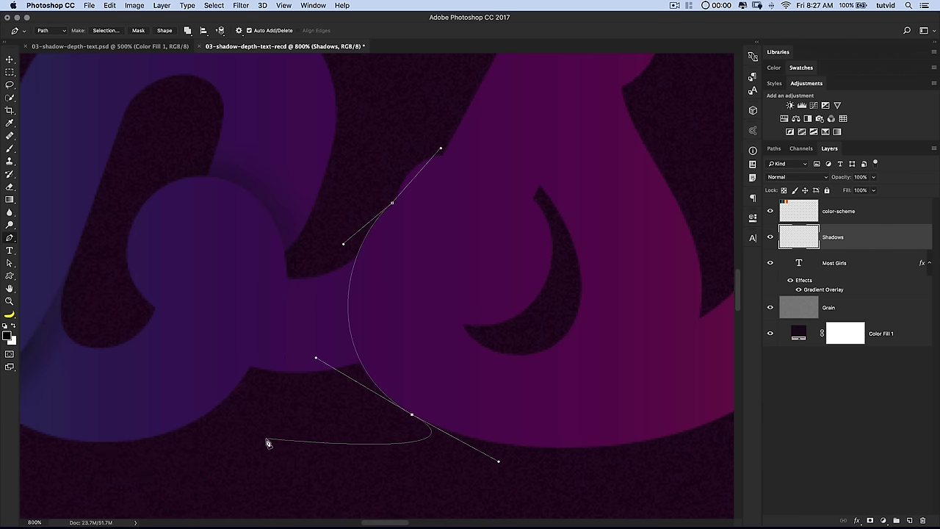
Step: Close the path around the stroke joining the o and the s, and convert it to a selection
left_click(237, 429)
left_click_drag(163, 234, 166, 225)
left_click_drag(353, 155, 365, 167)
key("super+Return")
Step: Brush a soft black shadow onto the o's exit stroke along the edge of the s, and deselect
key("b")
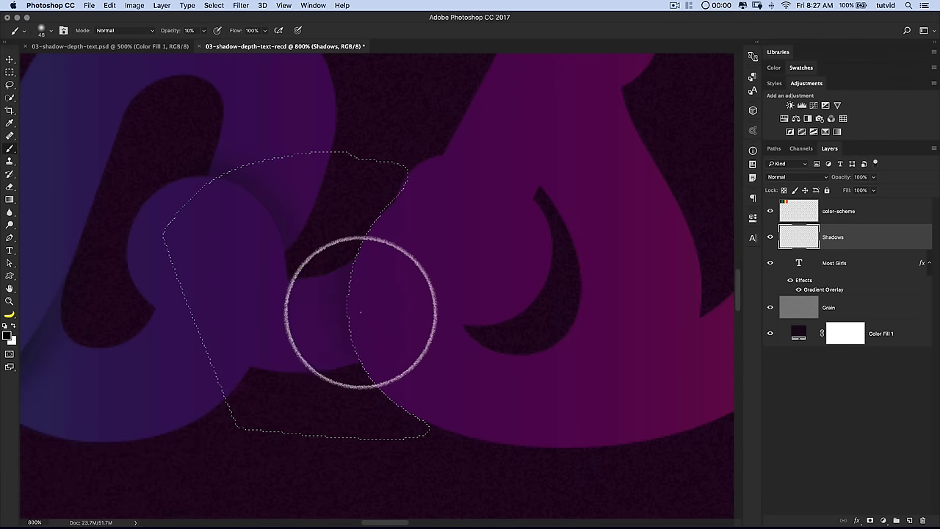
key("super+d")
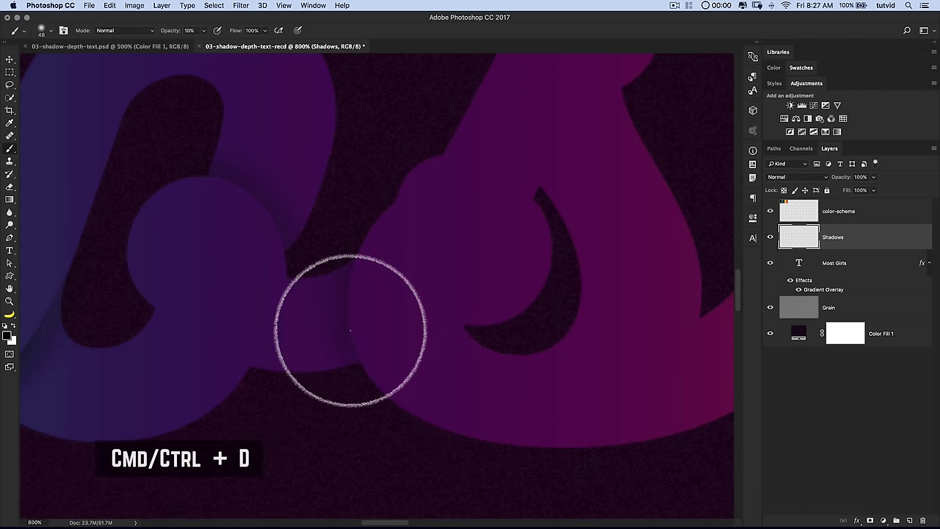
Step: Start a pen path over the top of the s's inner curl to its inner opening, refining the first handle
left_click_drag(492, 256, 451, 318)
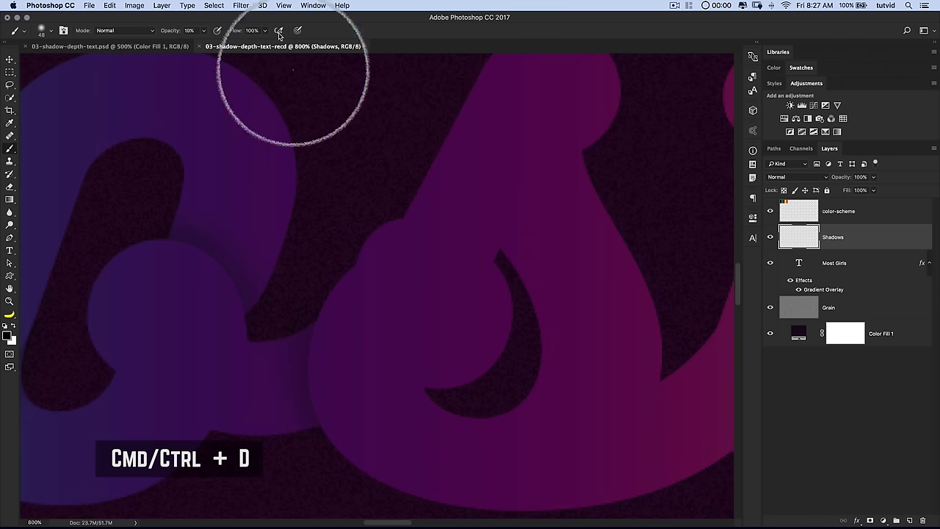
key("p")
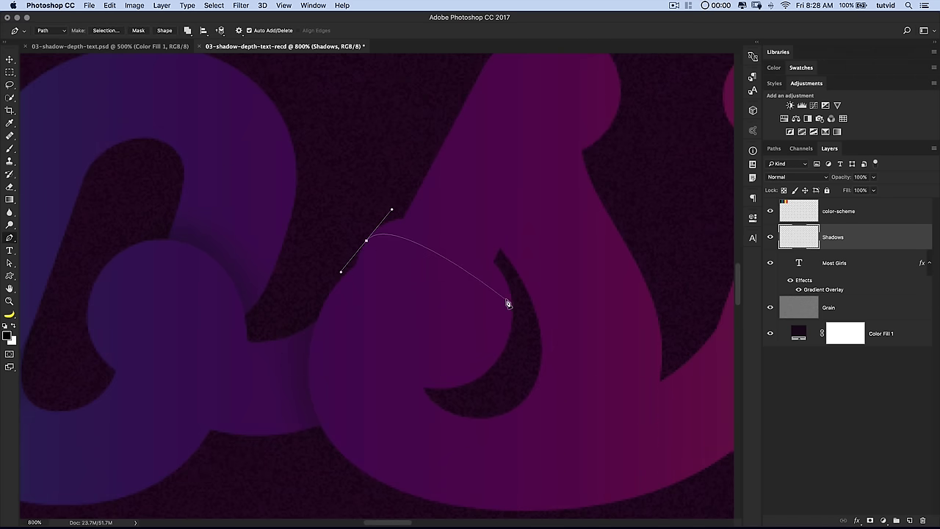
left_click_drag(511, 299, 518, 372)
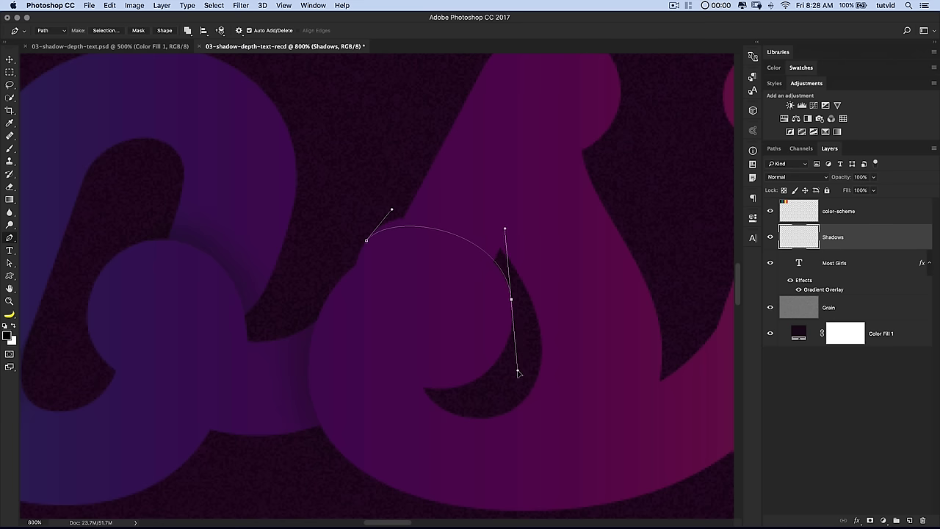
left_click_drag(387, 217, 393, 192)
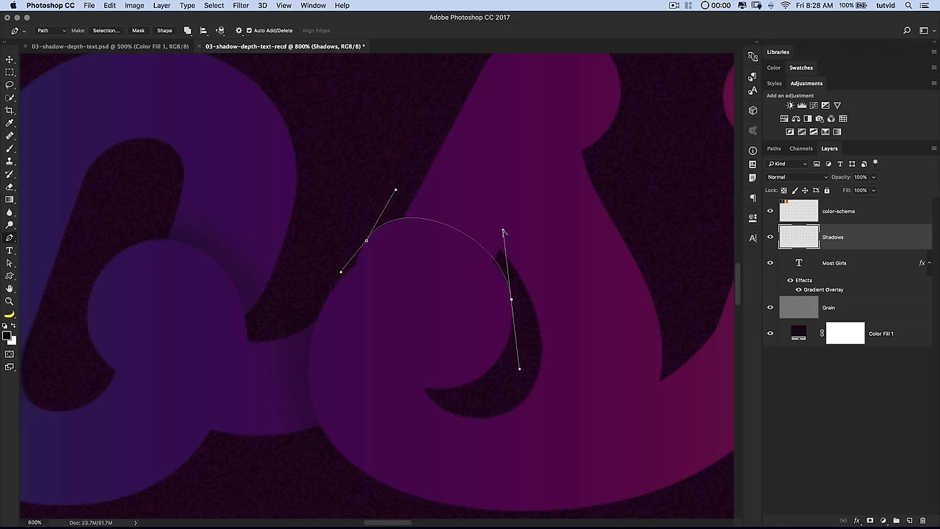
Step: Close the path around the upper part of the s above the curl, and convert it to a selection
left_click(685, 226)
left_click(608, 140)
left_click(501, 77)
left_click(401, 84)
left_click_drag(360, 120, 349, 164)
left_click_drag(343, 212, 345, 227)
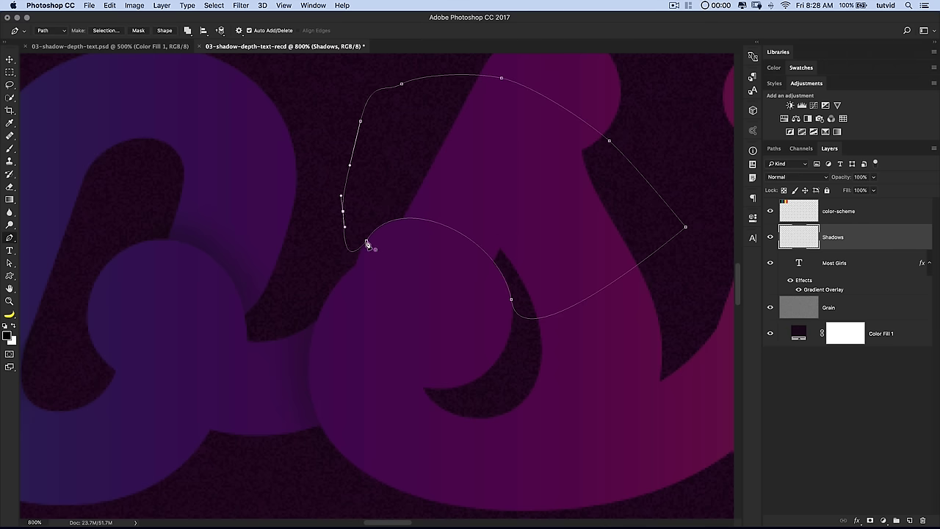
key("super+Return")
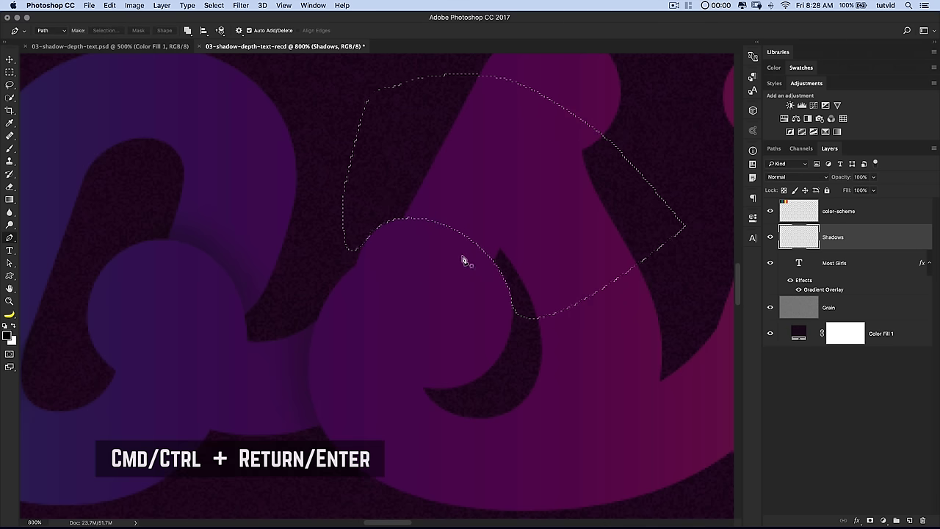
Step: Brush a soft black shadow onto the s's stem along the top of its curl, and deselect
key("b")
mouse_move(455, 231)
left_mouse_down()
mouse_move(477, 264)
mouse_move(436, 231)
mouse_move(392, 218)
mouse_move(440, 277)
left_mouse_up()
key("super+d")
key("super+z")
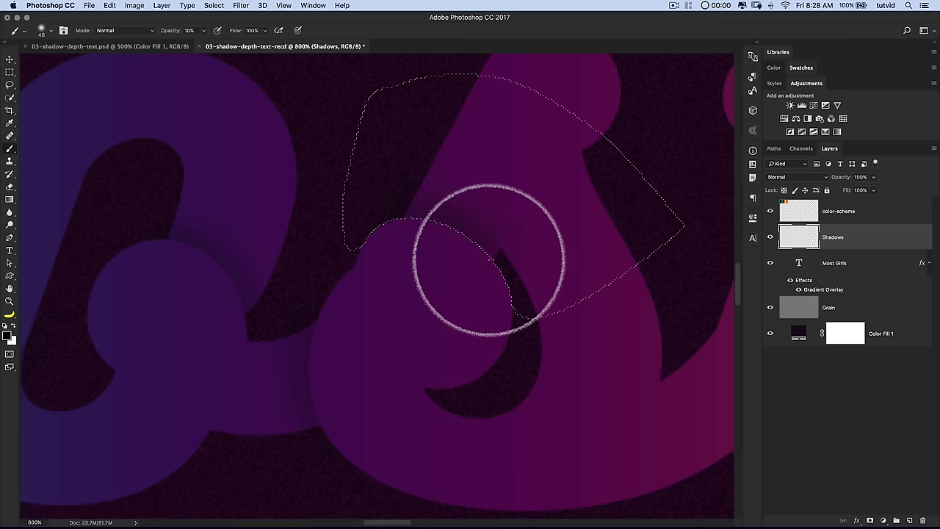
key("super+d")
key("super+minus")
key("super+minus")
key("super+minus")
key("super+minus")
key("super+minus")
key("super+minus")
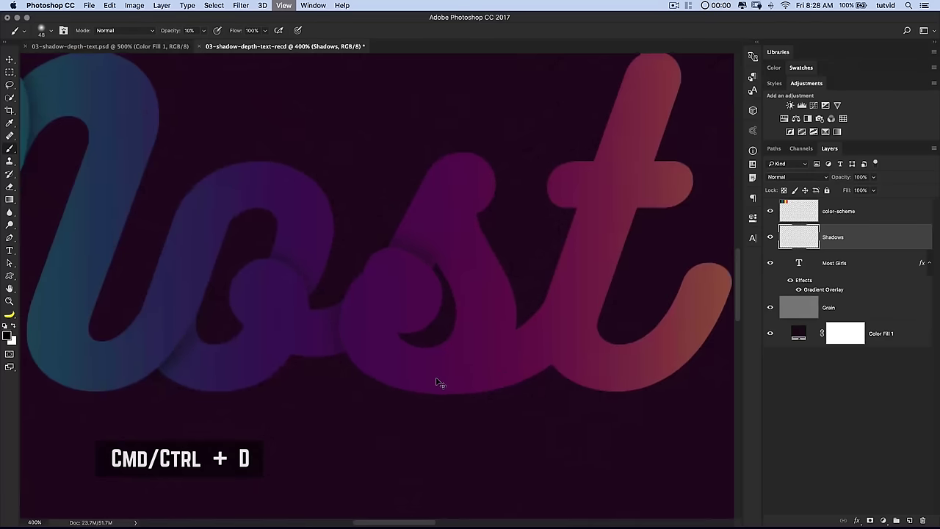
key("super+minus")
Step: Start a pen path from the underside of the s's exit stroke up to the inner edge of the t's stem
key("z")
left_click(422, 300)
left_click(422, 301)
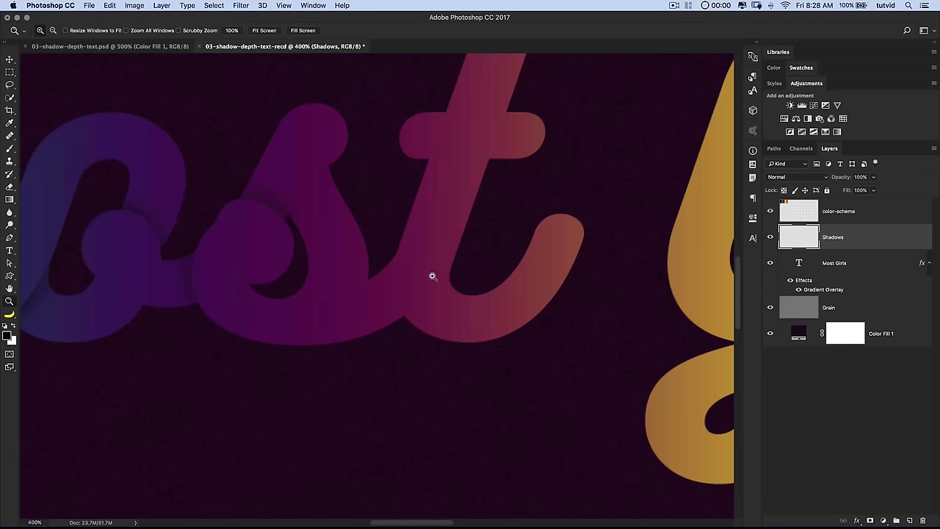
left_click(433, 276)
key("p")
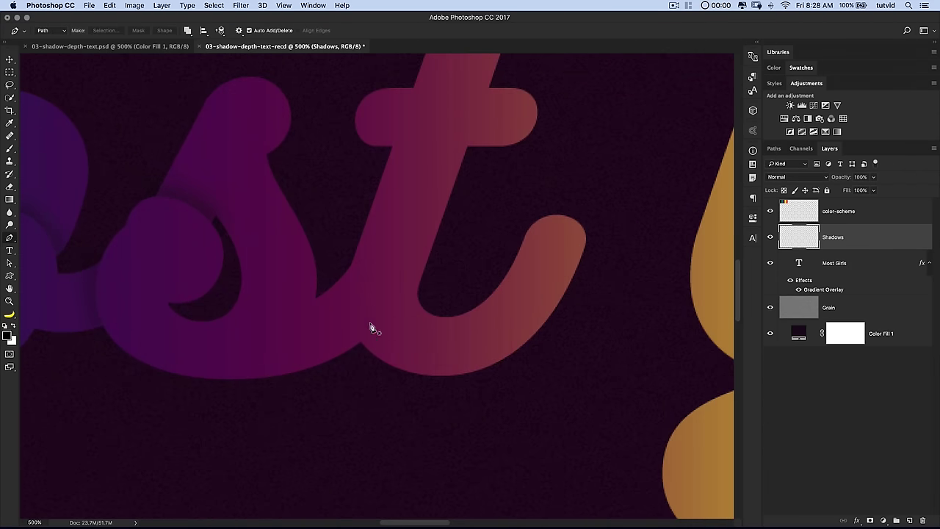
left_click(228, 387)
left_click(299, 371)
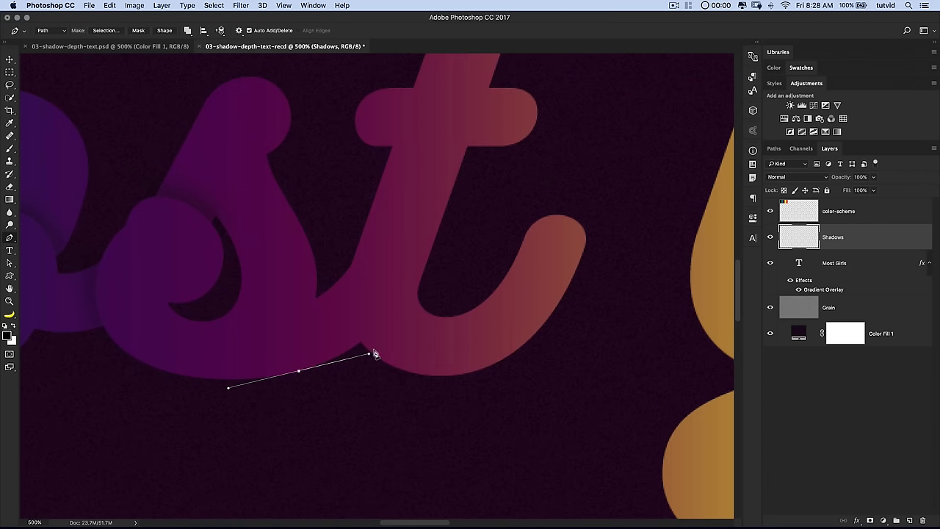
left_click_drag(447, 207, 493, 69)
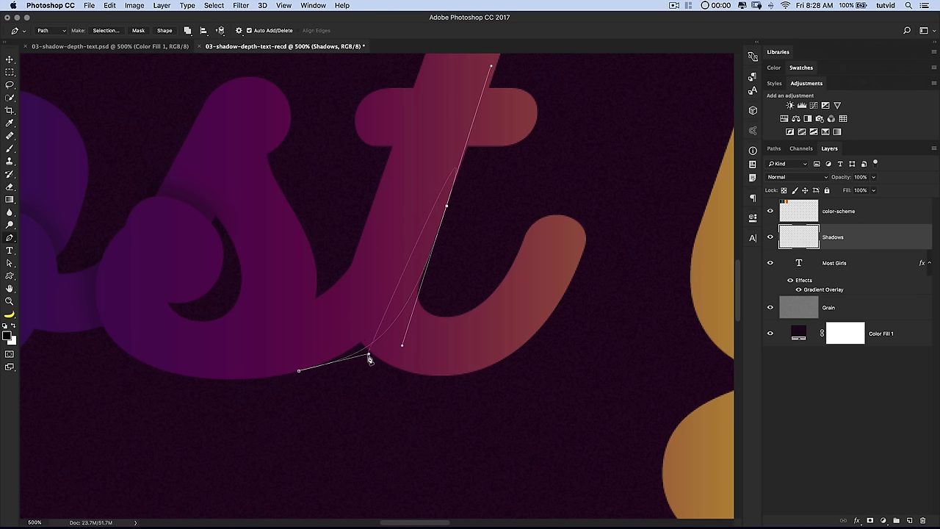
Step: Refine the path's handles and move its starting anchor back along the underside of the s to fit the exit stroke
left_click_drag(371, 365, 358, 353)
left_click(402, 346, "ctrl")
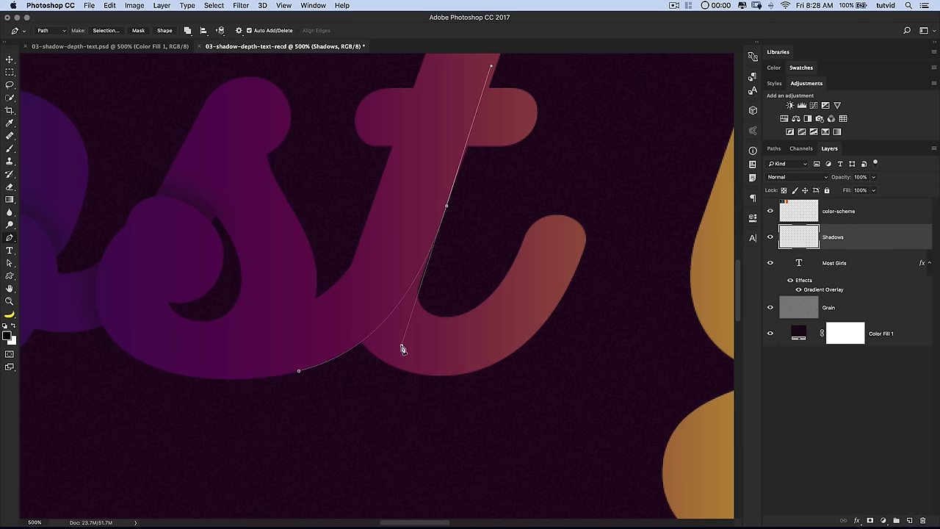
left_click_drag(402, 346, 331, 384)
key("a")
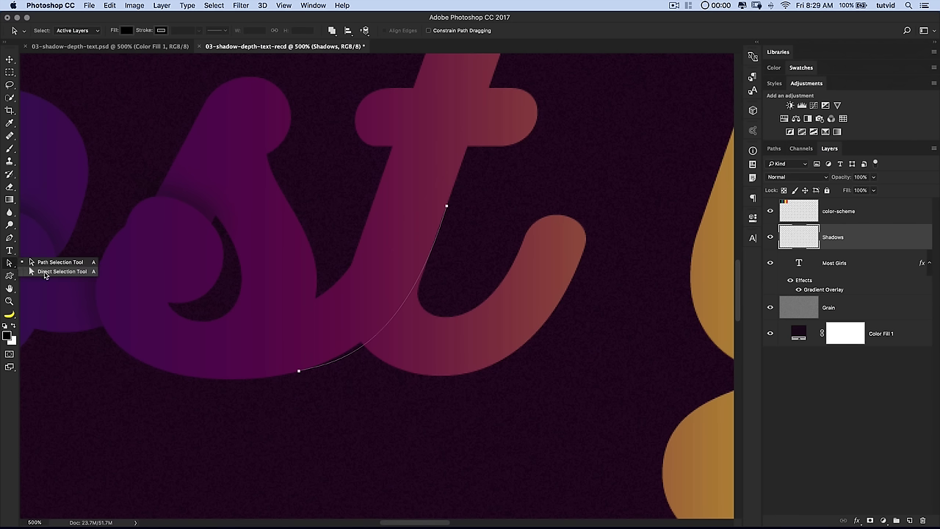
left_click(44, 272)
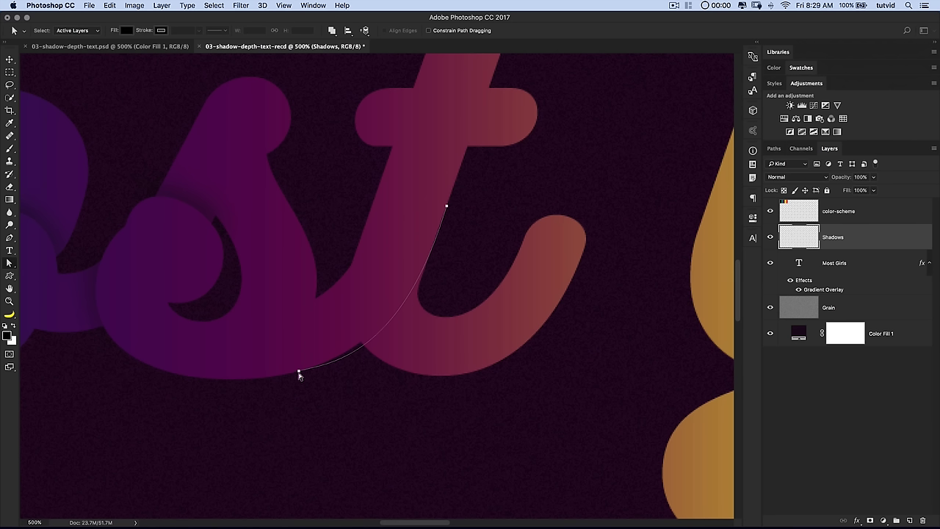
left_click_drag(299, 374, 272, 378)
mouse_move(394, 366)
left_mouse_down()
mouse_move(395, 389)
mouse_move(398, 352)
mouse_move(413, 358)
mouse_move(389, 371)
left_mouse_up()
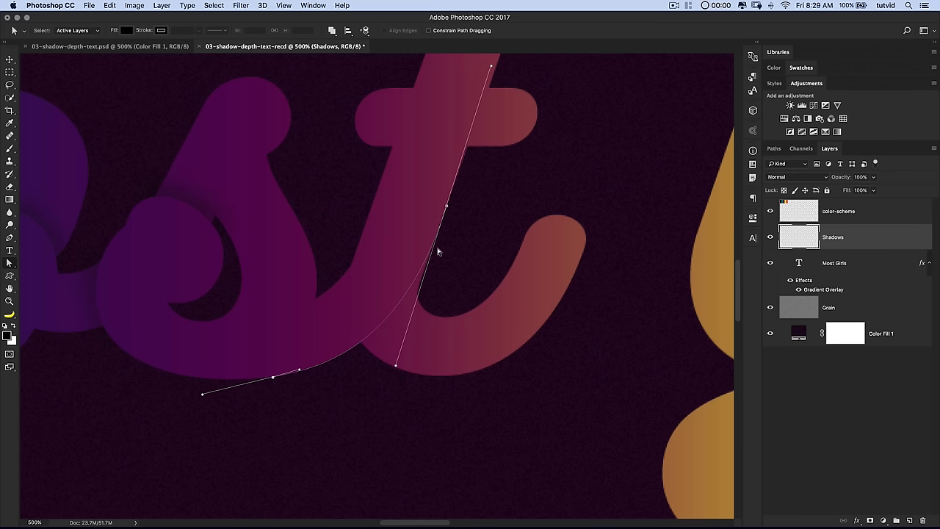
Step: Close the path around the t's lower curve and below the s's exit stroke
key("p")
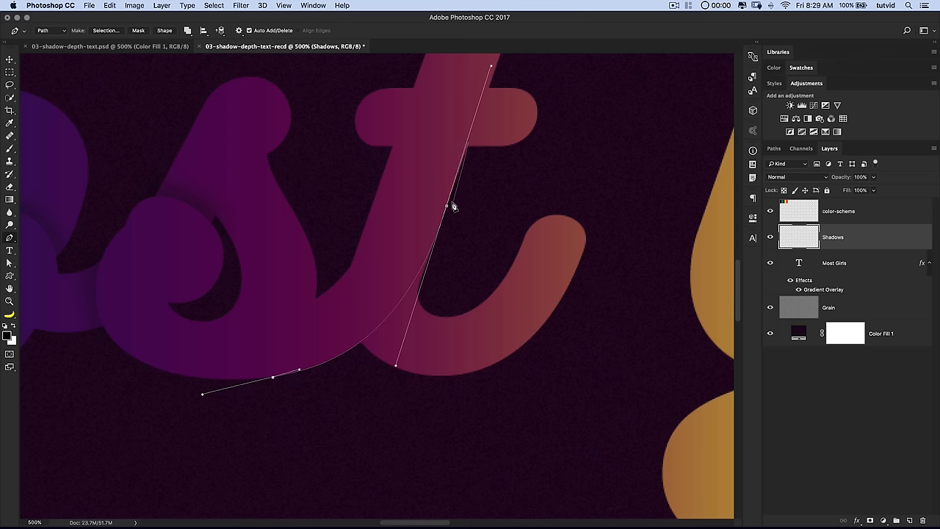
left_click(568, 350)
left_click_drag(507, 429, 476, 430)
left_click_drag(375, 443, 345, 444)
left_click(272, 428)
left_click_drag(246, 389, 246, 381)
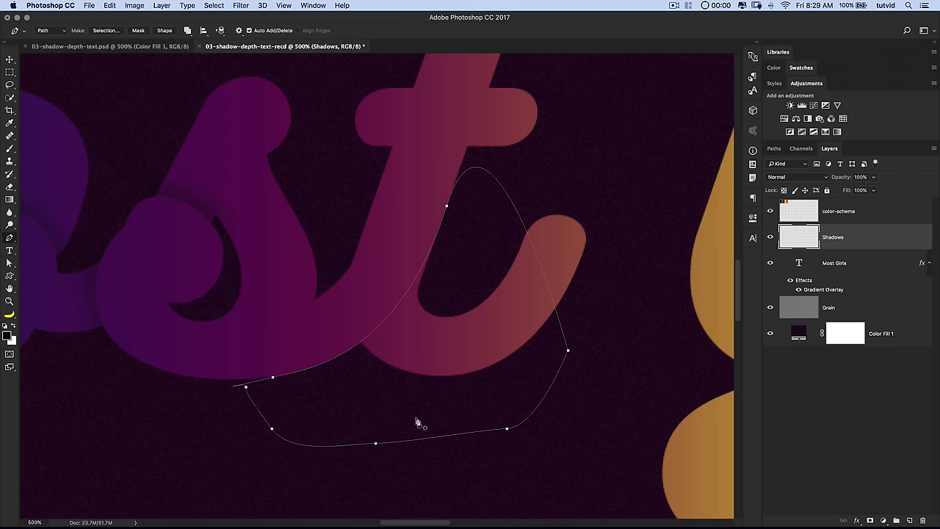
Step: Convert the path to a selection, brush a soft black shadow onto the t's lower curve along the s's exit stroke, and deselect
key("ctrl+Return")
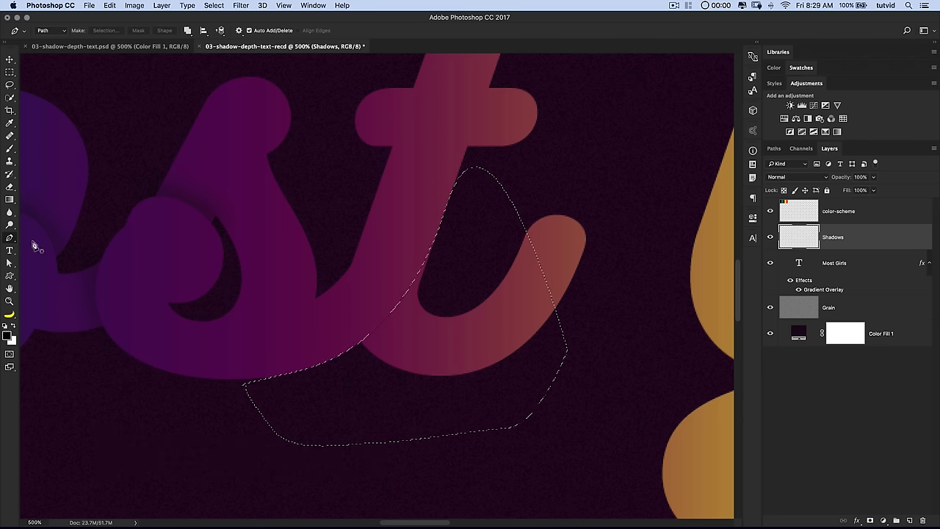
left_click(10, 149)
mouse_move(419, 346)
left_mouse_down()
mouse_move(353, 329)
mouse_move(373, 328)
mouse_move(407, 295)
mouse_move(429, 244)
mouse_move(365, 331)
left_mouse_up()
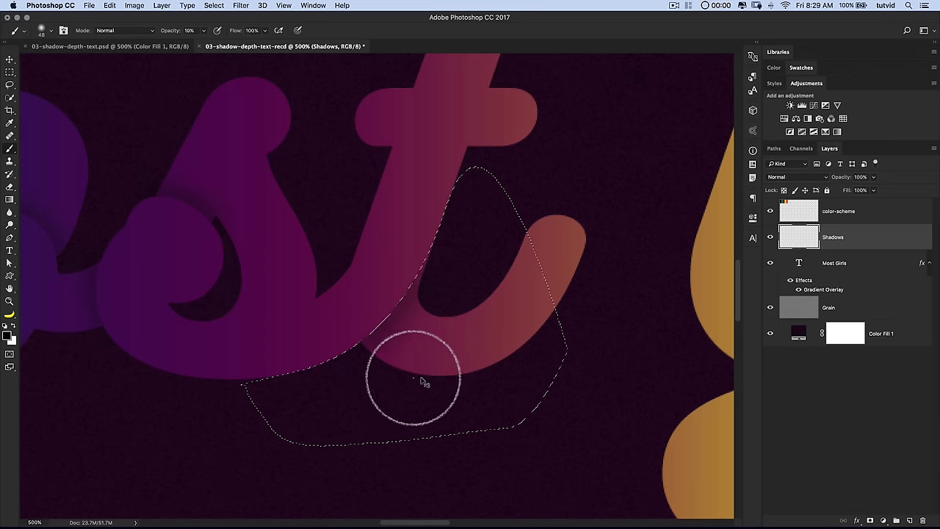
key("super+d")
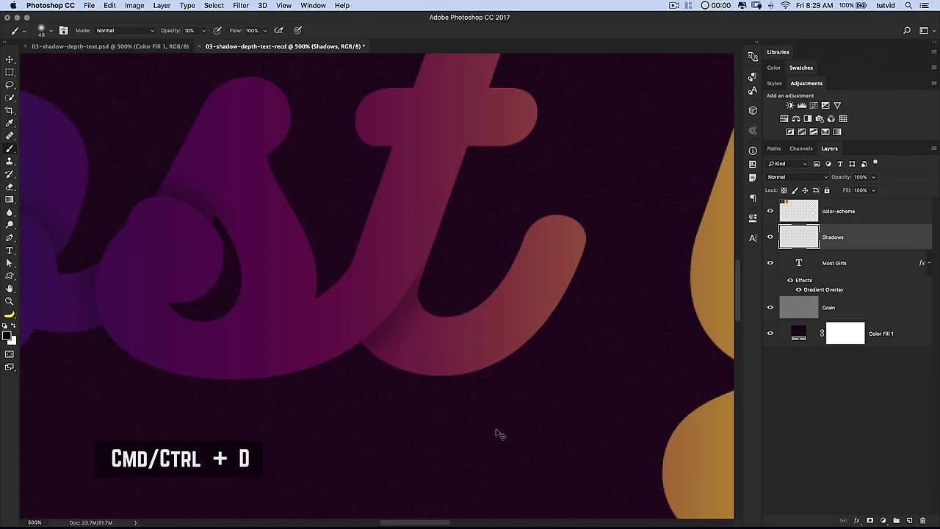
Step: Start a pen path with a straight segment along the lower edge of the t's crossbar
key("super+minus")
key("super+minus")
key("super+minus")
key("z")
left_click(404, 231)
left_click(405, 231)
left_click(404, 230)
left_click(380, 220)
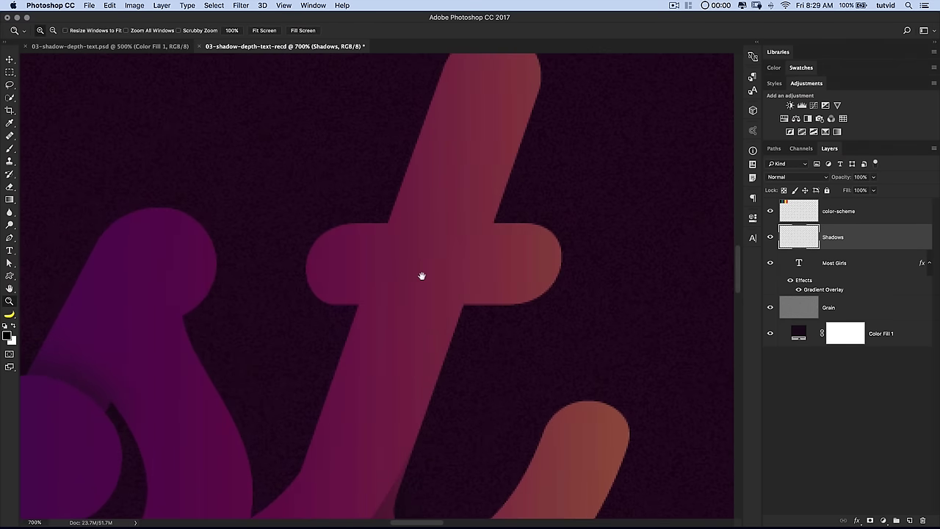
key("p")
left_click(336, 305)
left_click(509, 306)
Step: Close the path with a rounded outline around the t's stem below the crossbar
left_click(583, 348)
left_click(547, 414)
left_click(421, 425)
left_click(307, 398)
left_click(287, 368)
left_click_drag(271, 336, 271, 317)
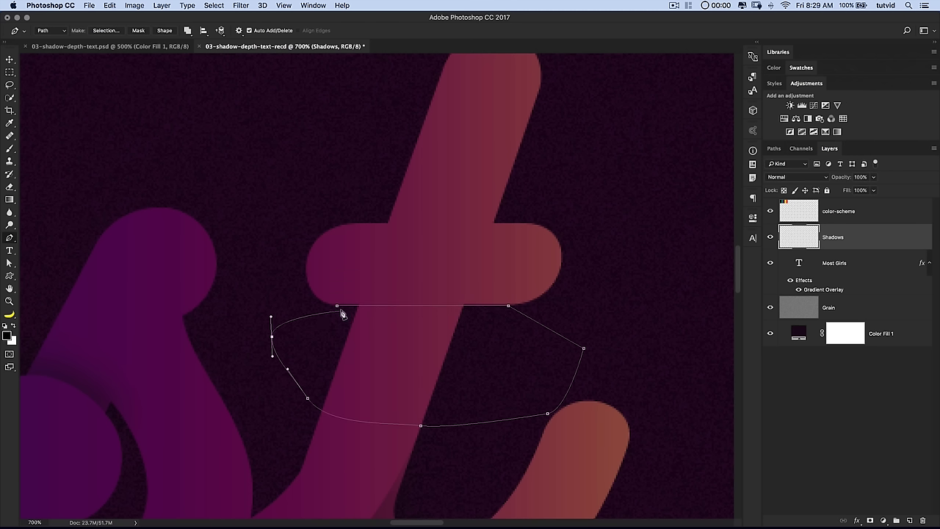
left_click(337, 307)
Step: Turn the crossbar path into a selection, brush a soft black shadow onto the t's stem just below the crossbar, and deselect
key("super+Return")
key("b")
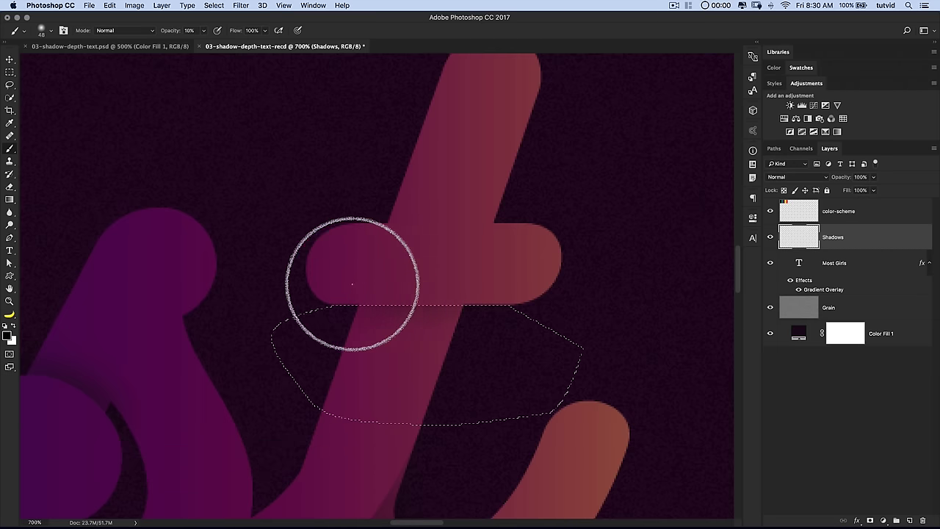
key("super+d")
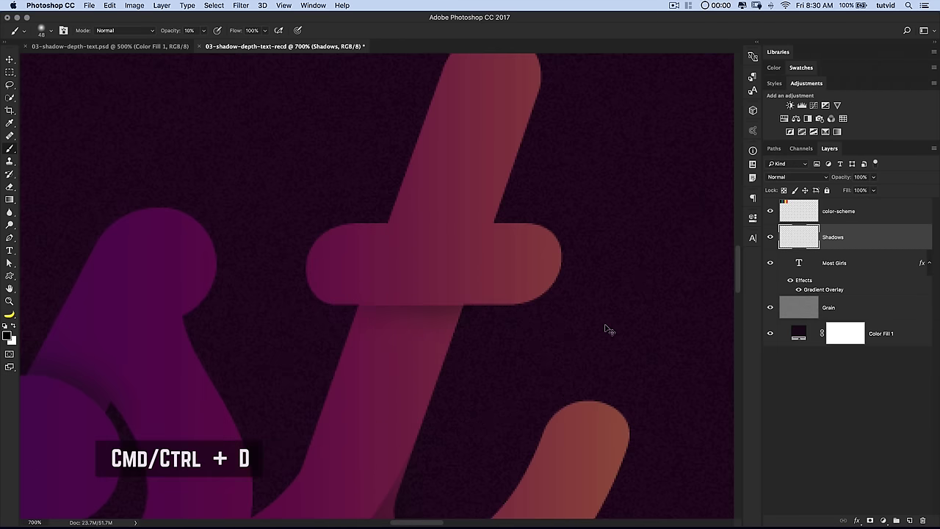
Step: Start a pen path along the underside of the G's exit stroke, from inside the tail loop towards the i, and adjust its handle
key("super+1")
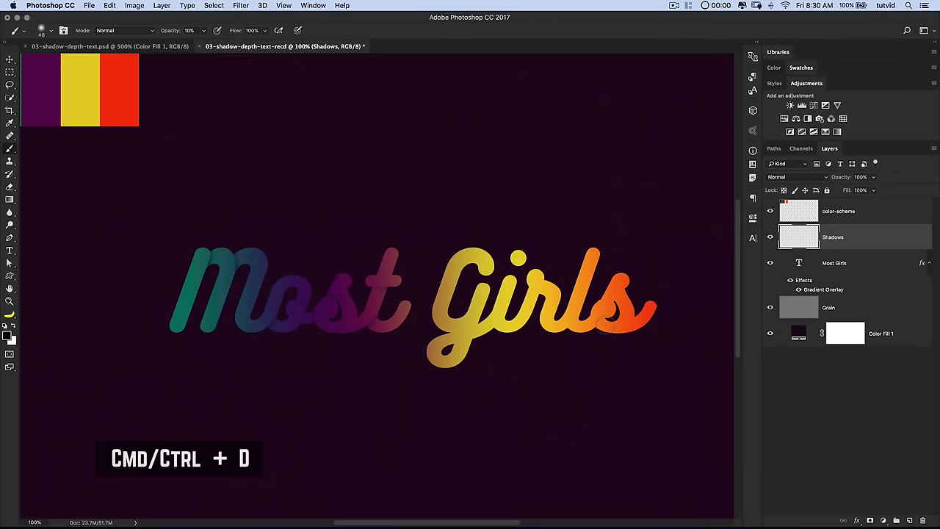
left_click_drag(457, 306, 410, 290)
key("z")
left_click(353, 332)
key("p")
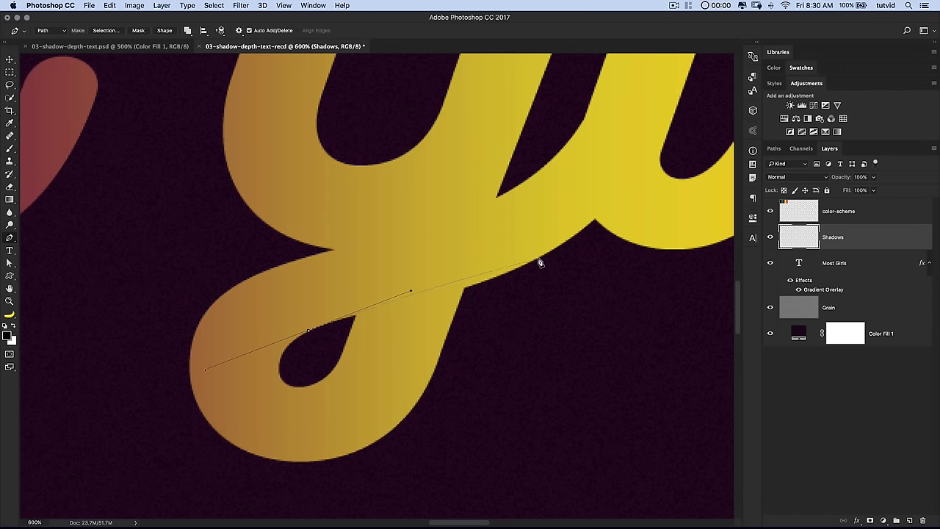
left_click_drag(545, 254, 623, 208)
left_click_drag(412, 293, 382, 303)
Step: Close the path around the G's descending tail below the exit stroke
left_click(646, 328)
left_click(590, 423)
left_click(498, 443)
left_click_drag(396, 429, 350, 413)
left_click_drag(308, 370, 297, 343)
Step: Load the path as a selection, brush a soft black shadow onto the G's tail under the exit stroke, and deselect
key("ctrl+Return")
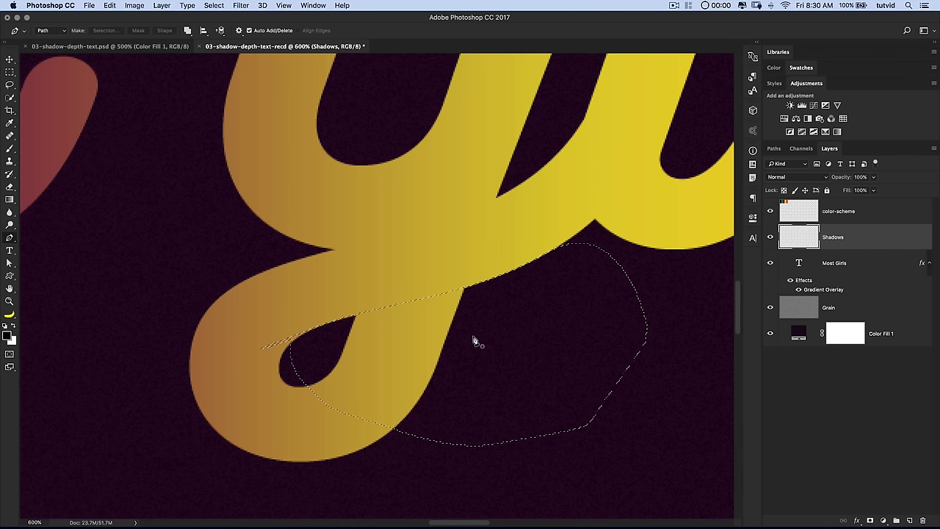
key("b")
mouse_move(348, 294)
left_mouse_down()
mouse_move(400, 281)
mouse_move(451, 249)
mouse_move(349, 305)
mouse_move(458, 274)
mouse_move(399, 274)
mouse_move(438, 296)
mouse_move(549, 320)
left_mouse_up()
key("super+d")
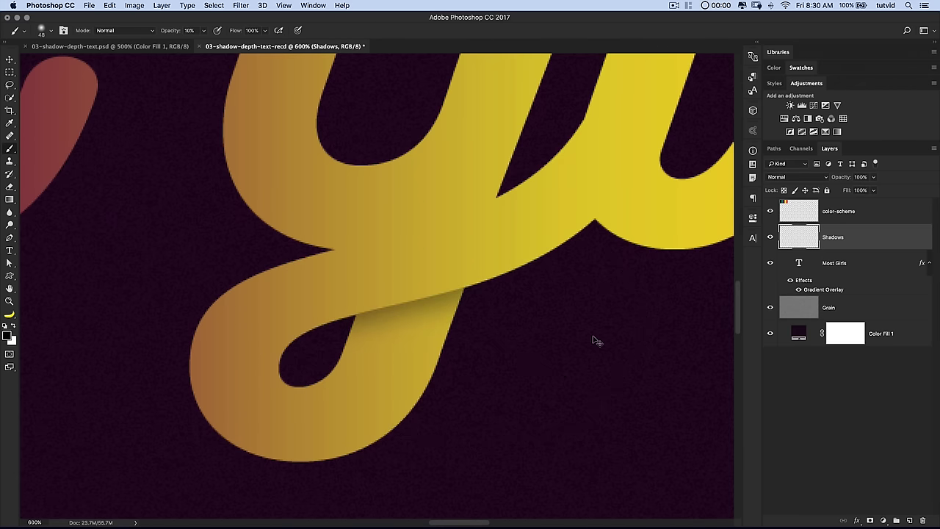
Step: Draw a closed pen path along the upper edge of the G's exit stroke and around the lower part of its bowl
key("super+minus")
key("super+minus")
key("super+minus")
key("super+minus")
key("super+minus")
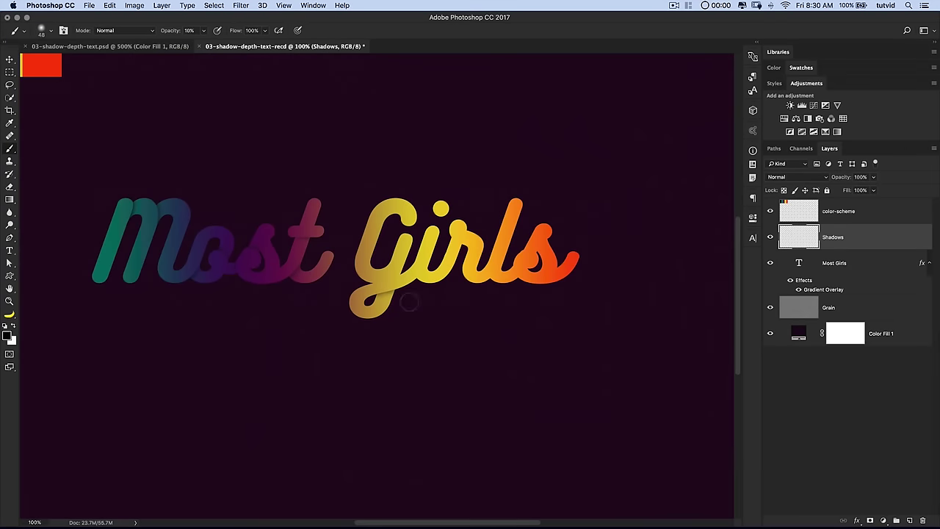
key("z")
left_click_drag(385, 287, 366, 270)
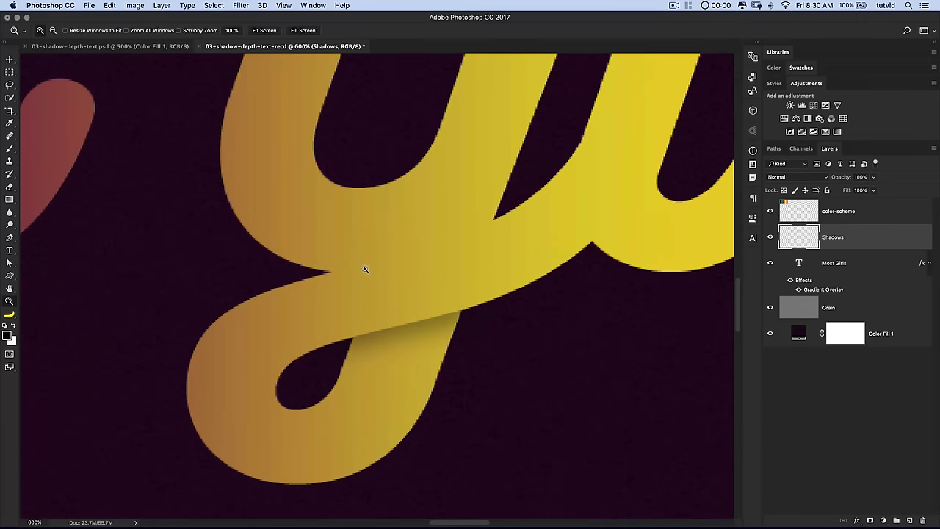
scroll(455, 279, "up", 3)
key("p")
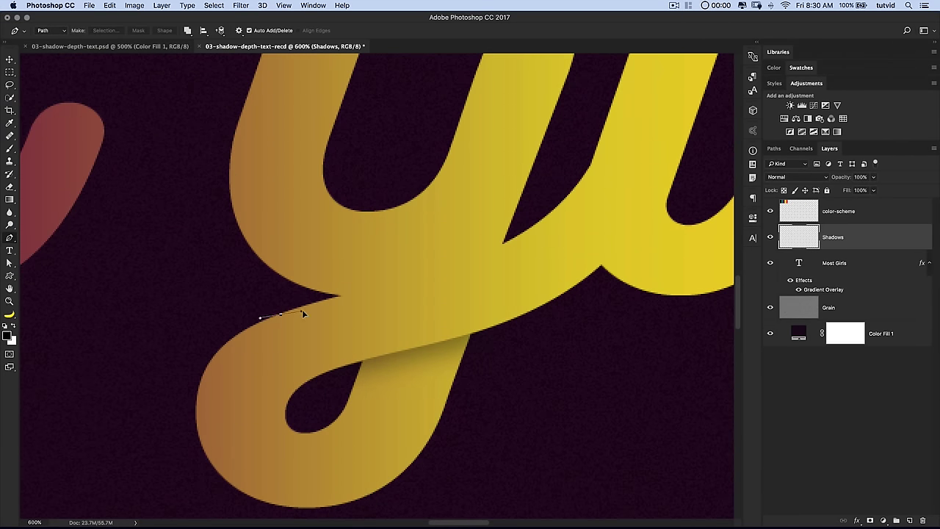
left_click_drag(337, 297, 336, 297)
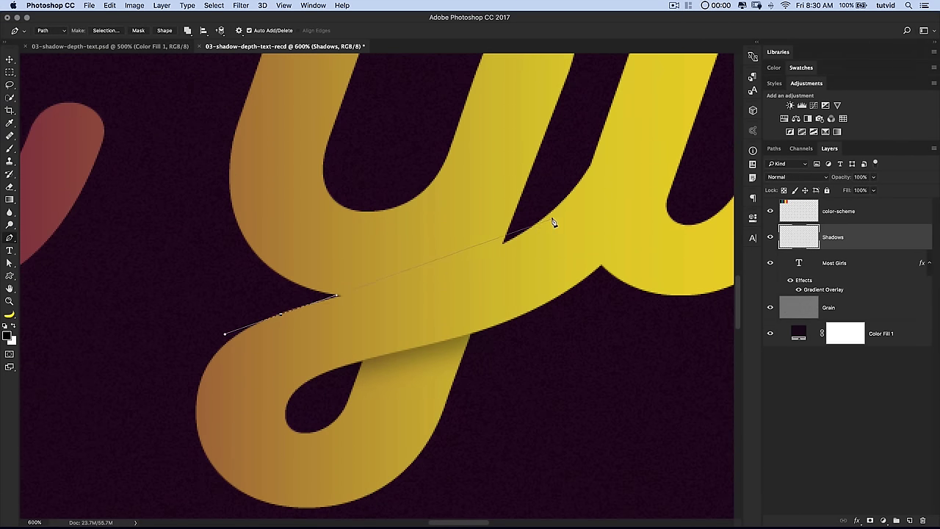
left_click_drag(603, 173, 654, 144)
left_click_drag(344, 287, 348, 283)
left_click_drag(491, 62, 347, 86)
left_click_drag(210, 235, 218, 273)
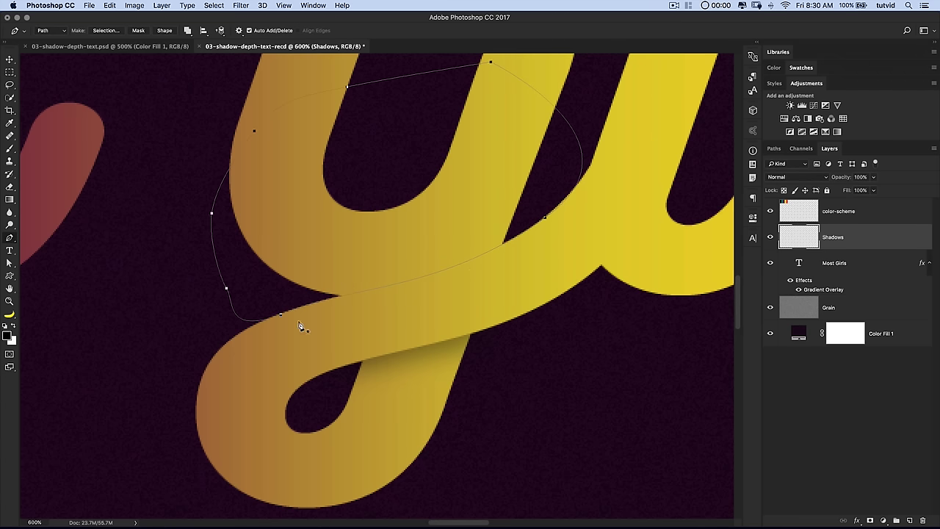
Step: Make a selection from the path, brush a soft black shadow onto the G's bowl above the exit stroke, and deselect
key("super+Return")
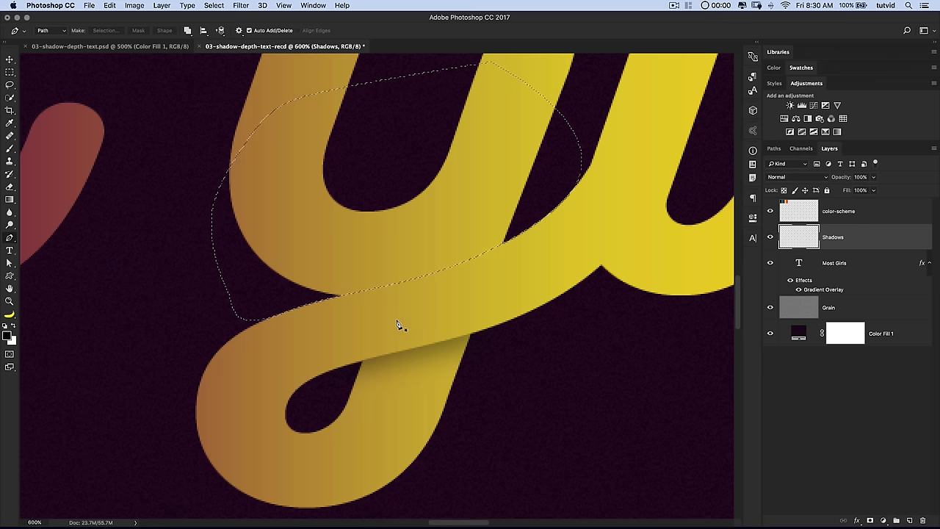
key("b")
left_click_drag(347, 316, 507, 261)
key("super+d")
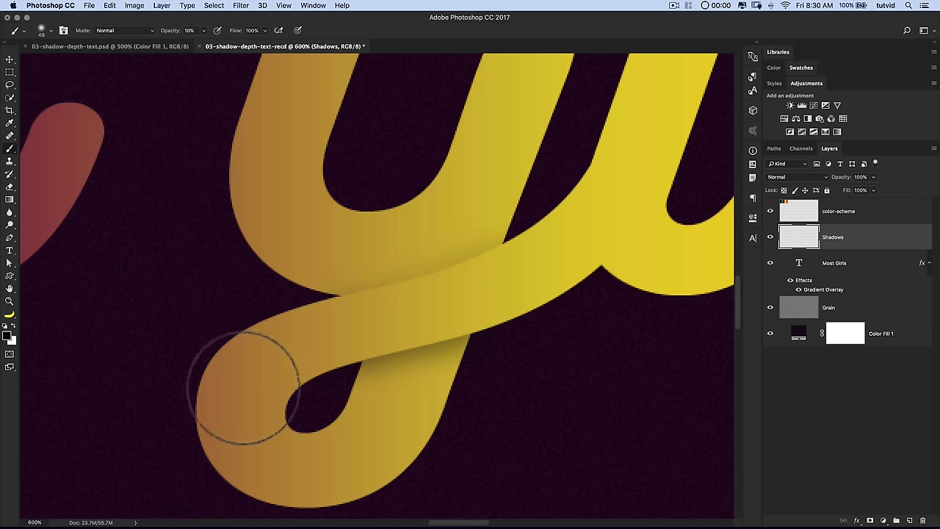
Step: Start a pen path from the underside of the G's exit stroke up to the inner edge of the i's stem
key("super+1")
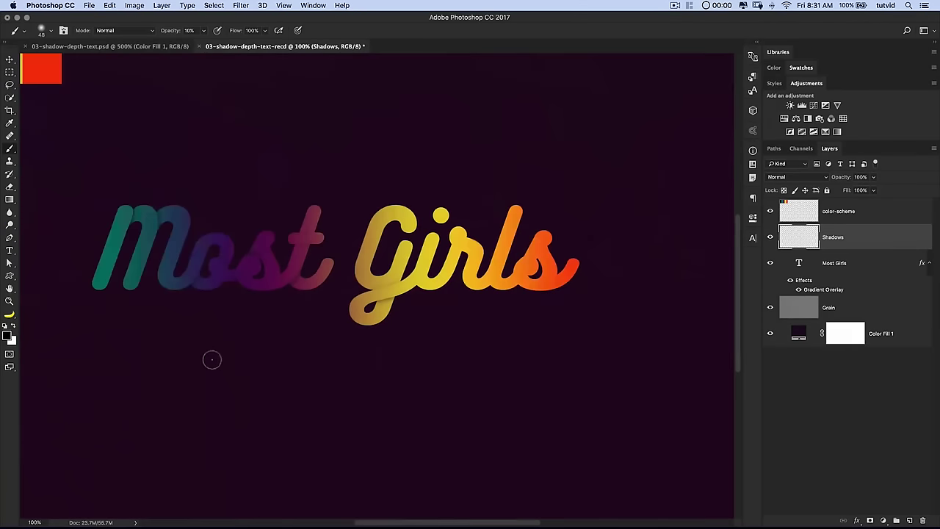
key("z")
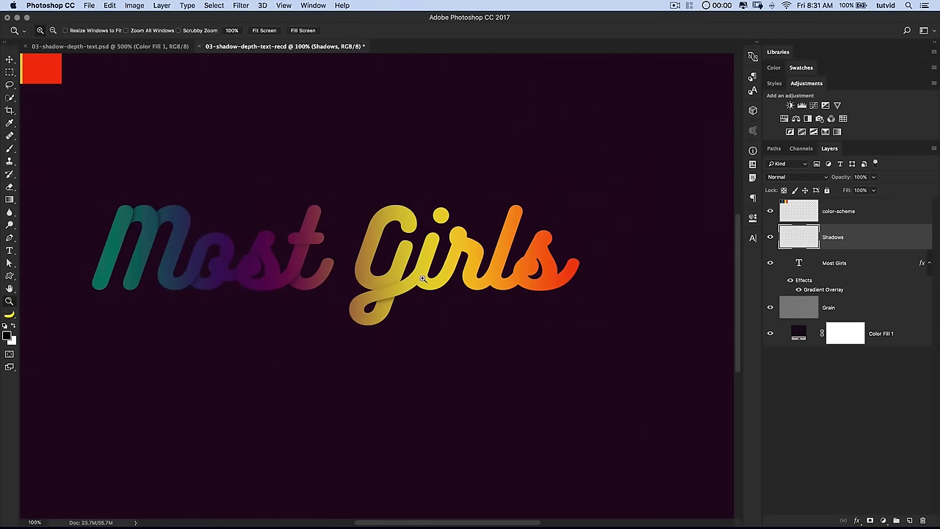
left_click(426, 272)
left_click(434, 272)
left_click(434, 272)
left_click(435, 272)
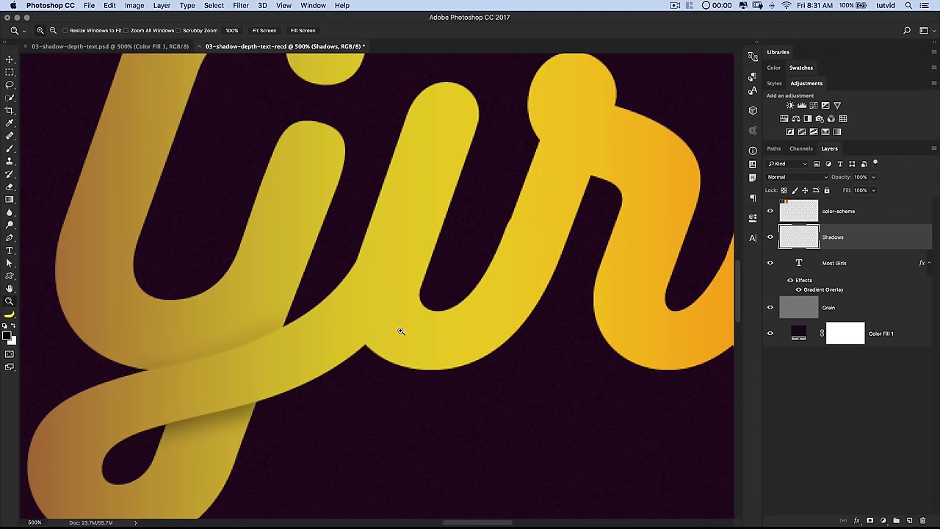
key("p")
left_click_drag(378, 352, 385, 339)
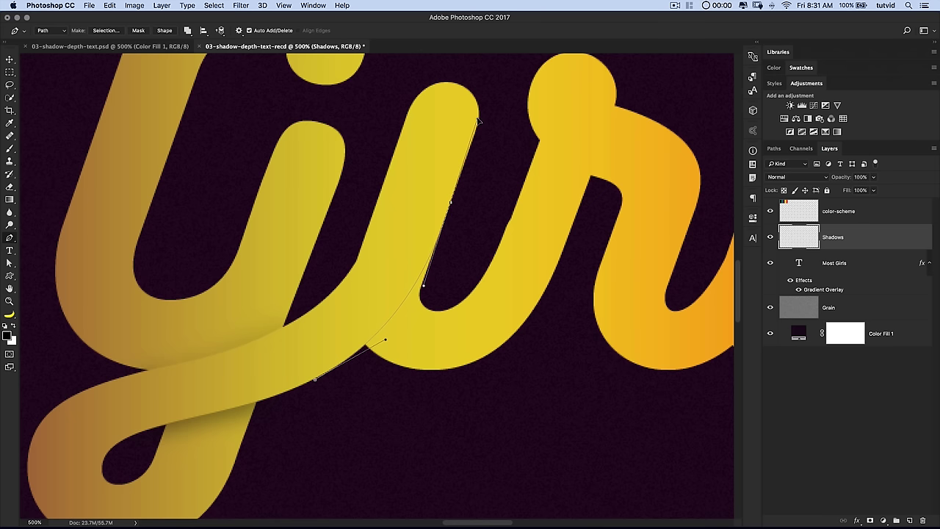
Step: Close the path around the i's lower curve and below the G's exit stroke
left_click(507, 414)
left_click(430, 461)
left_click(323, 460)
left_click_drag(307, 438, 308, 415)
Step: Convert the path to a selection, brush a soft black shadow onto the i's lower curve along the G's exit stroke, and deselect
key("ctrl+Return")
key("b")
mouse_move(352, 328)
left_mouse_down()
mouse_move(405, 273)
mouse_move(422, 230)
mouse_move(352, 343)
mouse_move(417, 260)
mouse_move(360, 328)
mouse_move(388, 318)
mouse_move(393, 286)
left_mouse_up()
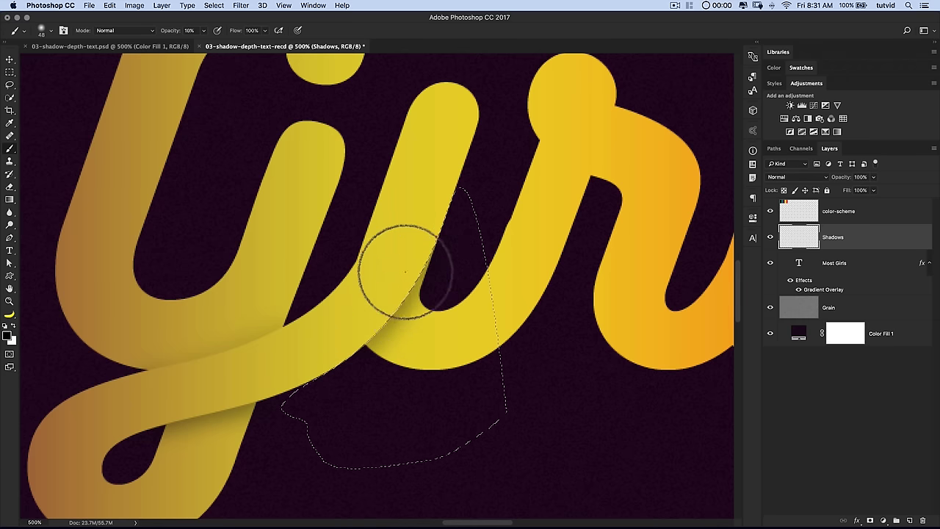
key("super+d")
left_click_drag(439, 345, 420, 376)
Step: Start a pen path from the outer edge of the r's round top down to the underside of its shoulder, and adjust its handle
key("super+minus")
key("super+minus")
key("super+minus")
key("super+minus")
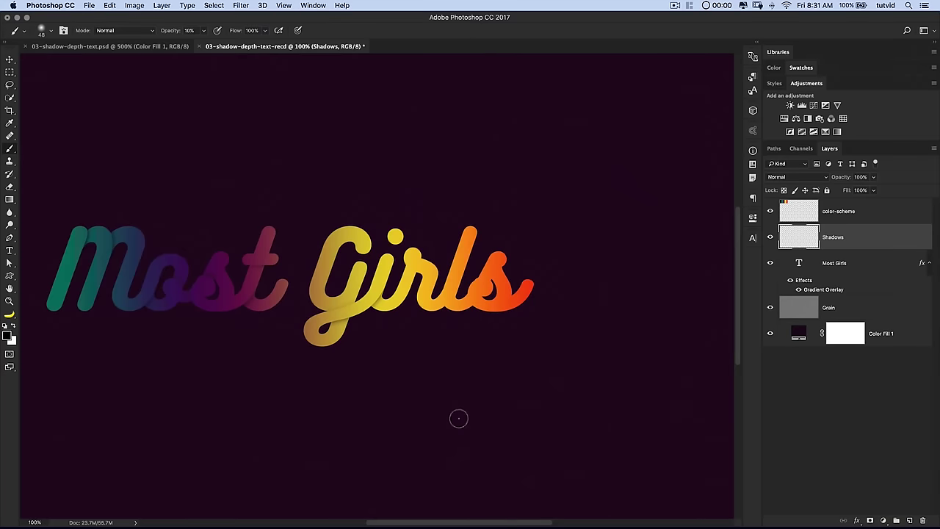
key("z")
mouse_move(415, 264)
left_mouse_down()
mouse_move(416, 252)
mouse_move(410, 287)
left_mouse_up()
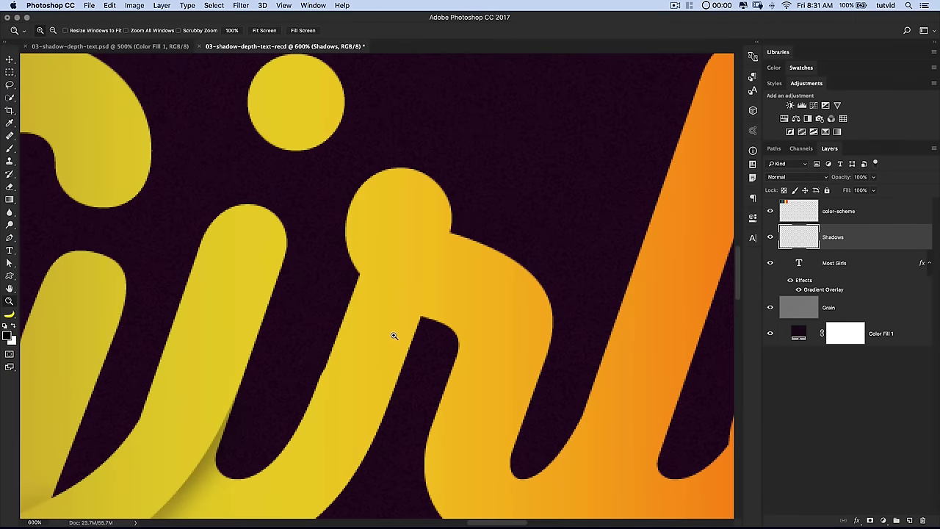
key("p")
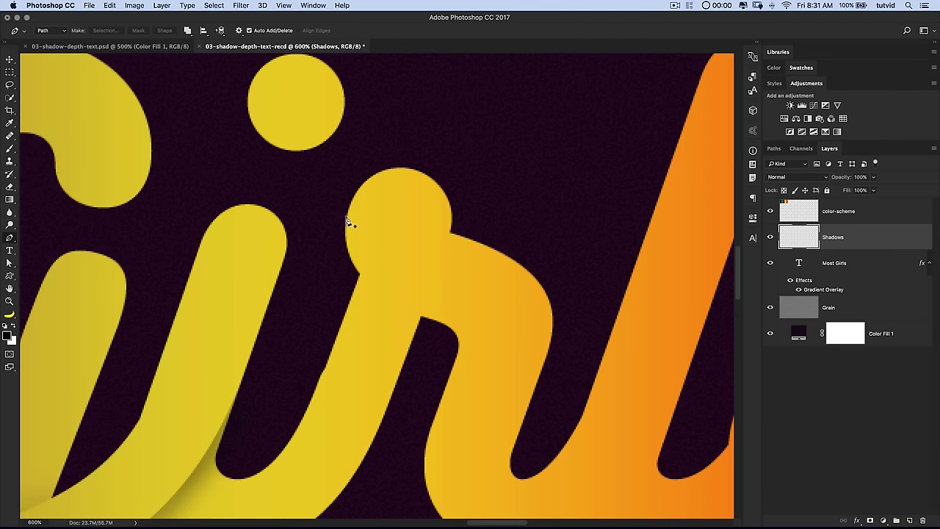
left_click_drag(343, 254, 345, 262)
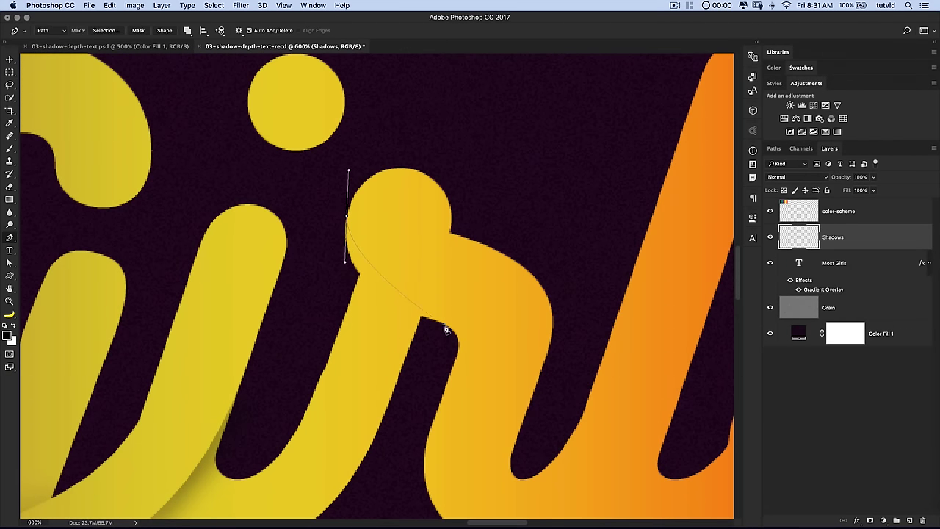
left_click_drag(443, 324, 521, 347)
left_click_drag(346, 264, 334, 265)
Step: Close the path around the r's stem below its round top
left_click(375, 441)
left_click(255, 381)
left_click(252, 304)
left_click_drag(295, 242, 315, 230)
Step: Load the path as a selection, brush a soft black shadow onto the r's stem just below its round top, and deselect
key("ctrl+Return")
key("b")
mouse_move(357, 276)
left_mouse_down()
mouse_move(424, 304)
mouse_move(372, 272)
left_mouse_up()
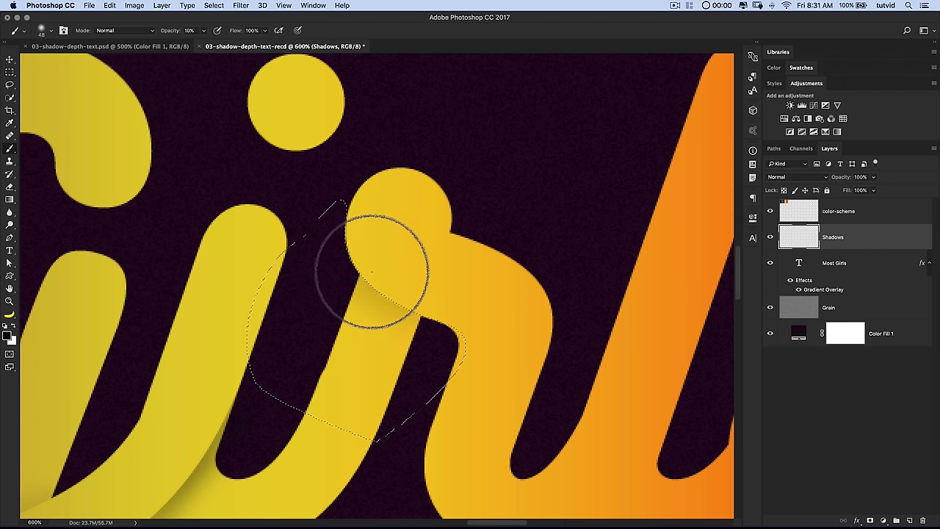
key("ctrl+d")
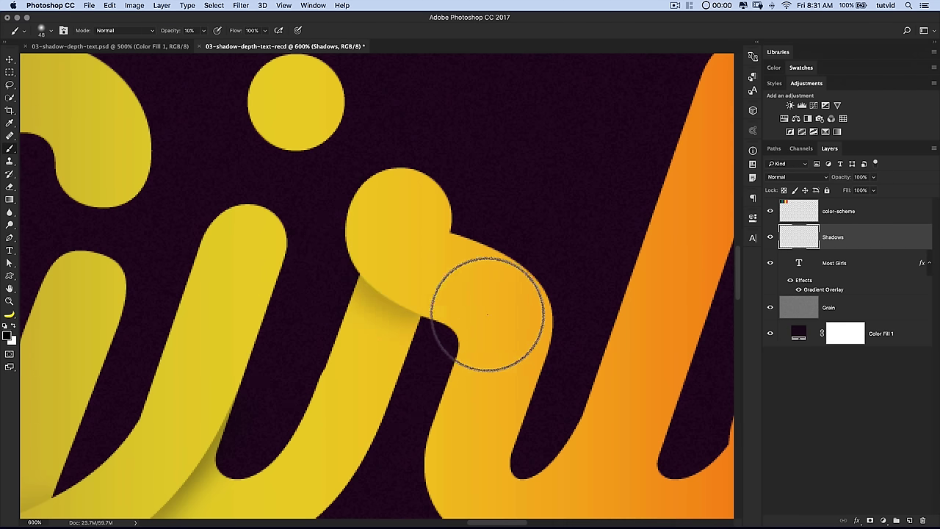
Step: Draw a closed pen path along the upper edge of the r's shoulder, curving into its round top and around the background above
scroll(463, 305, "up", 2)
key("p")
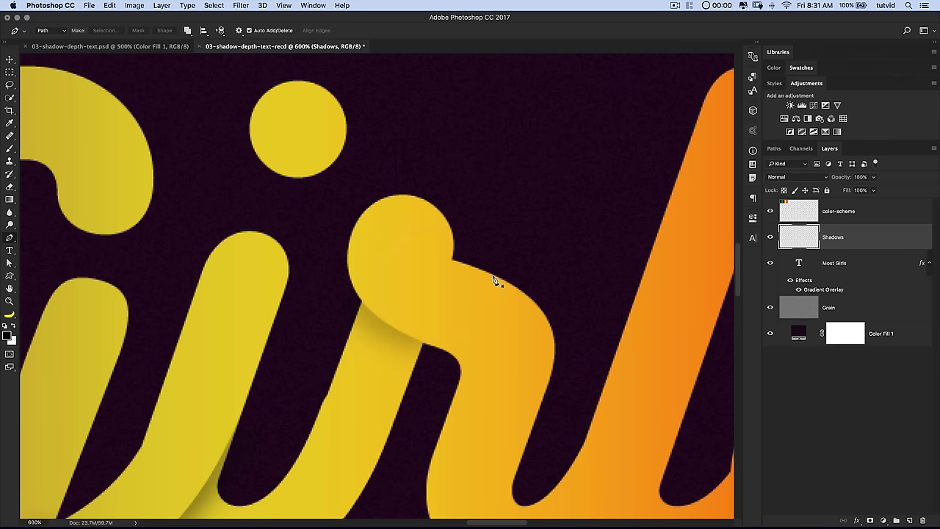
left_click(391, 219)
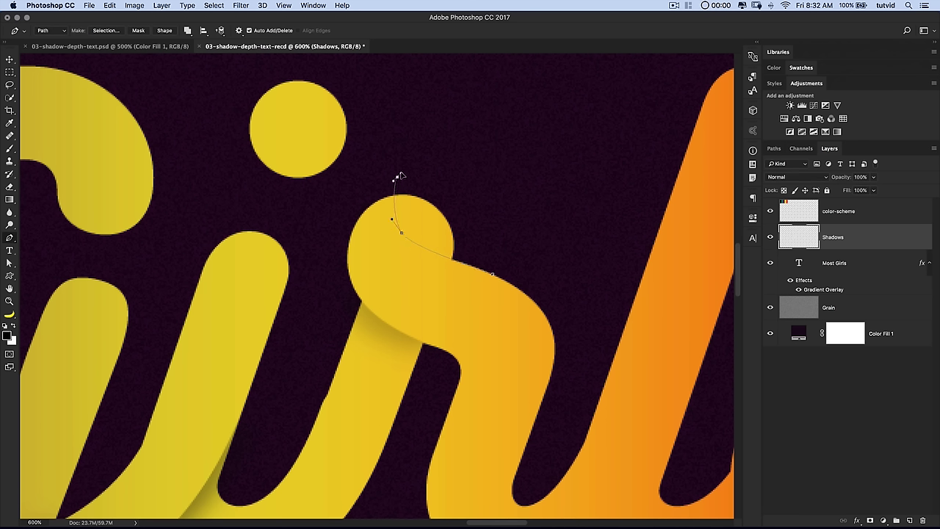
left_click_drag(404, 171, 405, 169)
left_click(518, 155)
left_click(581, 187)
left_click_drag(588, 229, 585, 240)
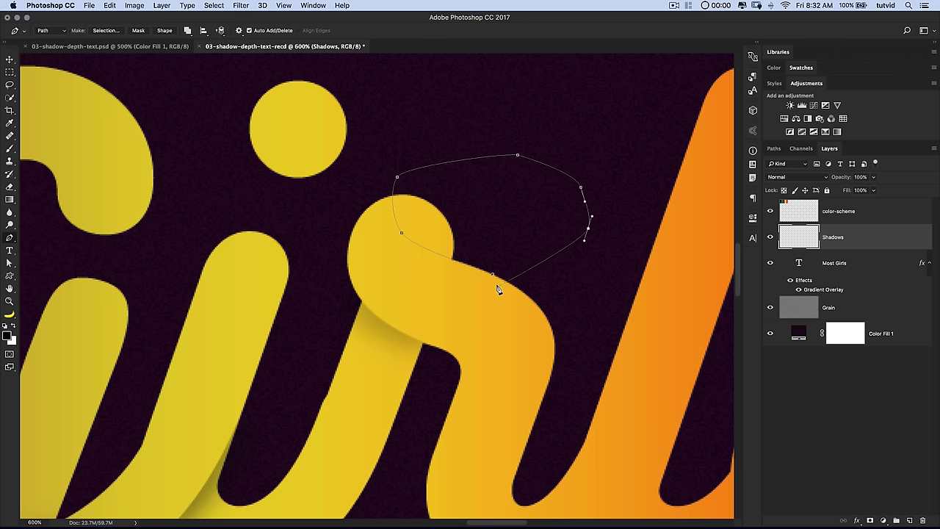
left_click(500, 274)
Step: Make a selection from the path, brush a soft black shadow inside the r's round top along the shoulder's edge, and deselect
key("ctrl+Return")
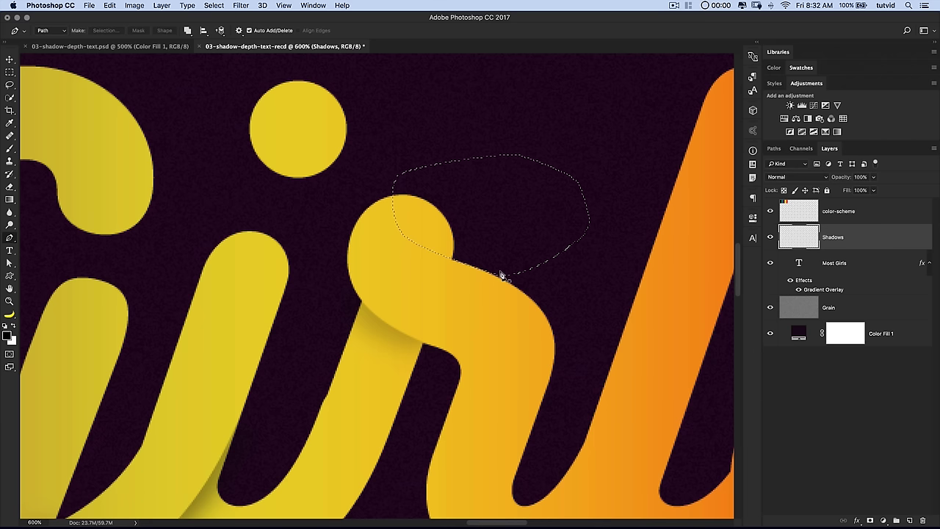
key("b")
mouse_move(431, 262)
left_mouse_down()
mouse_move(439, 256)
mouse_move(423, 257)
mouse_move(443, 250)
mouse_move(394, 240)
mouse_move(450, 274)
mouse_move(466, 269)
mouse_move(399, 220)
left_mouse_up()
key("super+d")
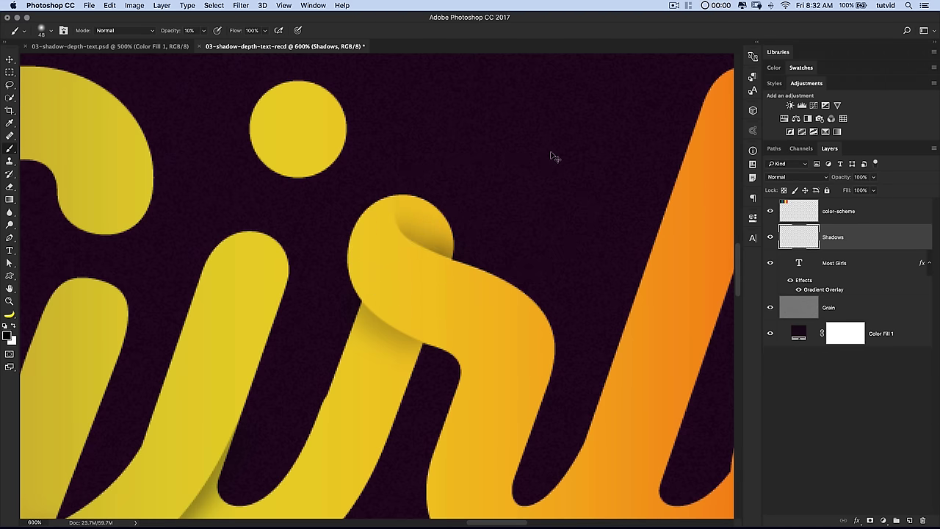
key("super+minus")
key("super+minus")
key("super+minus")
key("super+minus")
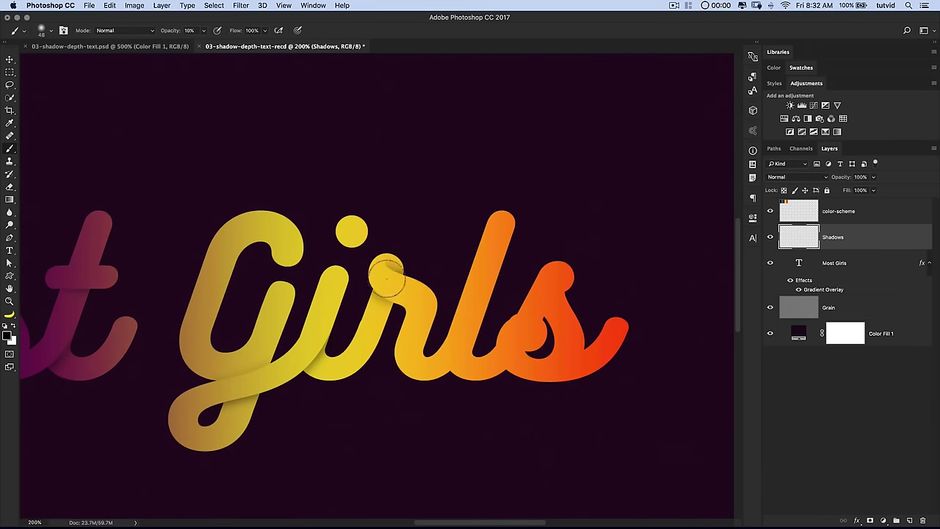
Step: Draw a closed pen path along the outer edge of the s in "Most", curving into its round top and around the background beside it
mouse_move(415, 314)
left_mouse_down()
mouse_move(383, 287)
mouse_move(376, 243)
left_mouse_up()
key("super+space")
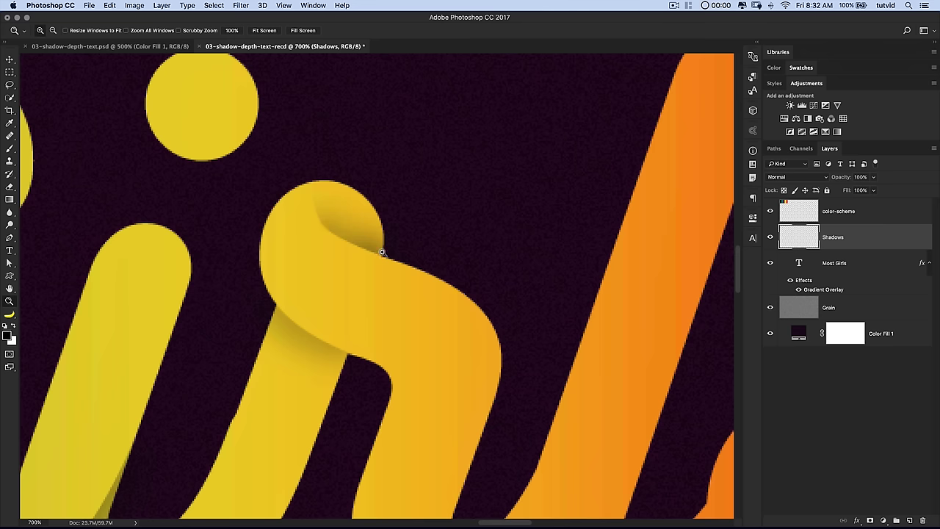
left_click_drag(410, 340, 392, 315)
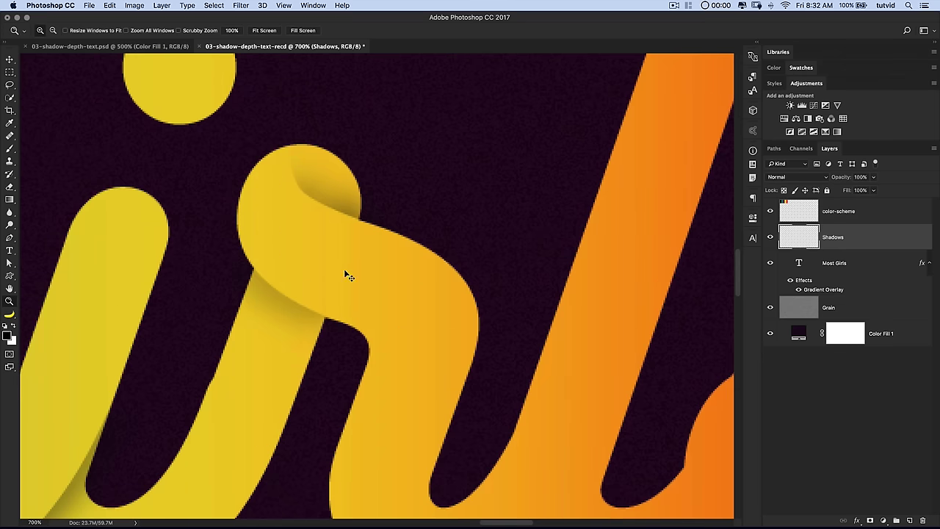
scroll(344, 269, "down", 5)
left_click_drag(541, 427, 468, 369)
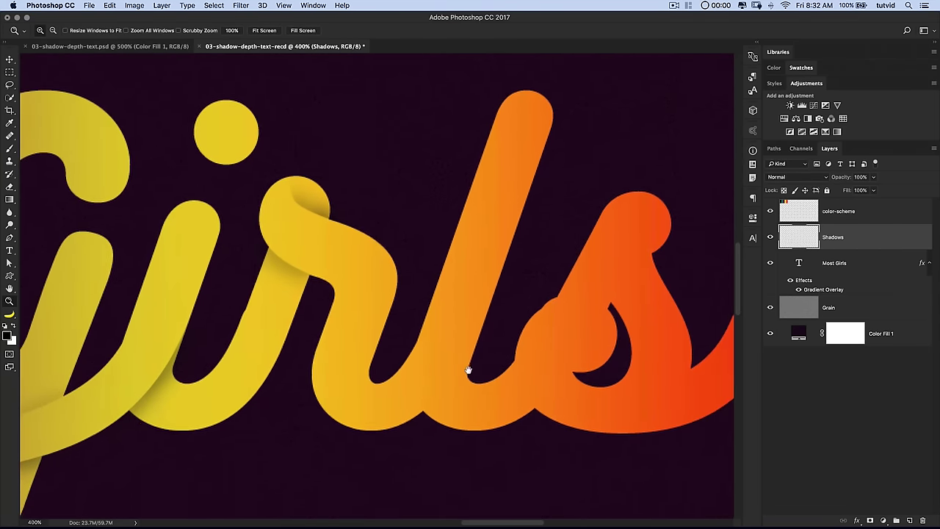
left_click_drag(458, 311, 663, 325)
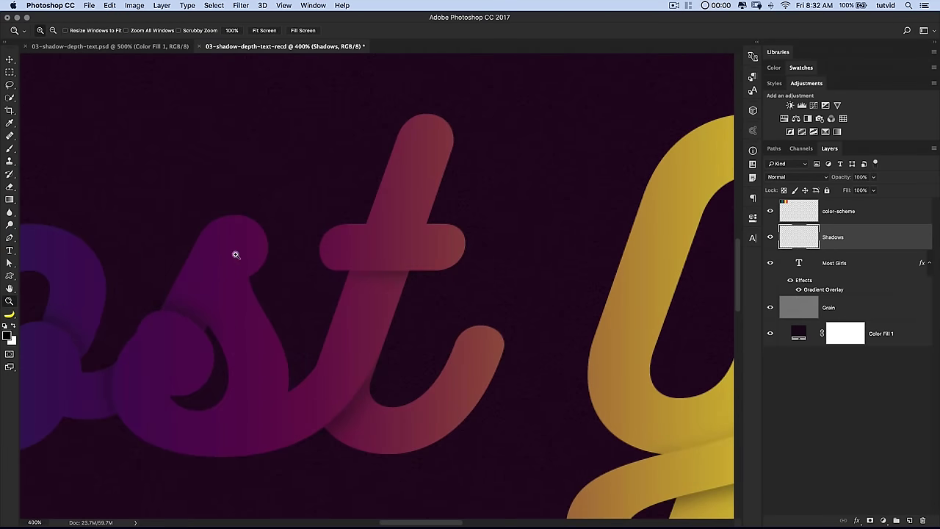
scroll(325, 300, "up", 5)
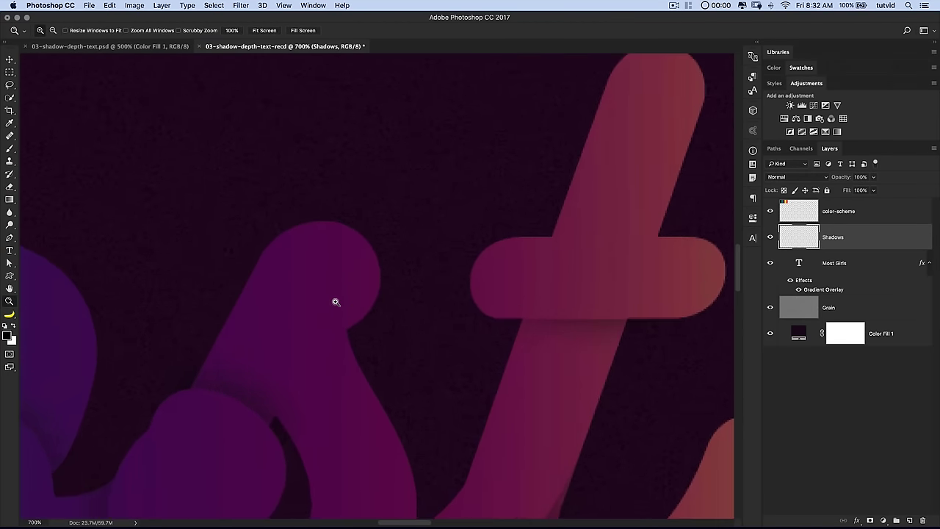
key("p")
left_click_drag(384, 412, 343, 348)
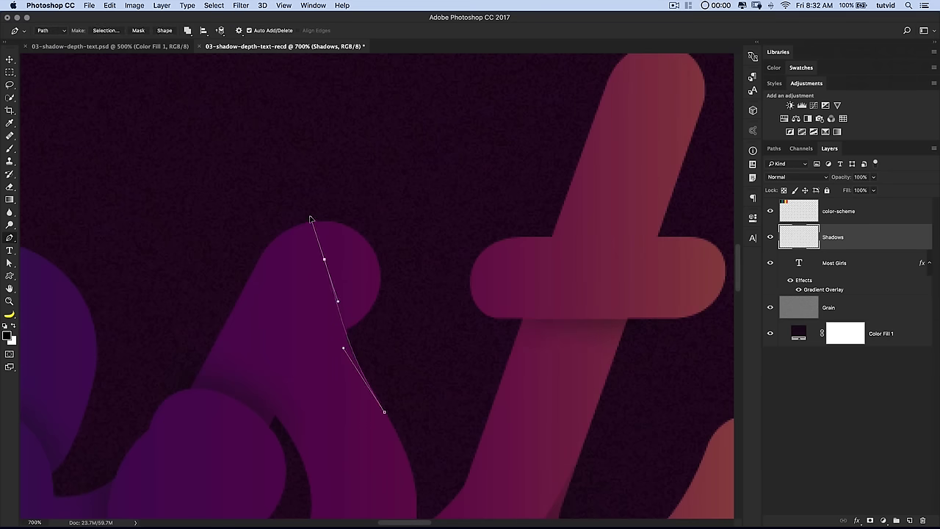
left_click(379, 184)
left_click(486, 242)
left_click_drag(497, 316, 497, 332)
left_click_drag(484, 396, 476, 415)
left_click_drag(444, 449, 432, 456)
left_click_drag(385, 413, 393, 426)
Step: Load the path as a selection, brush a soft black shadow inside the round top of the s in "Most", and clear the selection outline
key("ctrl+Return")
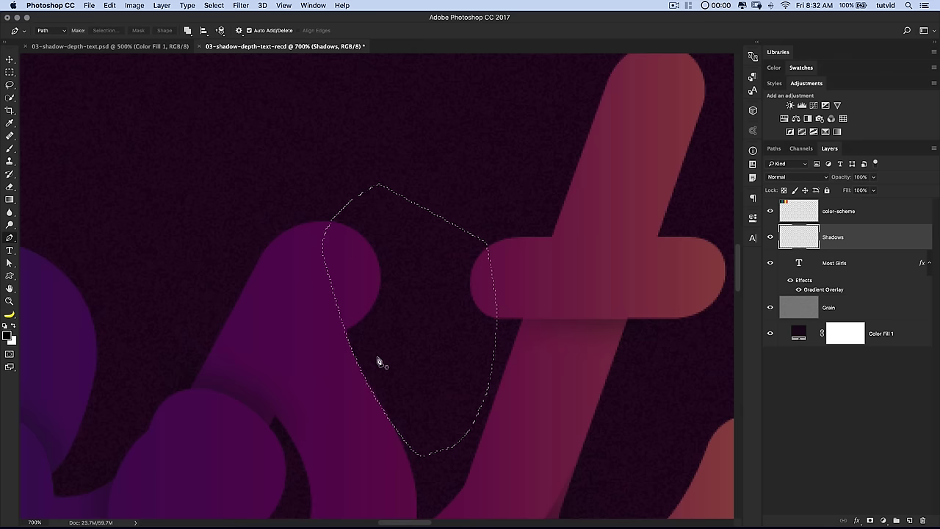
key("b")
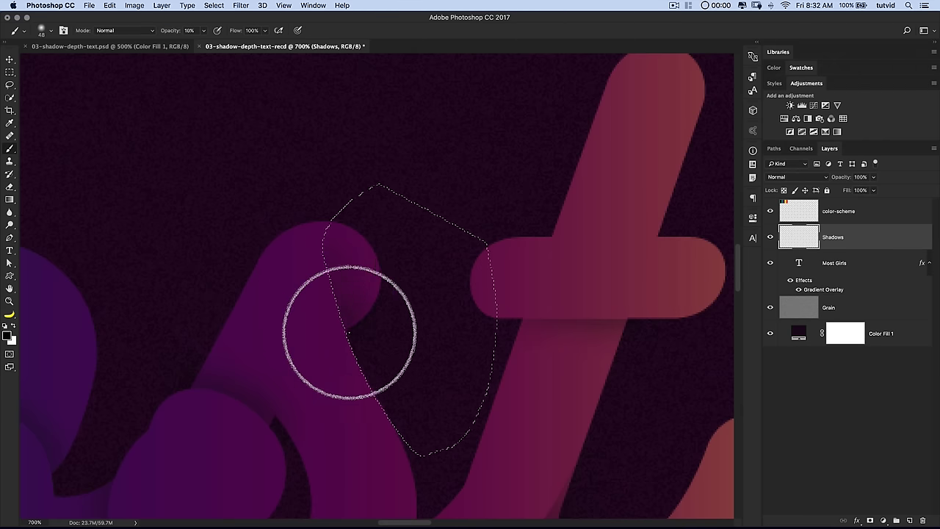
key("ctrl+h")
Step: Draw a pen curve from the bottom of the r in "Girls" up along the l's right edge, and adjust its handles to fit
key("ctrl+minus")
key("ctrl+minus")
key("ctrl+minus")
key("ctrl+minus")
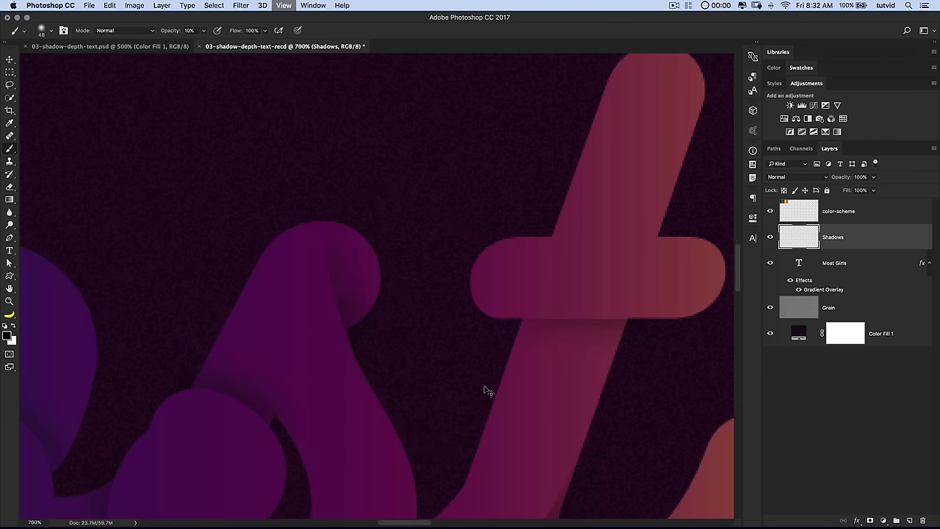
key("ctrl+minus")
key("ctrl+minus")
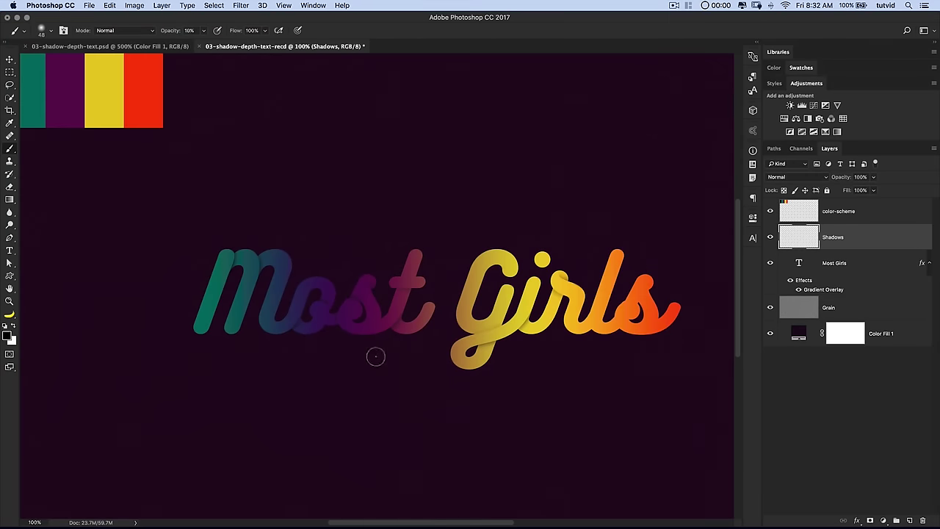
scroll(452, 332, "right", 5)
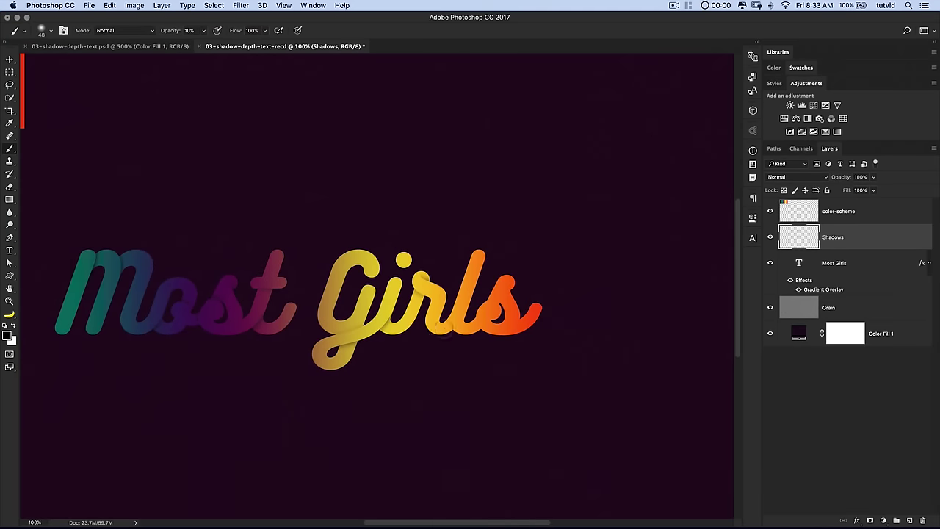
key("z")
left_click_drag(438, 342, 438, 342)
key("p")
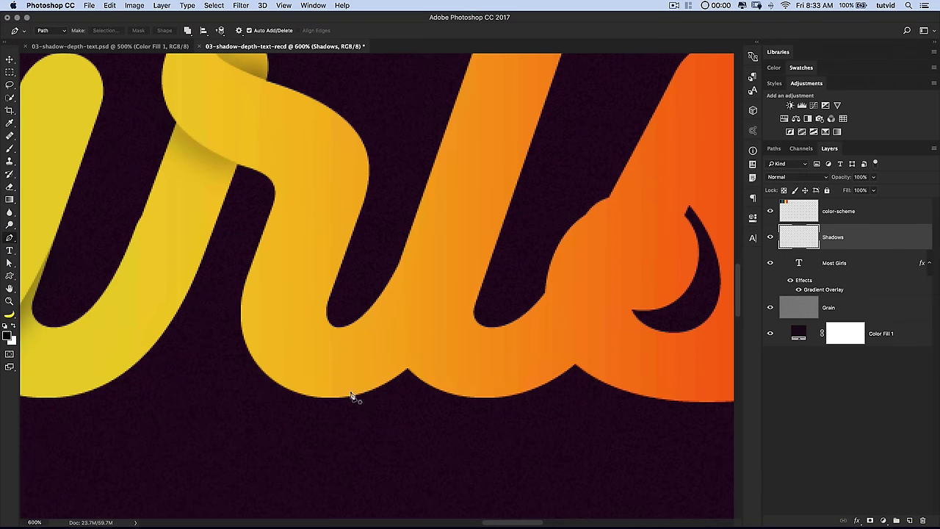
left_click_drag(347, 397, 419, 379)
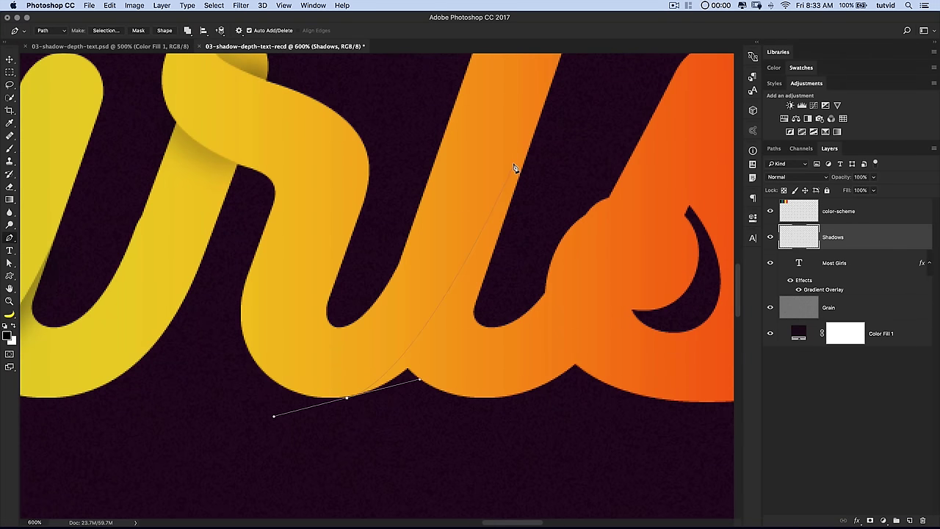
left_click_drag(520, 180, 542, 86)
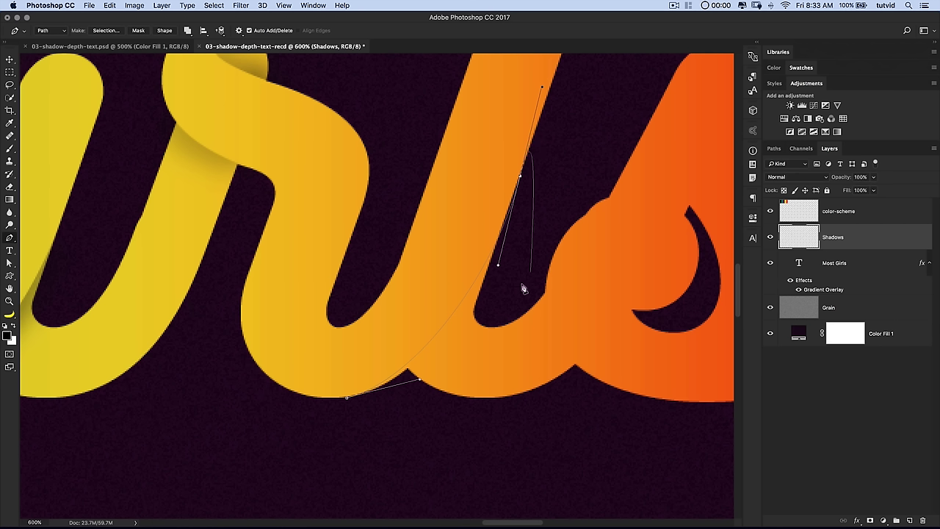
left_click_drag(496, 275, 465, 334)
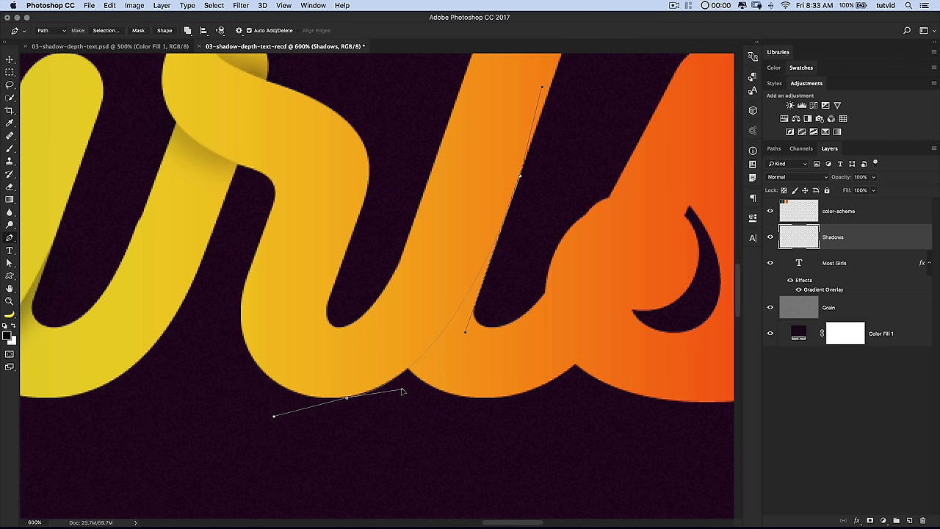
Step: Close the path around the l's tail, through the s and the background below the letters
left_click(642, 357)
left_click(558, 448)
left_click_drag(446, 455, 418, 452)
left_click_drag(392, 443, 371, 425)
left_click(348, 399)
Step: Make a selection from the path, brush a soft black shadow onto the l's tail where the r's stroke crosses it, and clear the selection outline
key("super+Return")
key("b")
mouse_move(394, 329)
left_mouse_down()
mouse_move(391, 359)
mouse_move(460, 296)
mouse_move(492, 205)
mouse_move(474, 265)
mouse_move(447, 302)
mouse_move(478, 265)
mouse_move(495, 208)
mouse_move(392, 364)
mouse_move(420, 346)
mouse_move(518, 187)
left_mouse_up()
key("super+minus")
key("super+minus")
key("super+h")
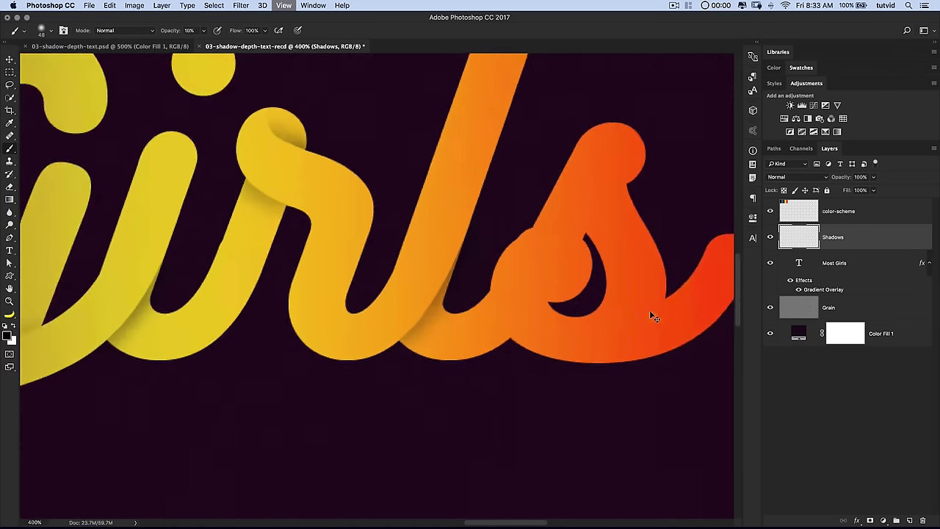
Step: Draw a pen curve down the rounded left edge of the s in "Girls" to its underside, fitting it to the overlap with the l's tail
key("super+minus")
key("super+minus")
key("super+minus")
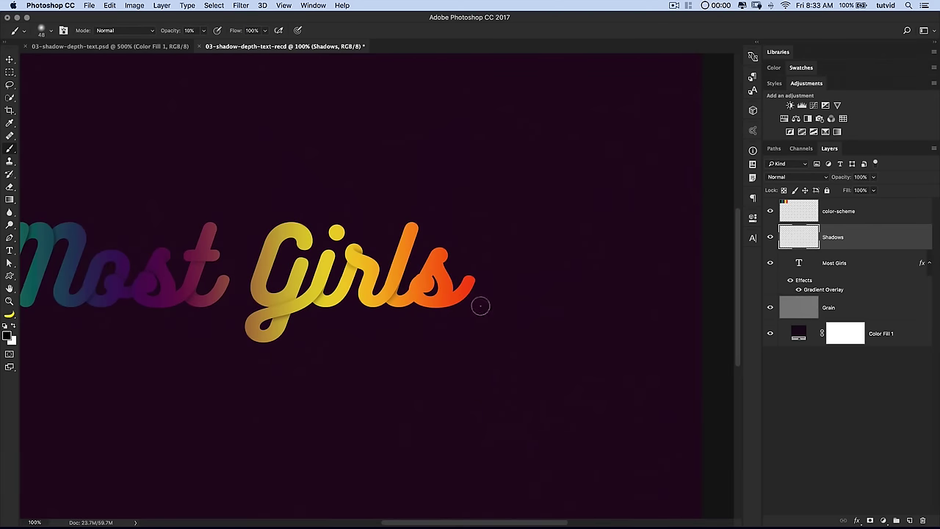
key("z")
left_click(416, 295)
left_click_drag(278, 287, 485, 293)
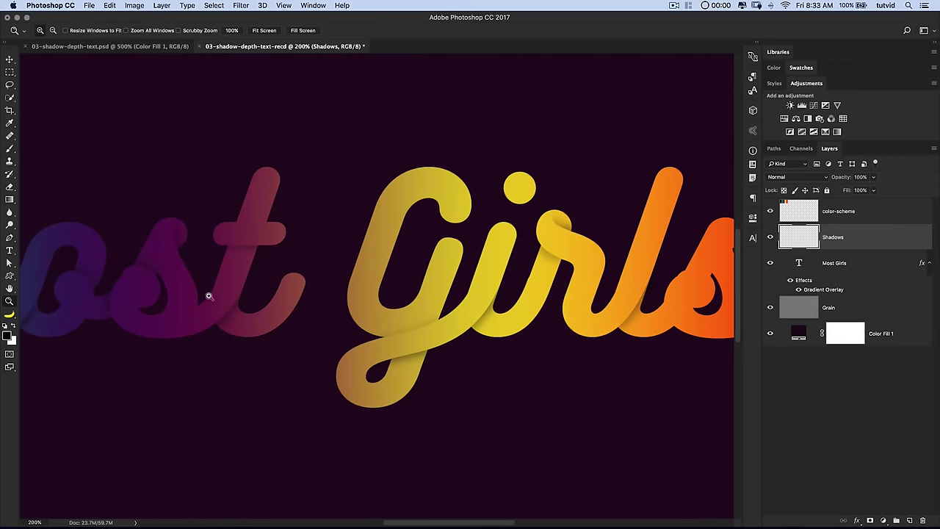
scroll(516, 411, "right", 5)
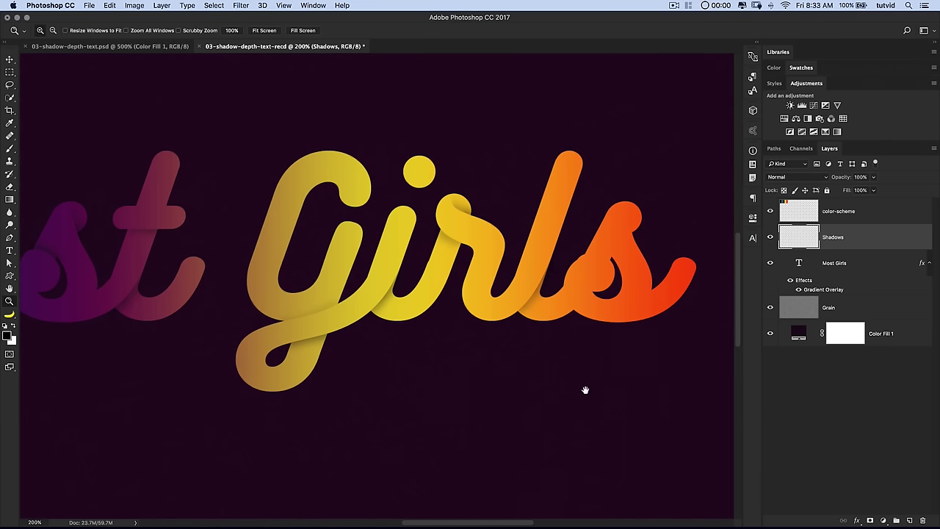
left_click_drag(581, 391, 513, 400)
left_click_drag(506, 295, 451, 288)
key("p")
left_click_drag(522, 391, 607, 436)
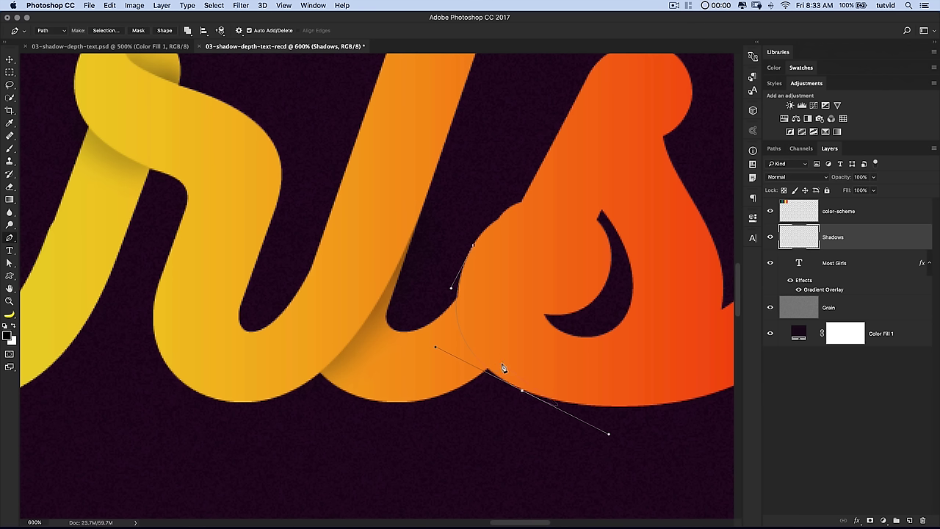
left_click_drag(451, 290, 451, 275)
Step: Close the path around the l's tail and back up to the s's left edge
left_click_drag(437, 453, 369, 413)
left_click(359, 398)
left_click_drag(344, 345, 367, 263)
left_click_drag(435, 225, 472, 235)
left_click(484, 281)
Step: Load the path as a selection, brush a soft black shadow onto the l's tail beside the s, and deselect
key("ctrl+Return")
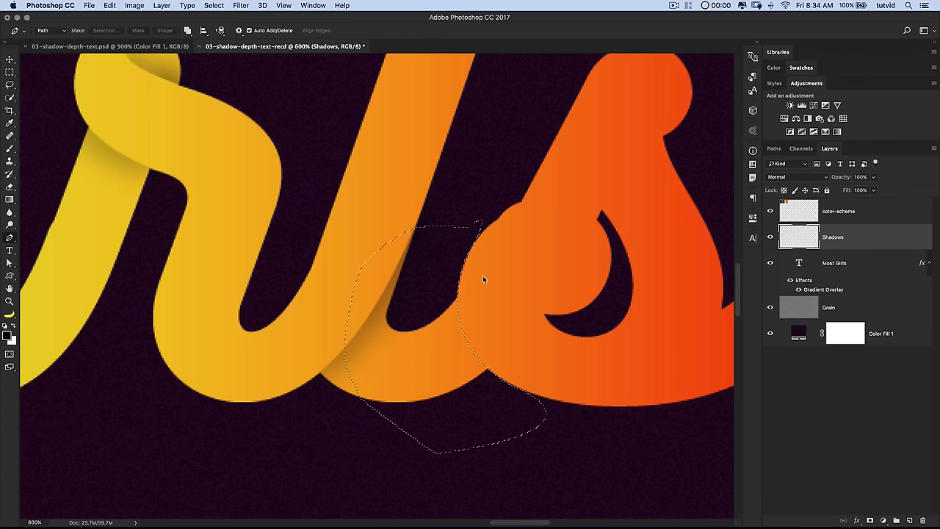
key("b")
mouse_move(470, 307)
left_mouse_down()
mouse_move(465, 346)
mouse_move(508, 359)
mouse_move(470, 279)
mouse_move(500, 360)
left_mouse_up()
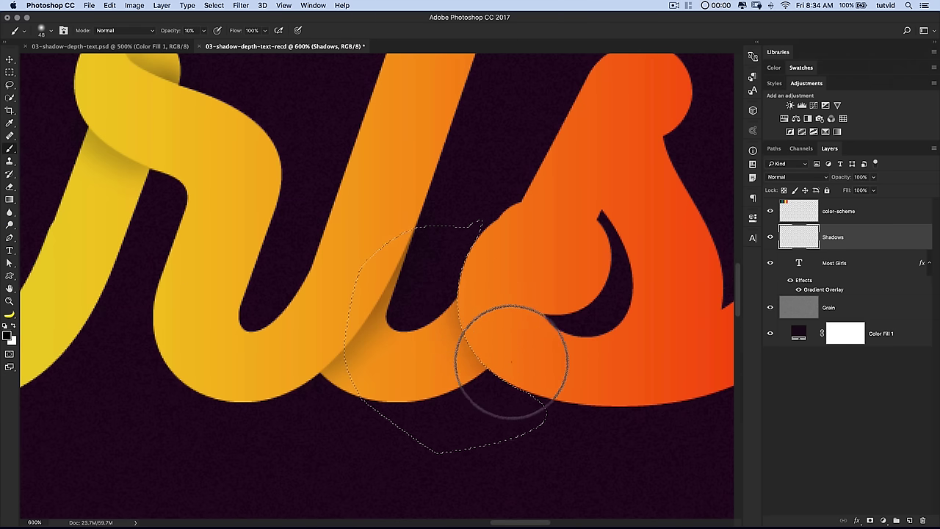
key("ctrl+d")
Step: Draw a closed pen path over the top of the inner curl of the s in "Girls" and around the stem above it
left_click_drag(577, 300, 541, 318)
key("p")
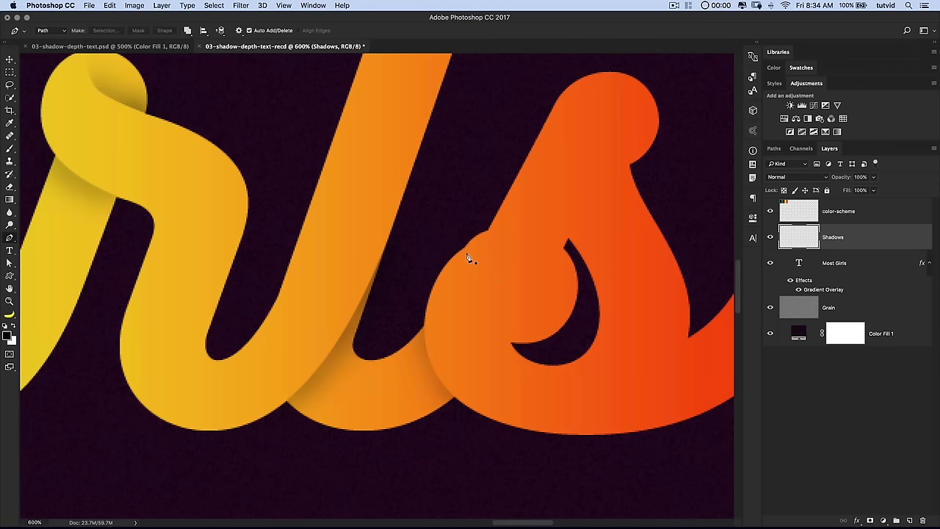
left_click_drag(485, 223, 489, 219)
left_click_drag(595, 316, 582, 337)
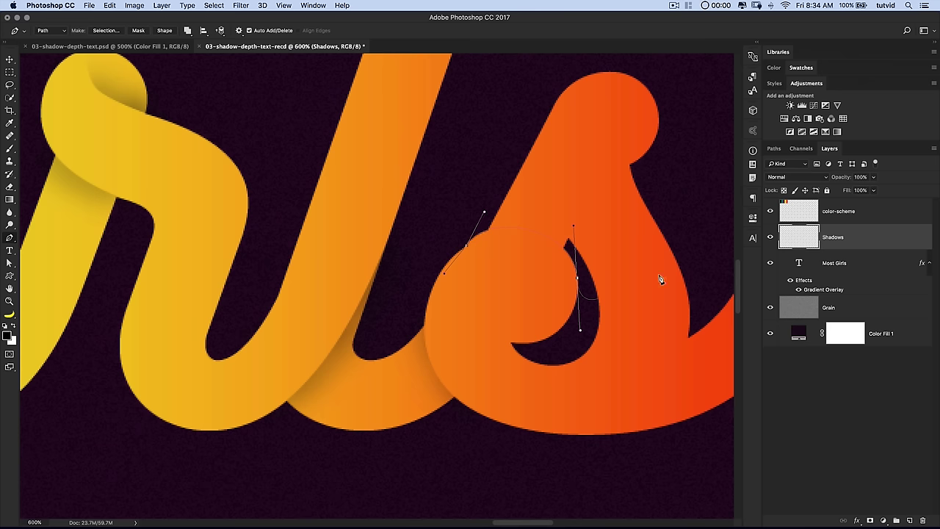
left_click_drag(671, 227, 467, 252)
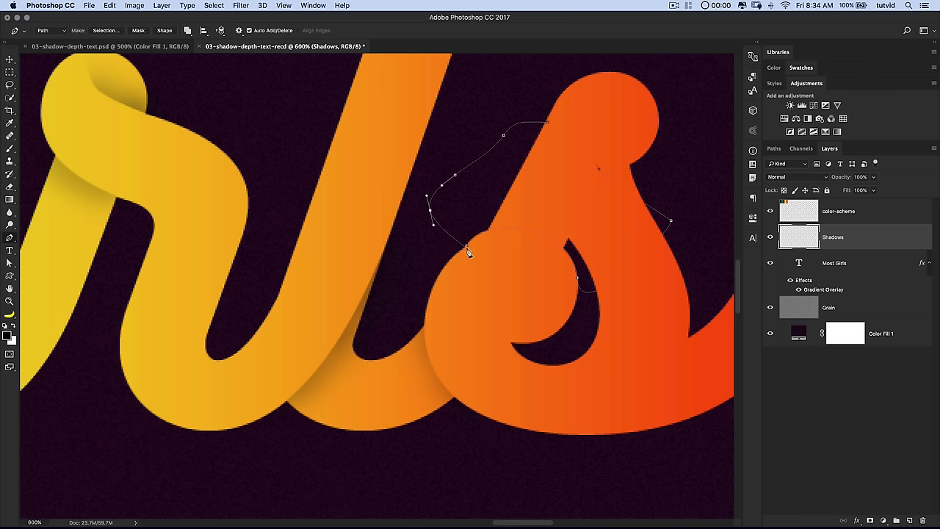
Step: Make a selection from the path, brush a soft black shadow onto the s's stem just above its inner curl, and deselect
key("ctrl+Return")
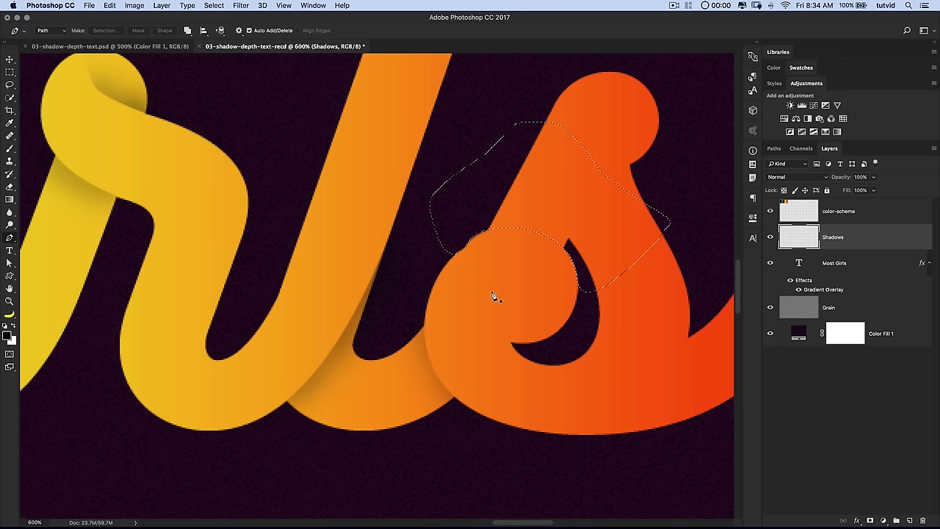
key("b")
mouse_move(500, 237)
left_mouse_down()
mouse_move(560, 261)
mouse_move(479, 237)
mouse_move(520, 236)
left_mouse_up()
key("ctrl+d")
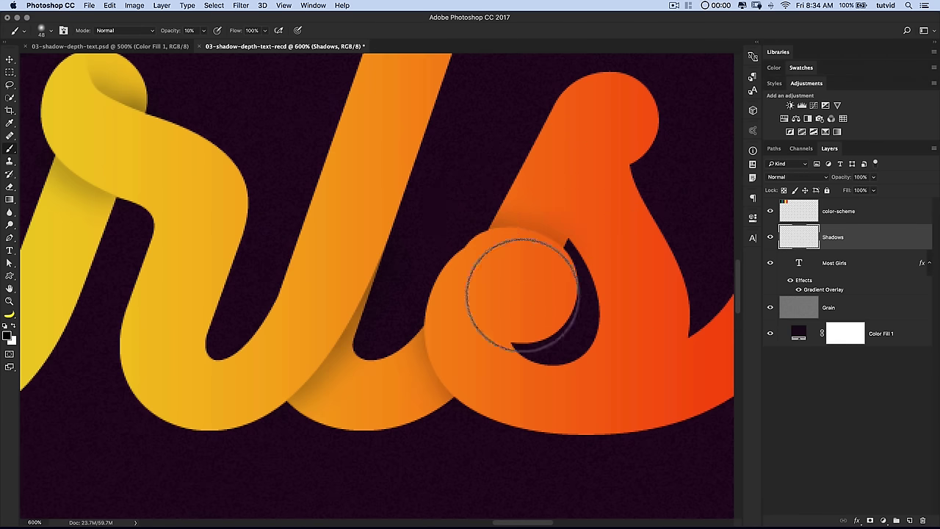
Step: Draw a closed pen path up the right edge of the s in "Girls", curving into its round top and around the background
scroll(574, 274, "right", 5)
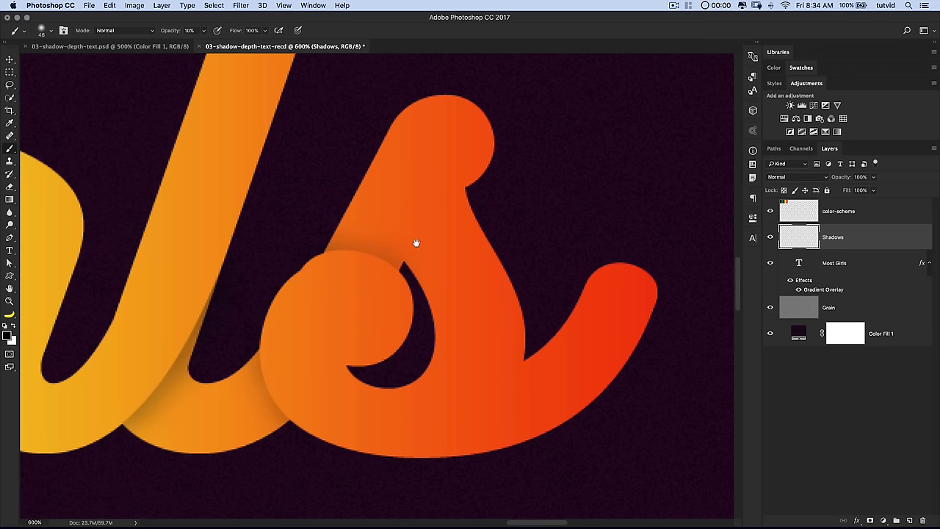
left_click_drag(416, 243, 409, 271)
key("p")
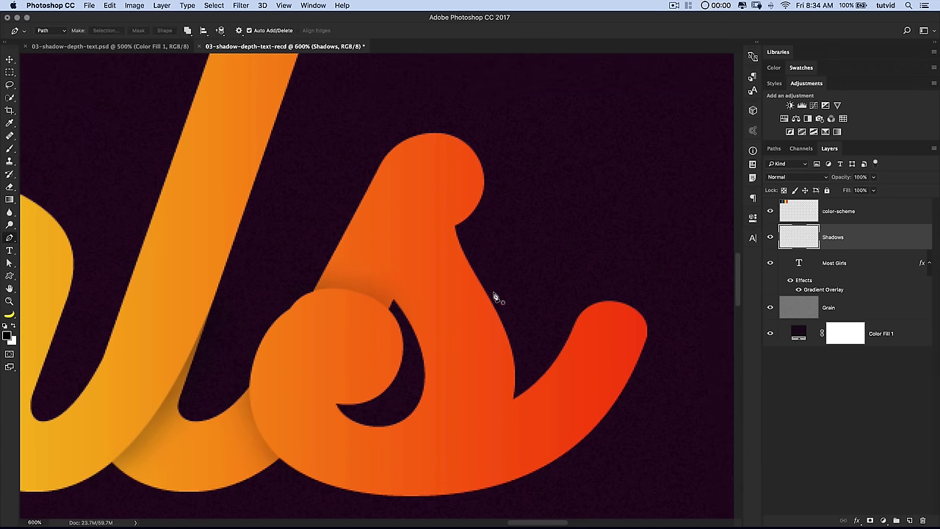
left_click_drag(467, 266, 457, 253)
left_click(479, 97)
left_click(565, 134)
left_click(592, 203)
left_click(569, 269)
left_click(542, 293)
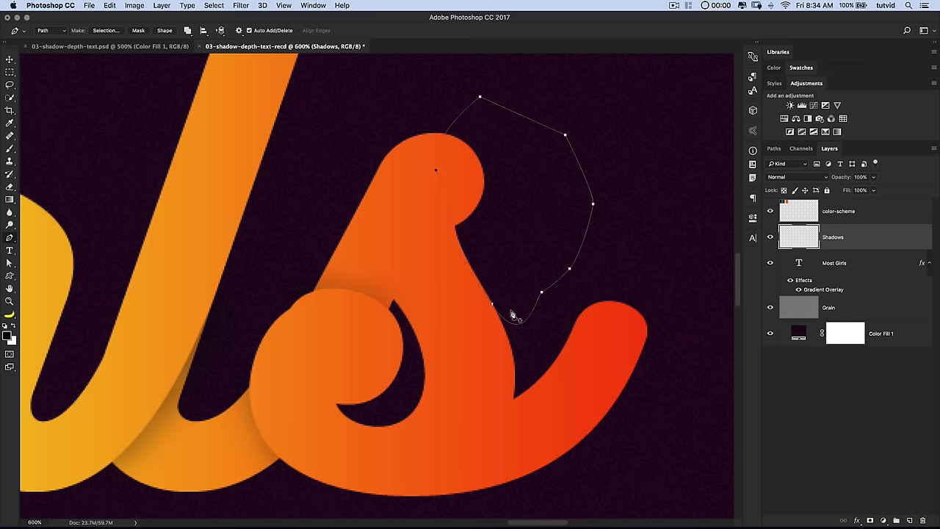
left_click(513, 315)
Step: Load the path as a selection, check its alignment at the notch below the s's round top, and nudge the selection slightly upward
key("super+Return")
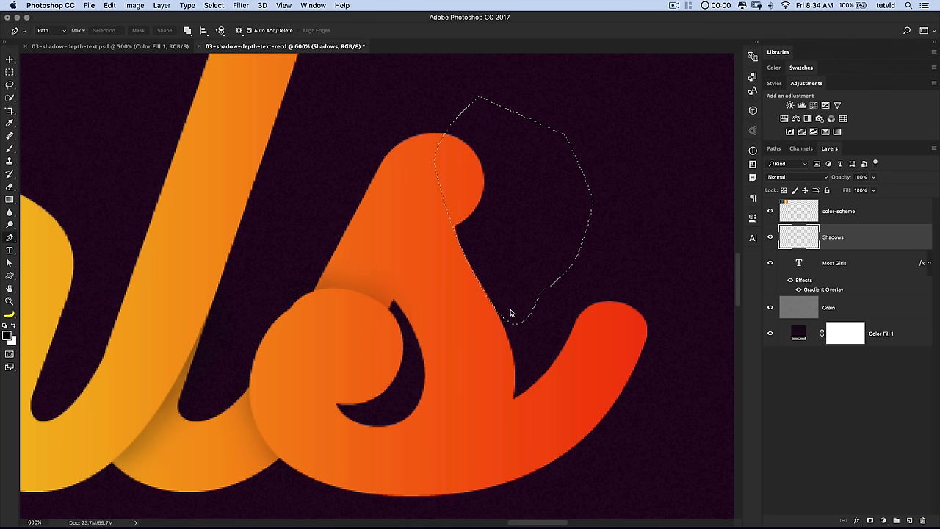
key("z")
left_click(456, 228)
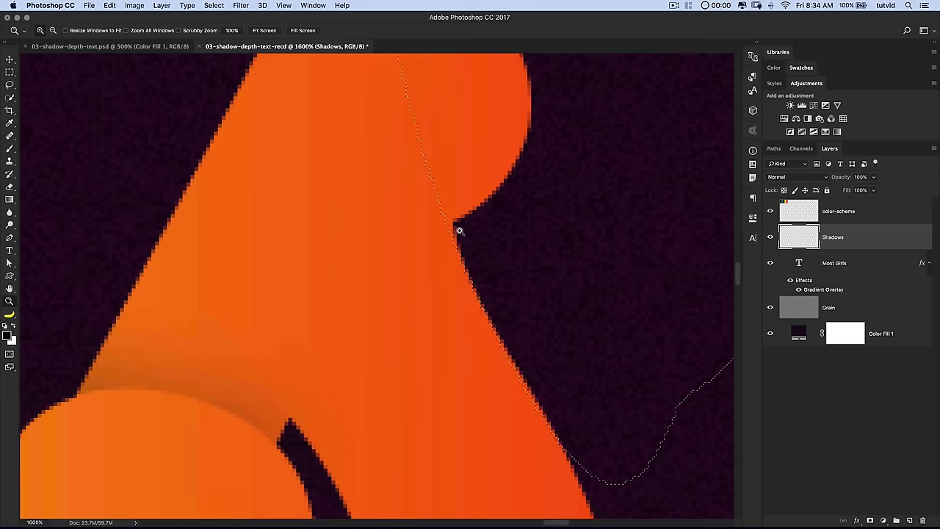
left_click(456, 227)
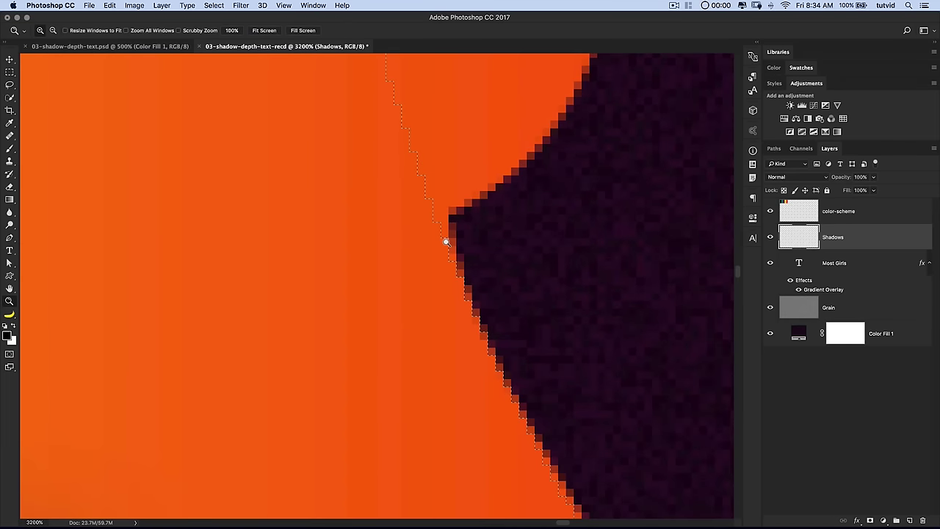
key("super+minus")
key("super+minus")
key("super+minus")
key("super+minus")
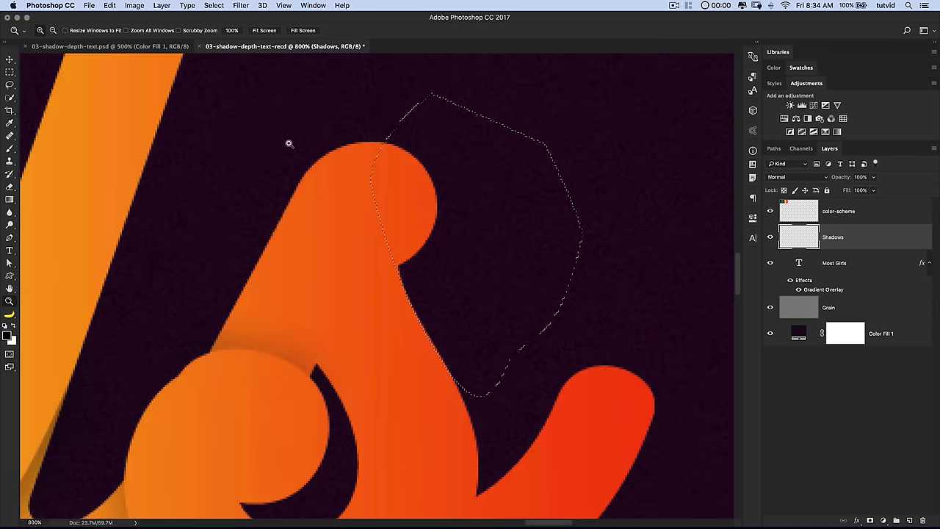
left_click(10, 72)
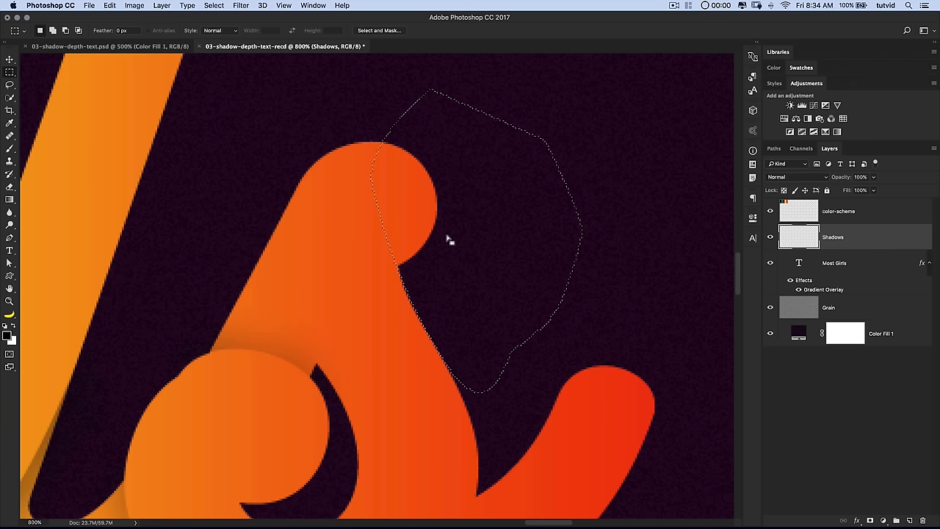
Step: Brush a soft black shadow inside the selection over the round top of the s in "Girls" and deselect
key("b")
mouse_move(389, 241)
left_mouse_down()
mouse_move(387, 271)
mouse_move(383, 259)
mouse_move(396, 270)
mouse_move(390, 252)
mouse_move(404, 270)
mouse_move(373, 182)
mouse_move(396, 272)
mouse_move(457, 290)
left_mouse_up()
key("super+d")
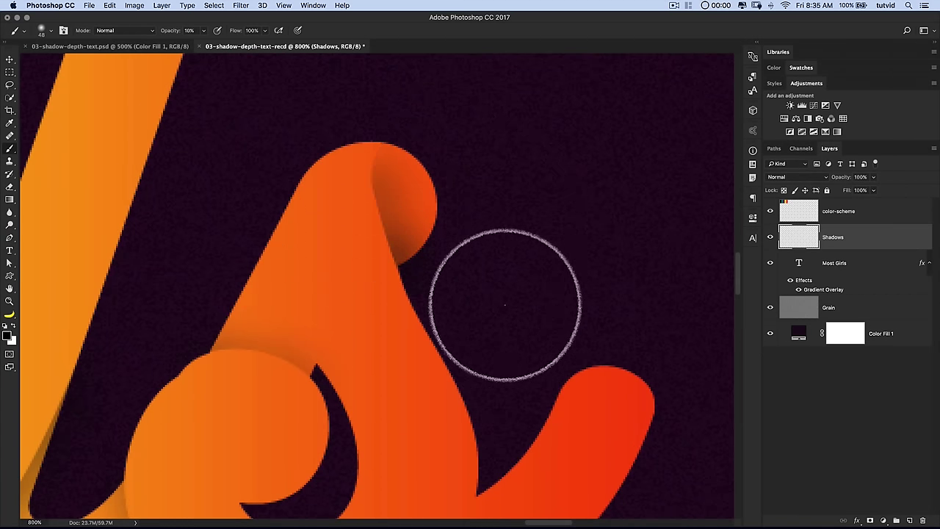
Step: Zoom out to examine the painted overlap shadows across the "Girls" lettering
key("super+minus")
key("super+minus")
key("super+minus")
key("super+minus")
key("super+minus")
key("super+minus")
key("super+minus")
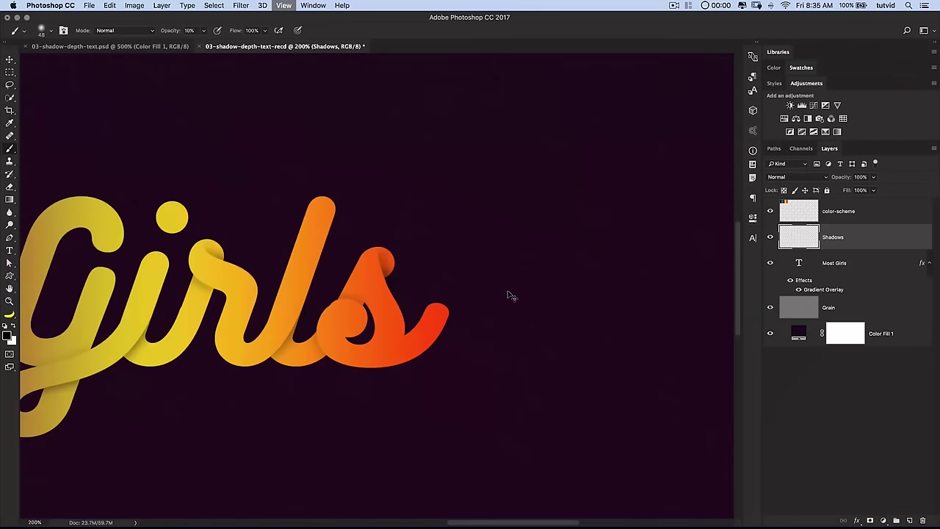
scroll(349, 252, "left", 3)
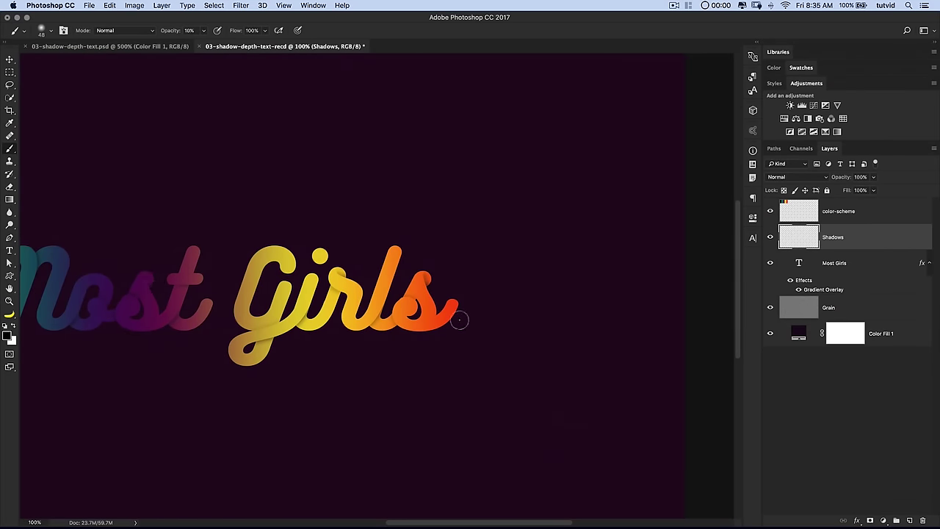
scroll(459, 319, "left", 3)
Step: Draw a closed pen path from the tip of the s's tail in "Girls" along its lower stroke and around the background
key("z")
left_click_drag(492, 296, 499, 228)
key("p")
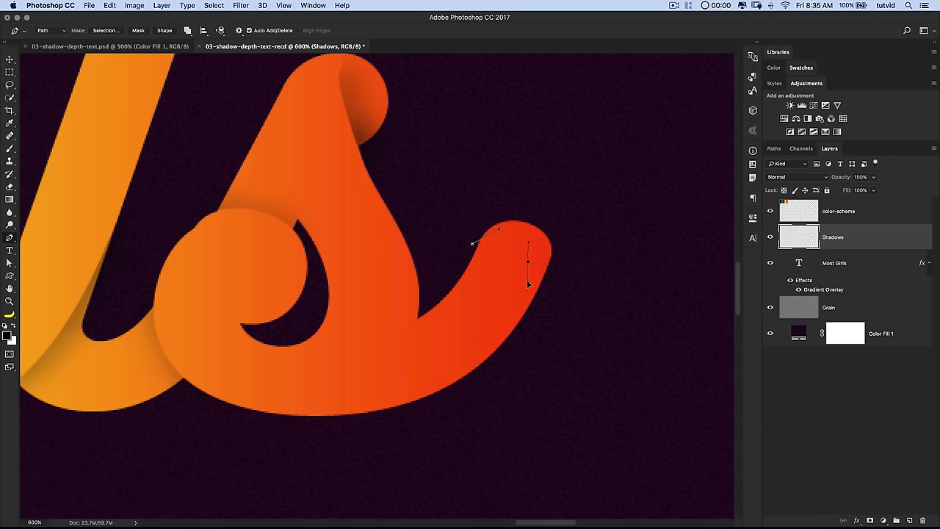
left_click_drag(345, 416, 204, 429)
left_click(566, 487)
left_click_drag(634, 272, 633, 266)
left_click(601, 178)
left_click(500, 158)
left_click_drag(461, 182, 460, 197)
left_click(472, 246)
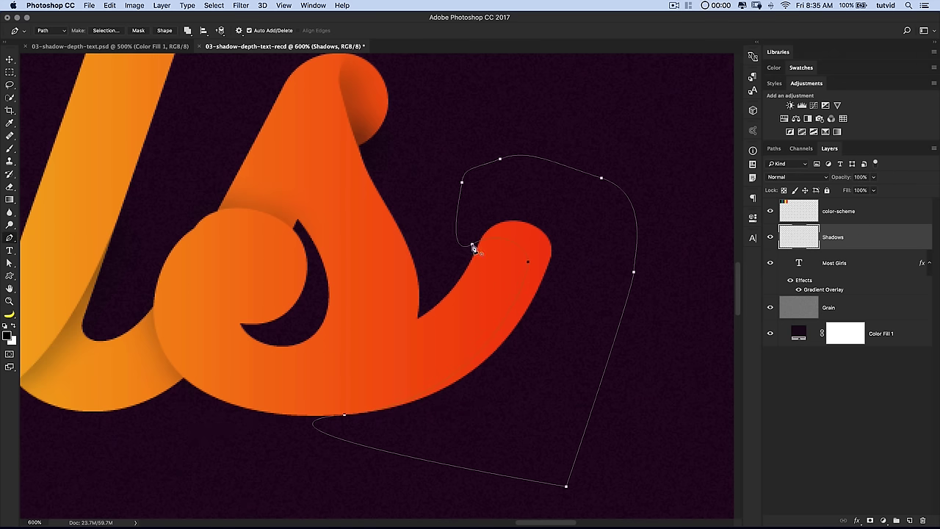
Step: Make a selection from the path, brush a soft black shadow along the s's tail with a size 30 brush, and deselect
key("super+Return")
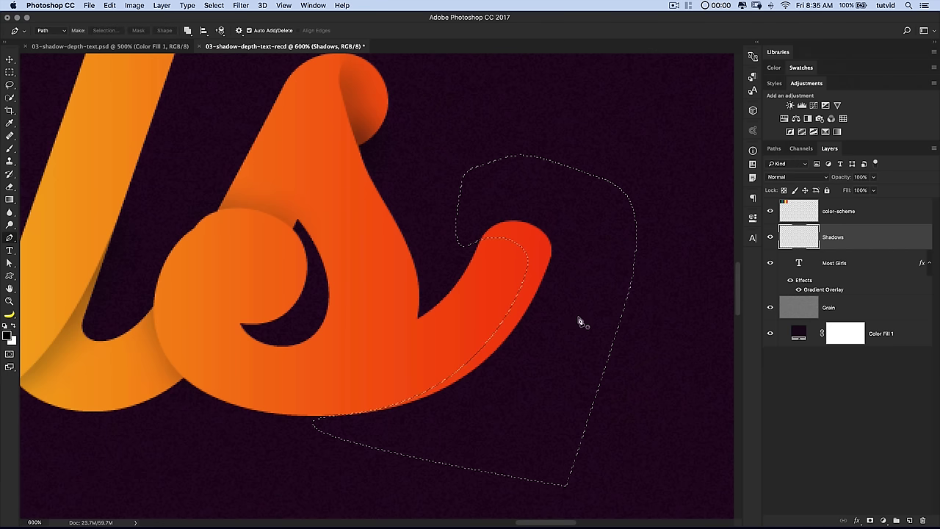
key("b")
mouse_move(502, 335)
left_mouse_down()
mouse_move(346, 379)
mouse_move(360, 393)
mouse_move(425, 376)
mouse_move(485, 305)
left_mouse_up()
key("bracketleft")
key("bracketleft")
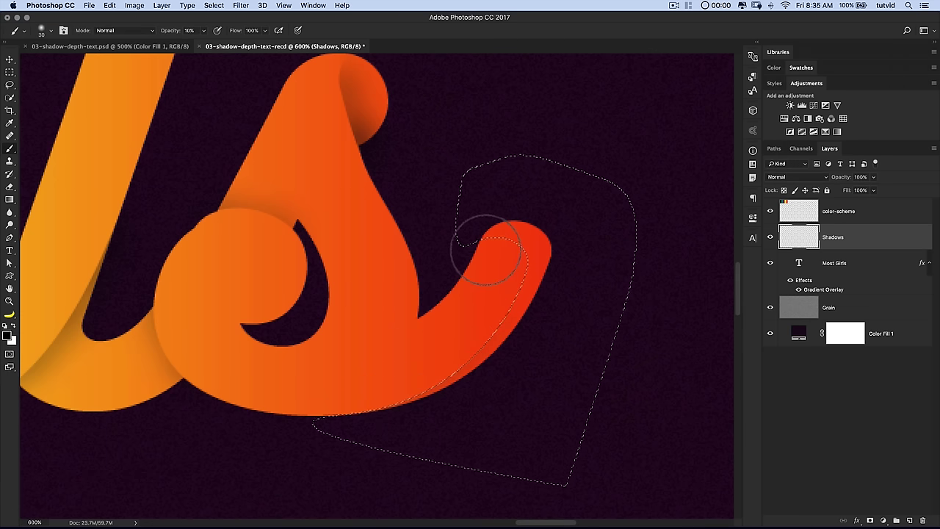
mouse_move(511, 255)
left_mouse_down()
mouse_move(488, 250)
mouse_move(509, 259)
mouse_move(510, 287)
mouse_move(468, 335)
mouse_move(481, 323)
mouse_move(389, 381)
mouse_move(375, 379)
mouse_move(464, 330)
mouse_move(513, 239)
mouse_move(507, 282)
mouse_move(521, 249)
mouse_move(508, 265)
mouse_move(477, 261)
mouse_move(474, 284)
left_mouse_up()
key("ctrl+d")
Step: Examine the whole lettering, temporarily hiding the Most Girls text layer to check for shadows spilling onto the background
key("ctrl+1")
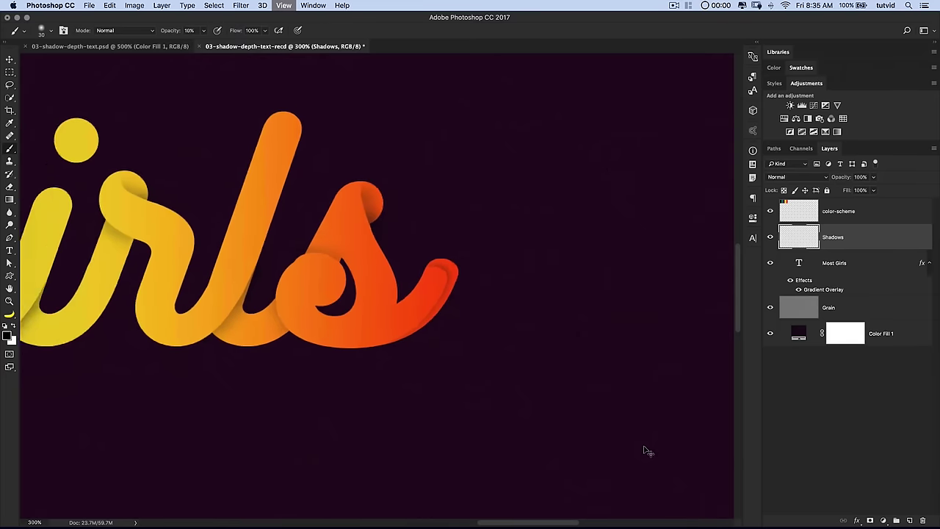
scroll(277, 336, "left", 4)
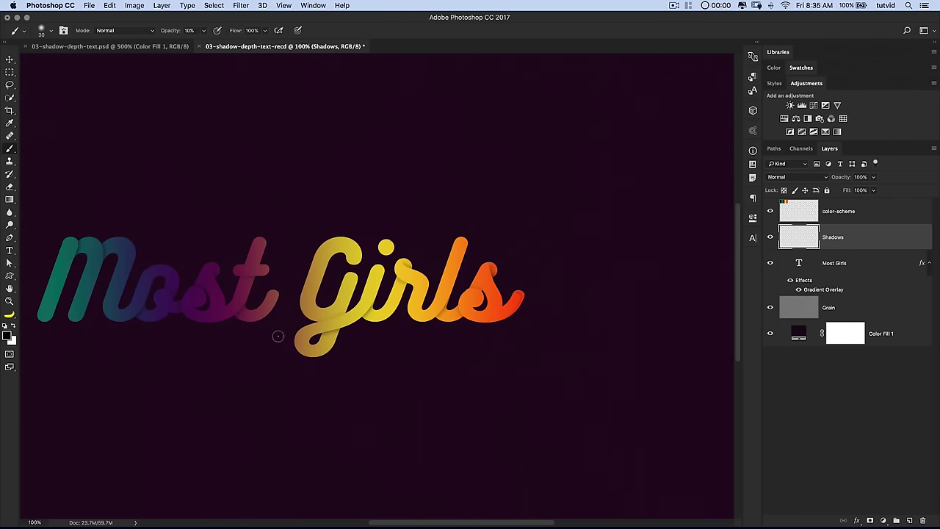
left_click_drag(328, 298, 444, 313)
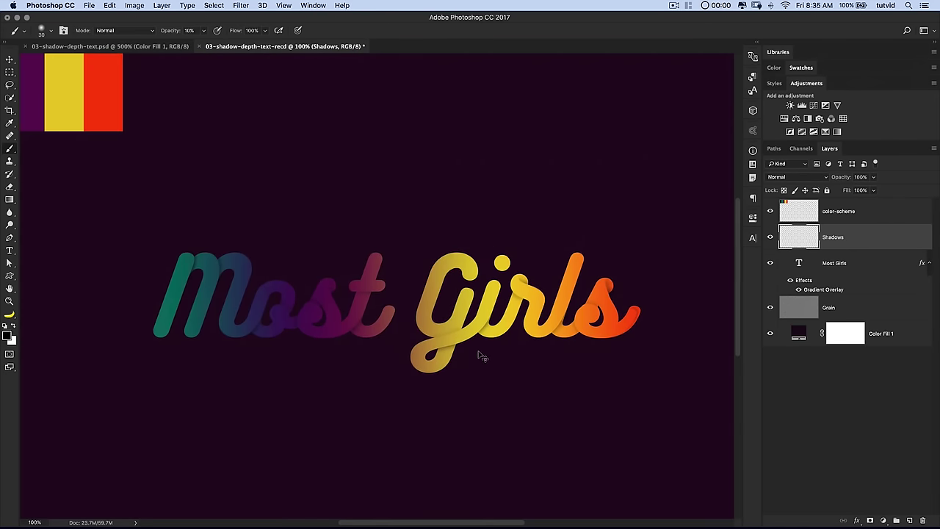
key("ctrl+minus")
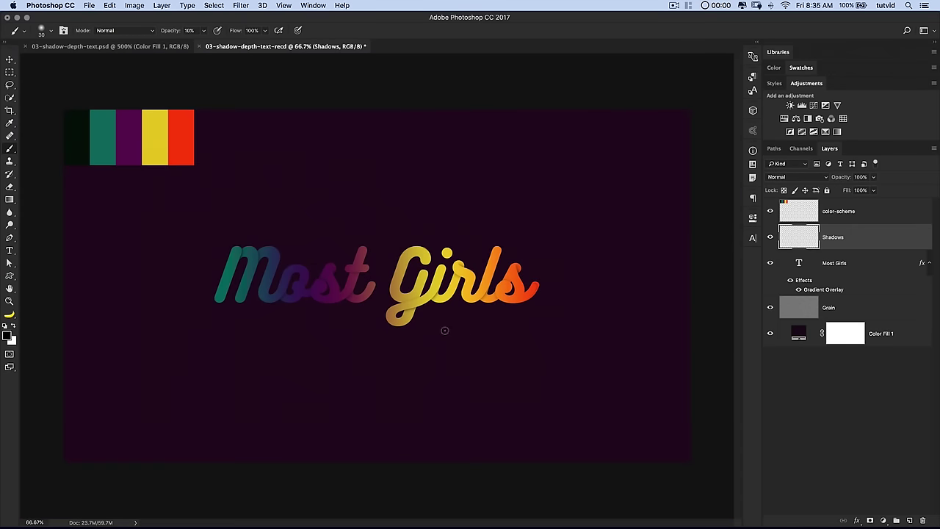
key("z")
left_click_drag(306, 262, 306, 266)
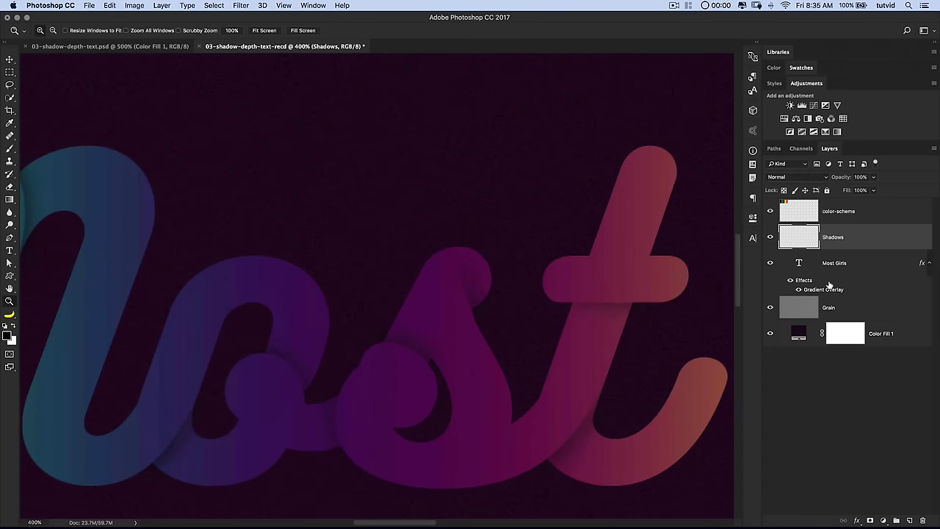
left_click(770, 263)
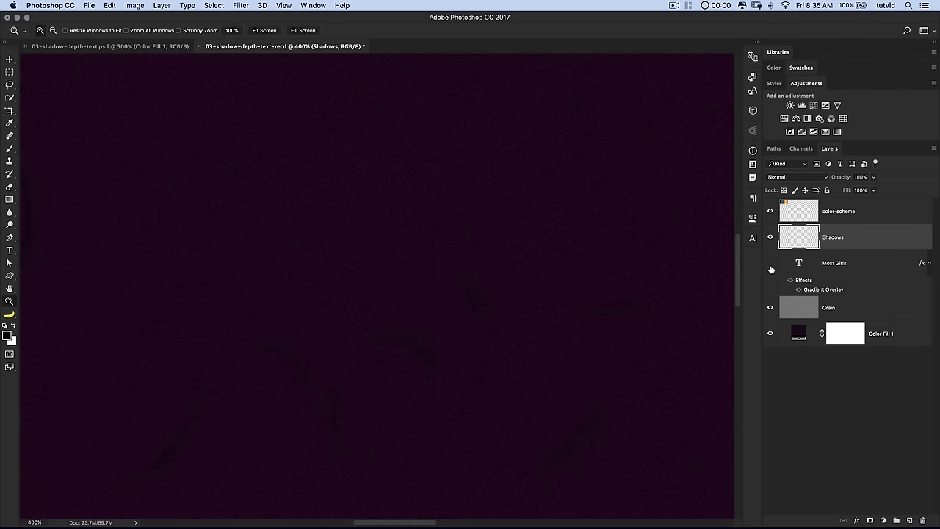
key("super+1")
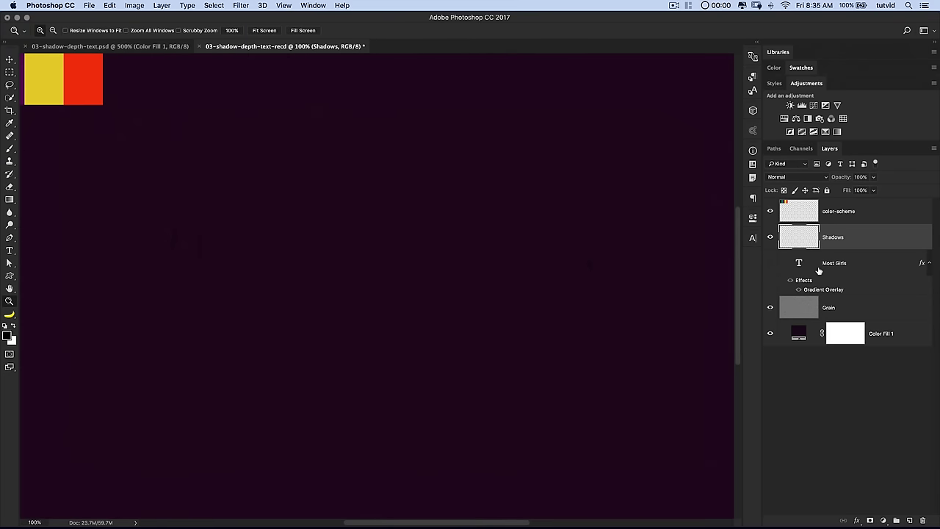
left_click(770, 263)
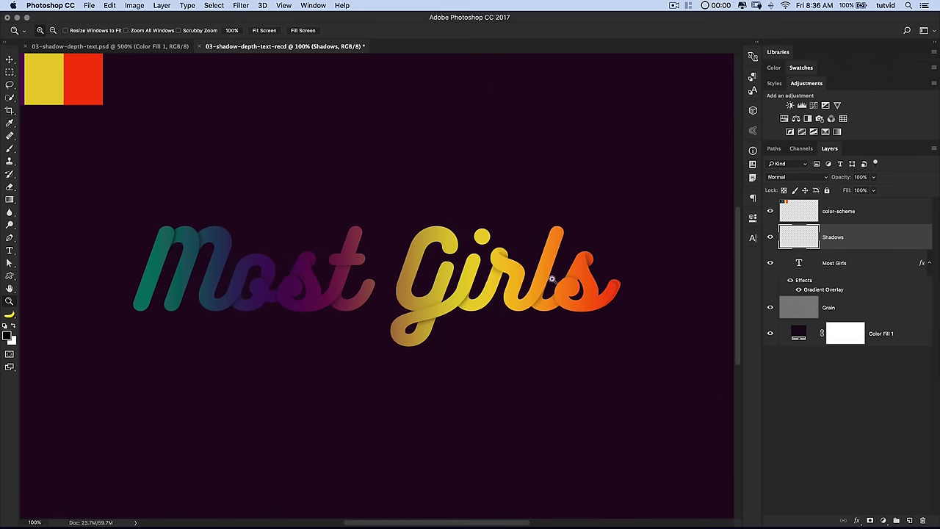
Step: Load the Most Girls text layer's outline as a selection and use it to mask the Shadows layer
left_click(929, 263)
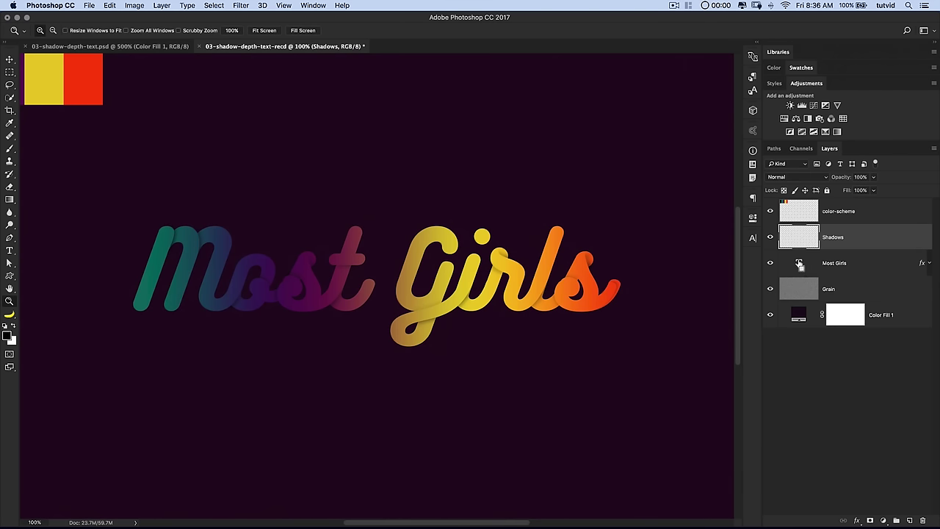
left_click(799, 263, "super")
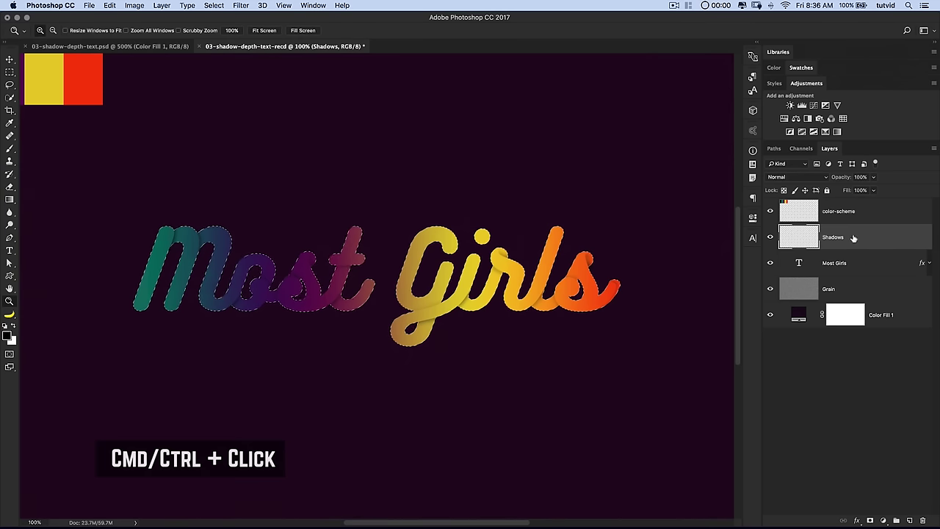
left_click(870, 521)
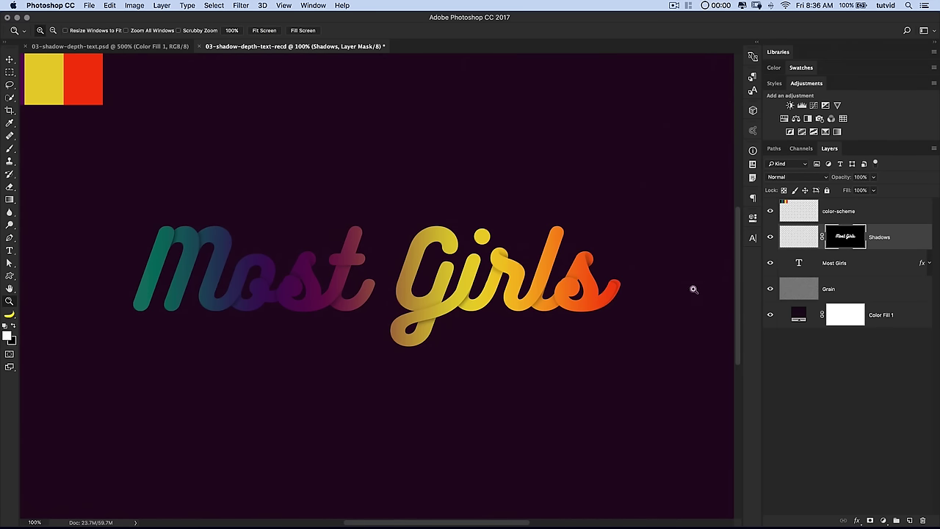
Step: Duplicate the Most Girls text layer and place the copy directly above the Shadows layer
left_click(861, 263)
key("super+minus")
key("super+minus")
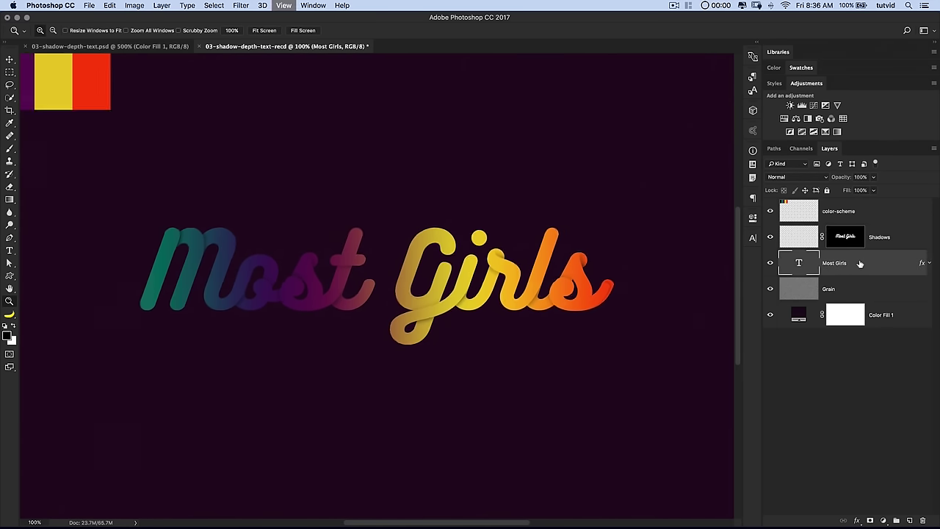
key("super+plus")
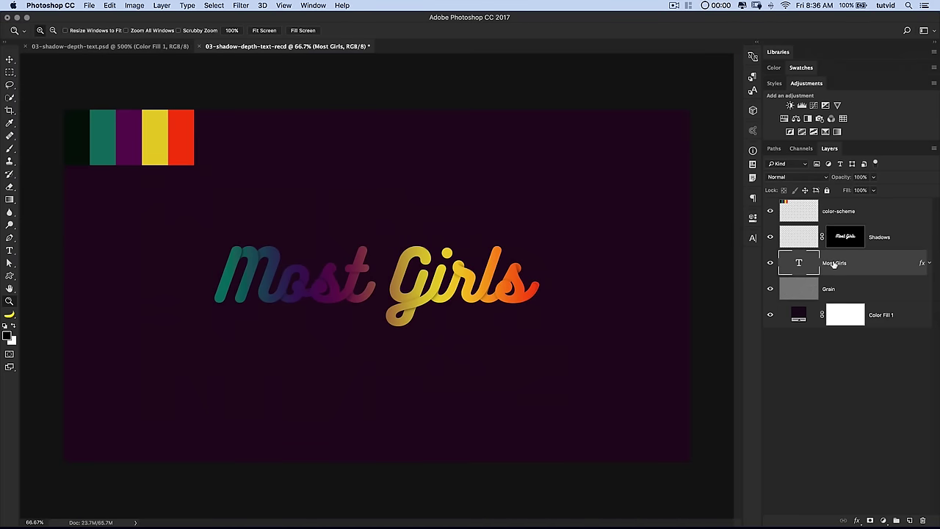
left_click_drag(855, 268, 870, 246)
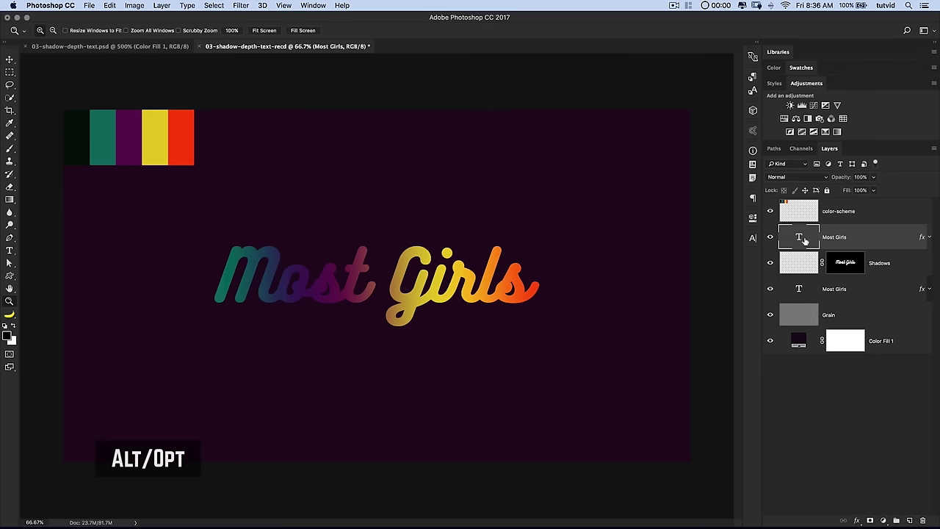
Step: Clear the copied text layer's style and fill it with the red sampled from the colour-scheme swatches
right_click(888, 237)
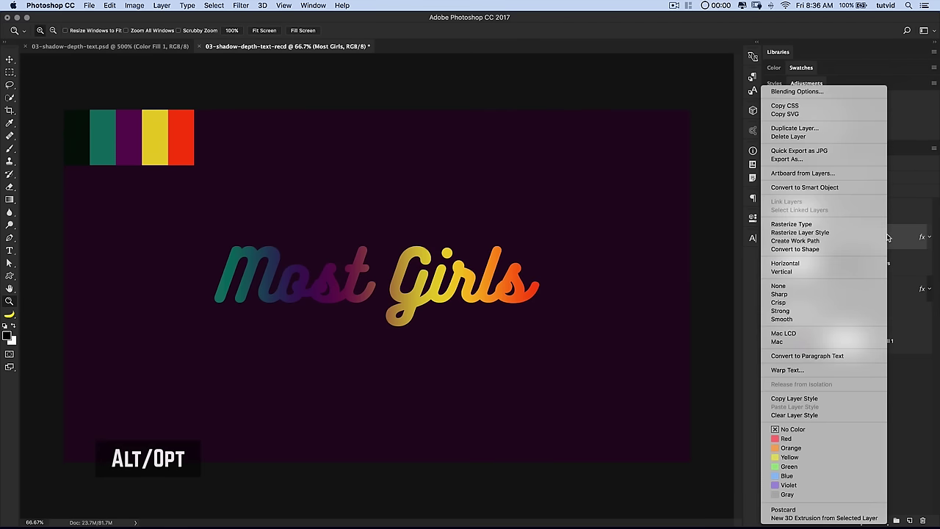
left_click(809, 415)
key("i")
left_click(181, 130)
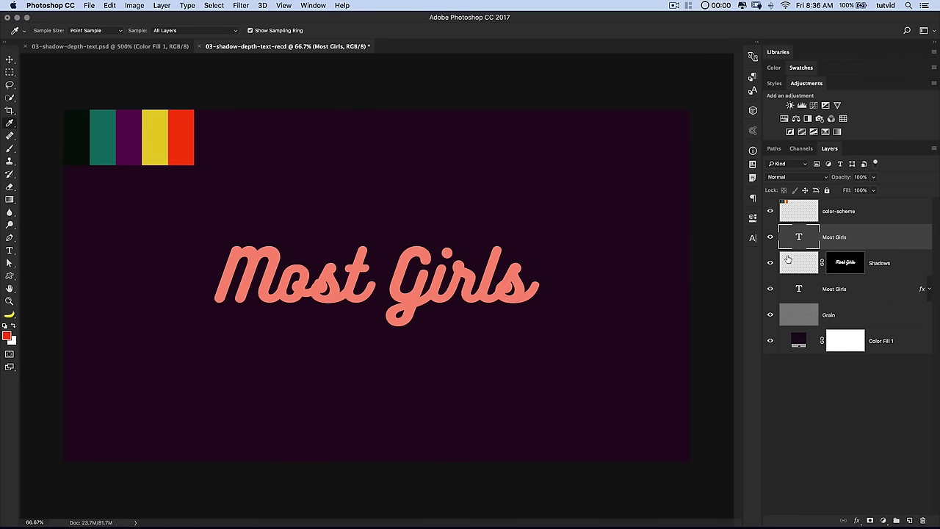
key("alt+BackSpace")
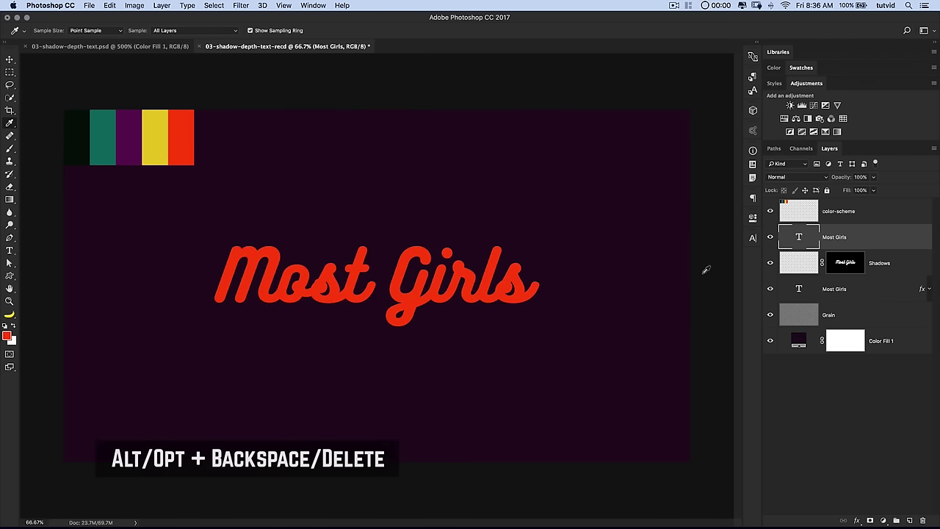
Step: Convert the red text copy to a smart object and apply a Mosaic filter with a cell size of 40 square
left_click(243, 5)
mouse_move(307, 158)
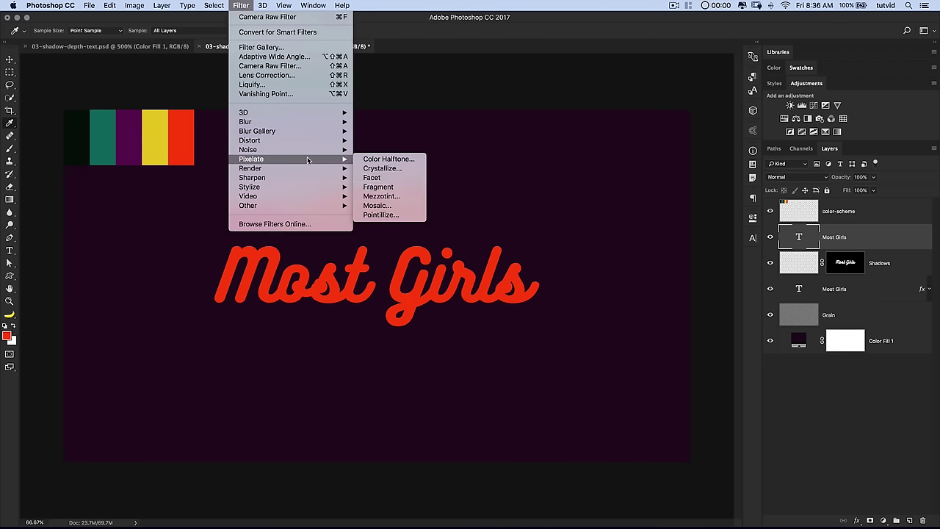
left_click(377, 205)
left_click_drag(494, 137, 456, 140)
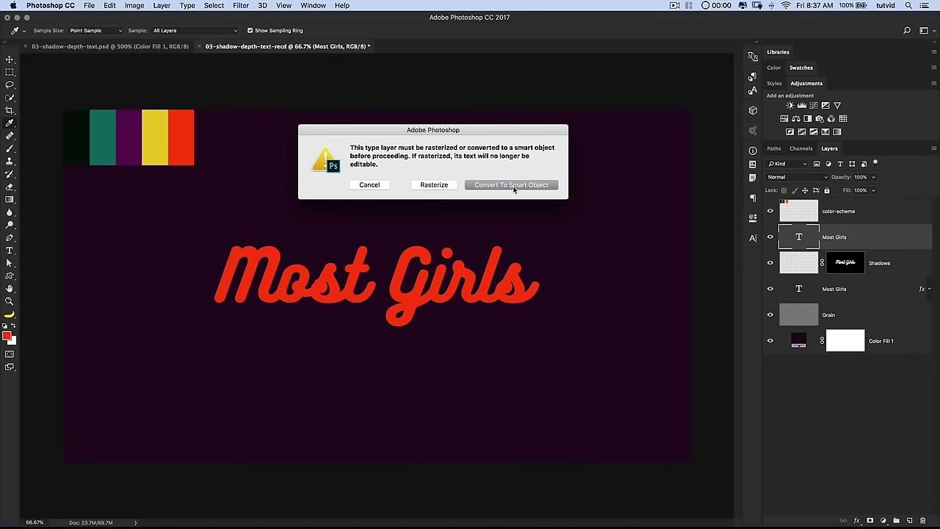
left_click(514, 189)
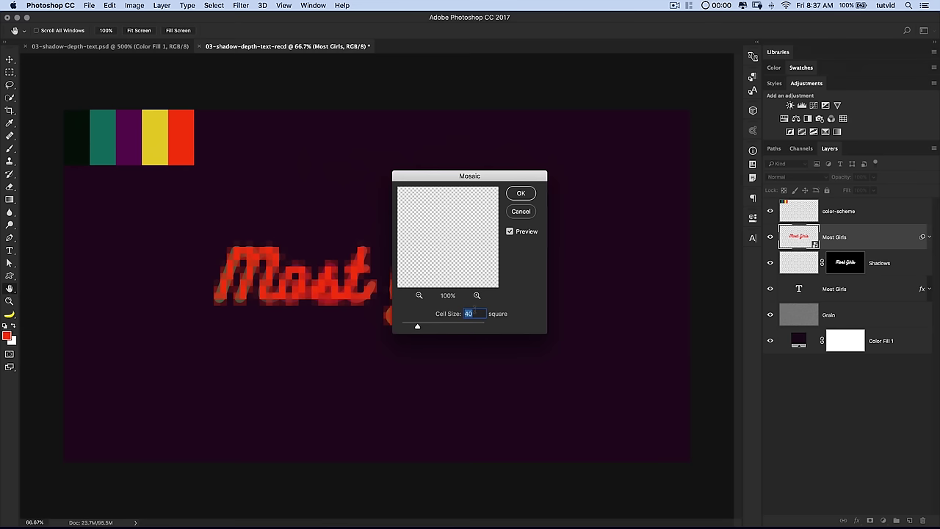
left_click(520, 194)
Step: Scale the pixelated red text about its centre to about 178.6% and move its layer below the original Most Girls text layer
key("ctrl+t")
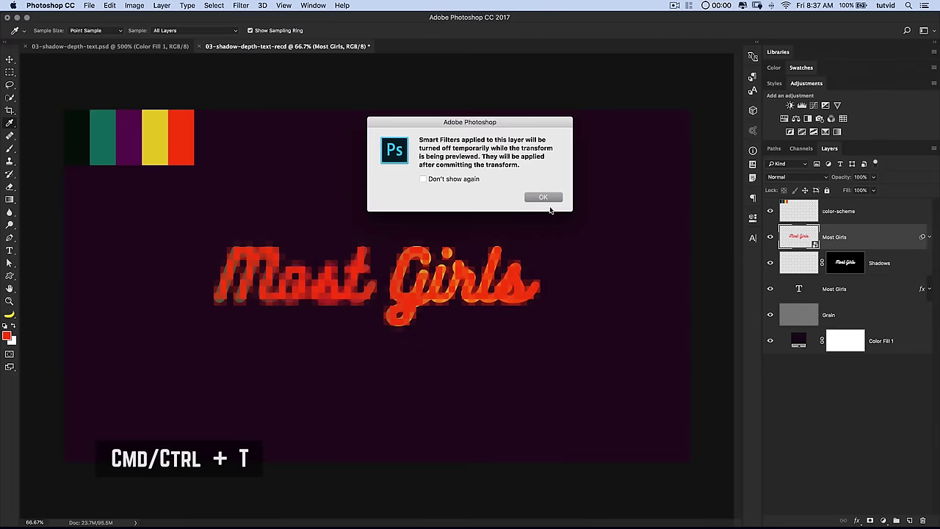
left_click(543, 198)
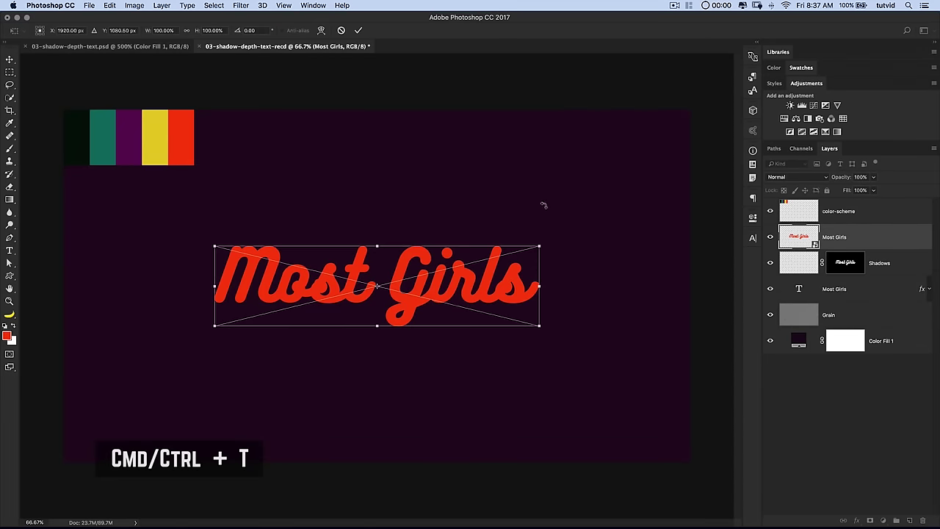
left_click_drag(540, 246, 663, 193)
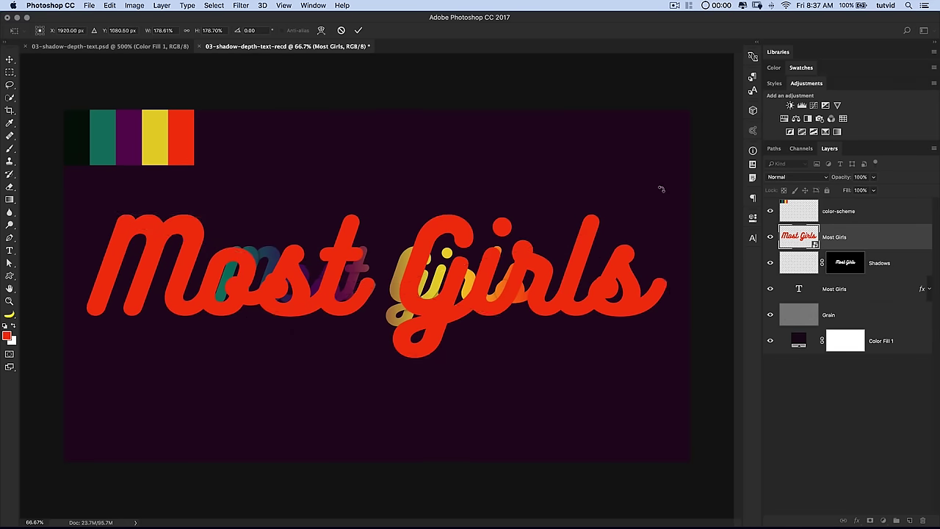
key("Return")
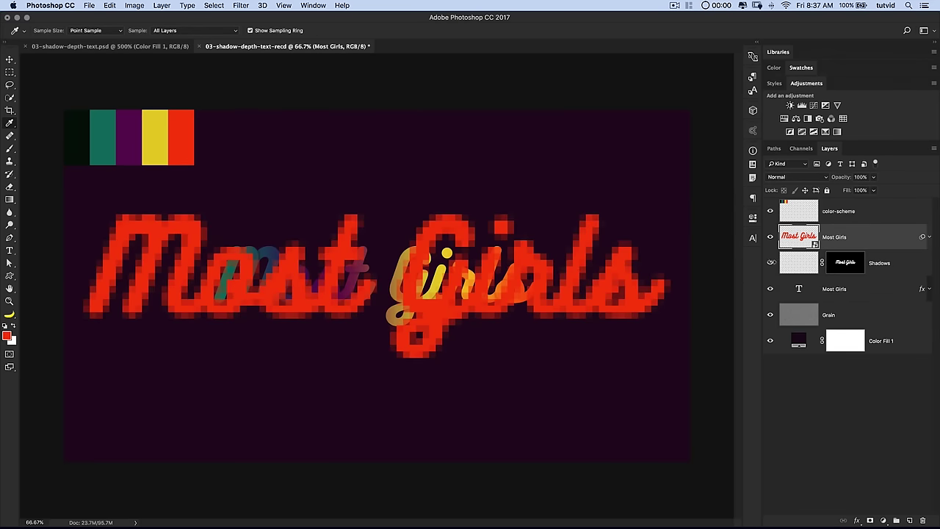
left_click_drag(835, 237, 802, 305)
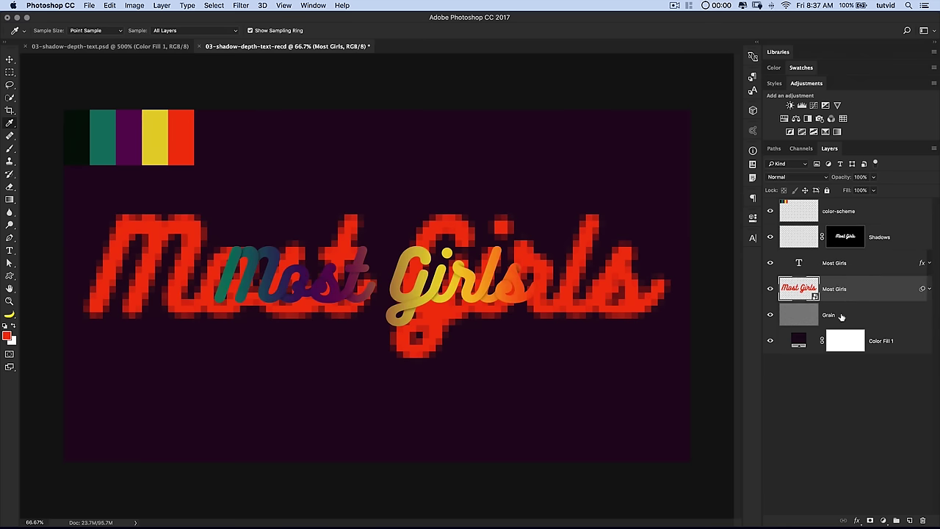
Step: Set the enlarged red text layer's blend mode to Color Dodge and lower its opacity to a faint background tint
left_click(821, 179)
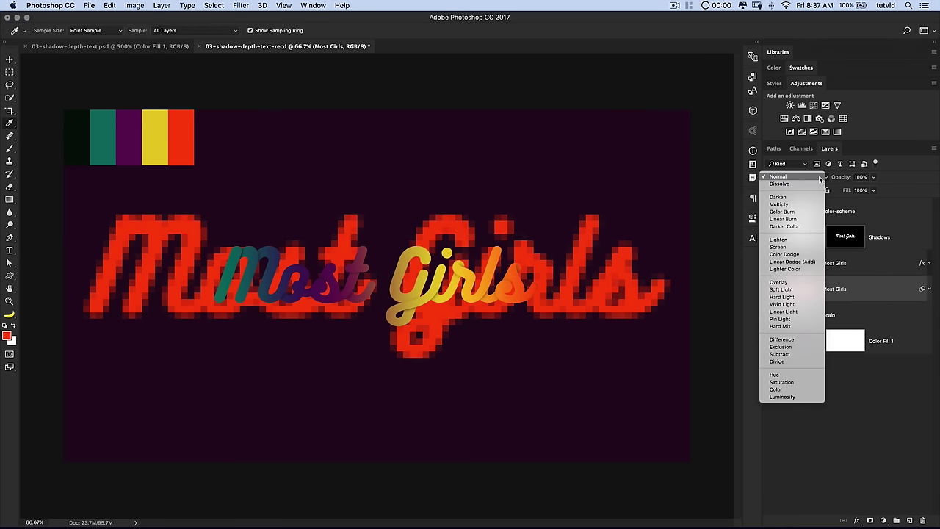
left_click(793, 258)
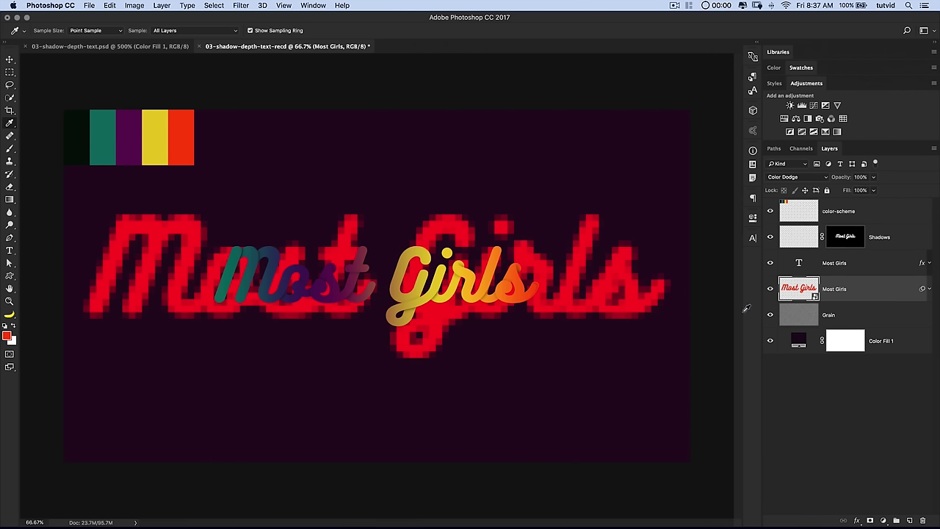
left_click_drag(844, 179, 802, 181)
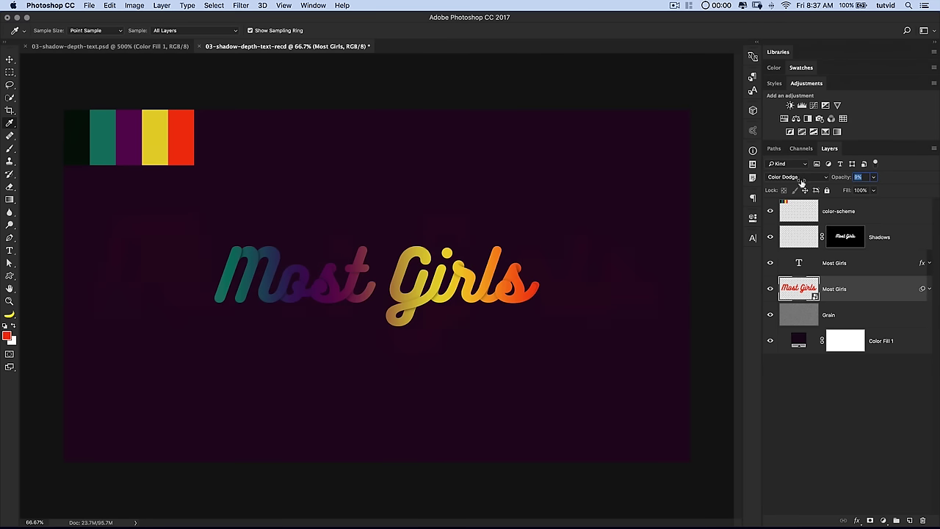
key("Return")
Step: Select the color-scheme layer and activate the Move tool
left_click(865, 215)
key("v")
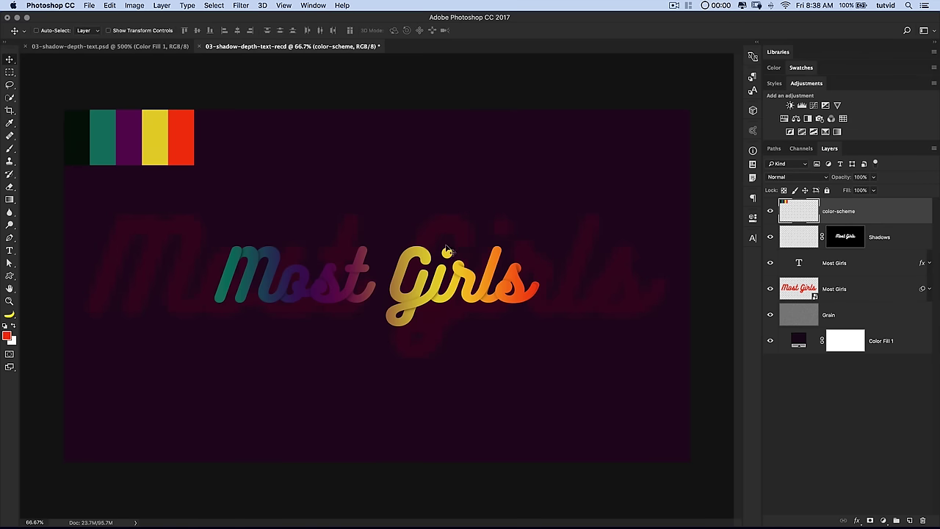